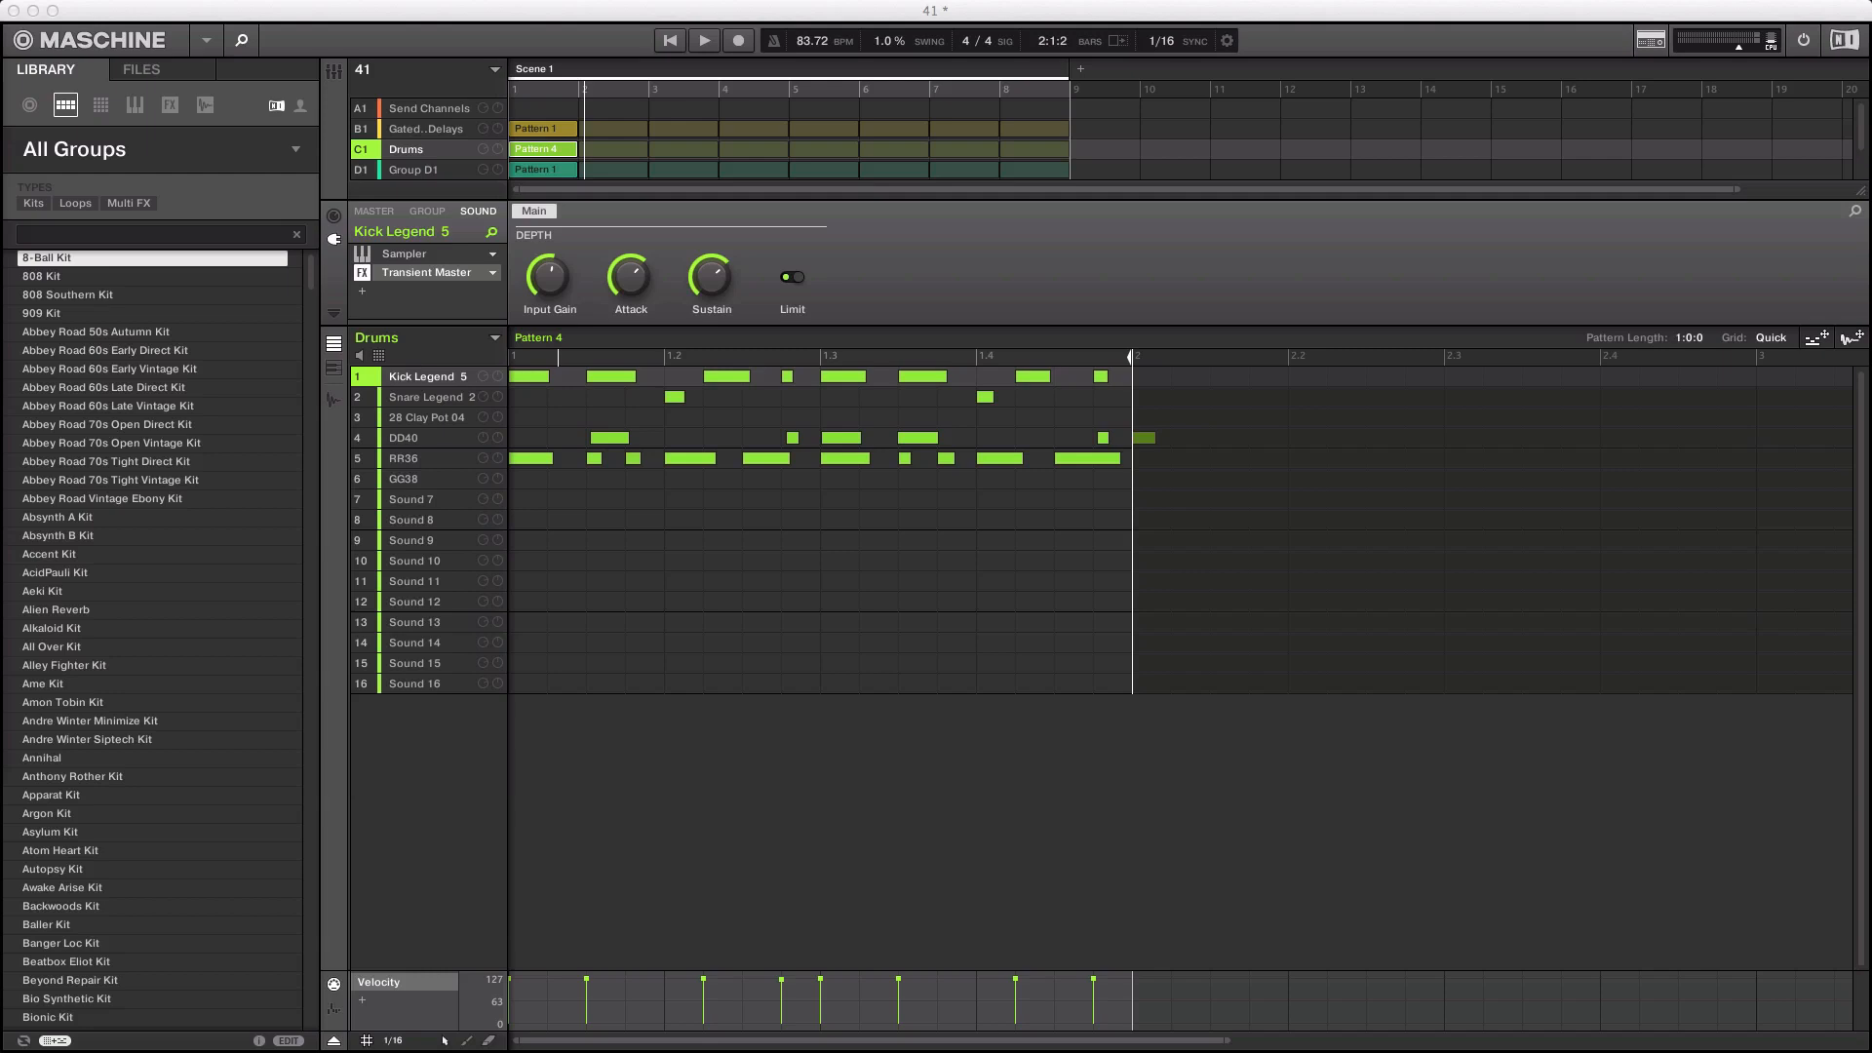
# Step: Nudge the Transient Master input gain on Kick Legend 5 and show its waveform in the Sample Editor
pyautogui.click(590, 252)
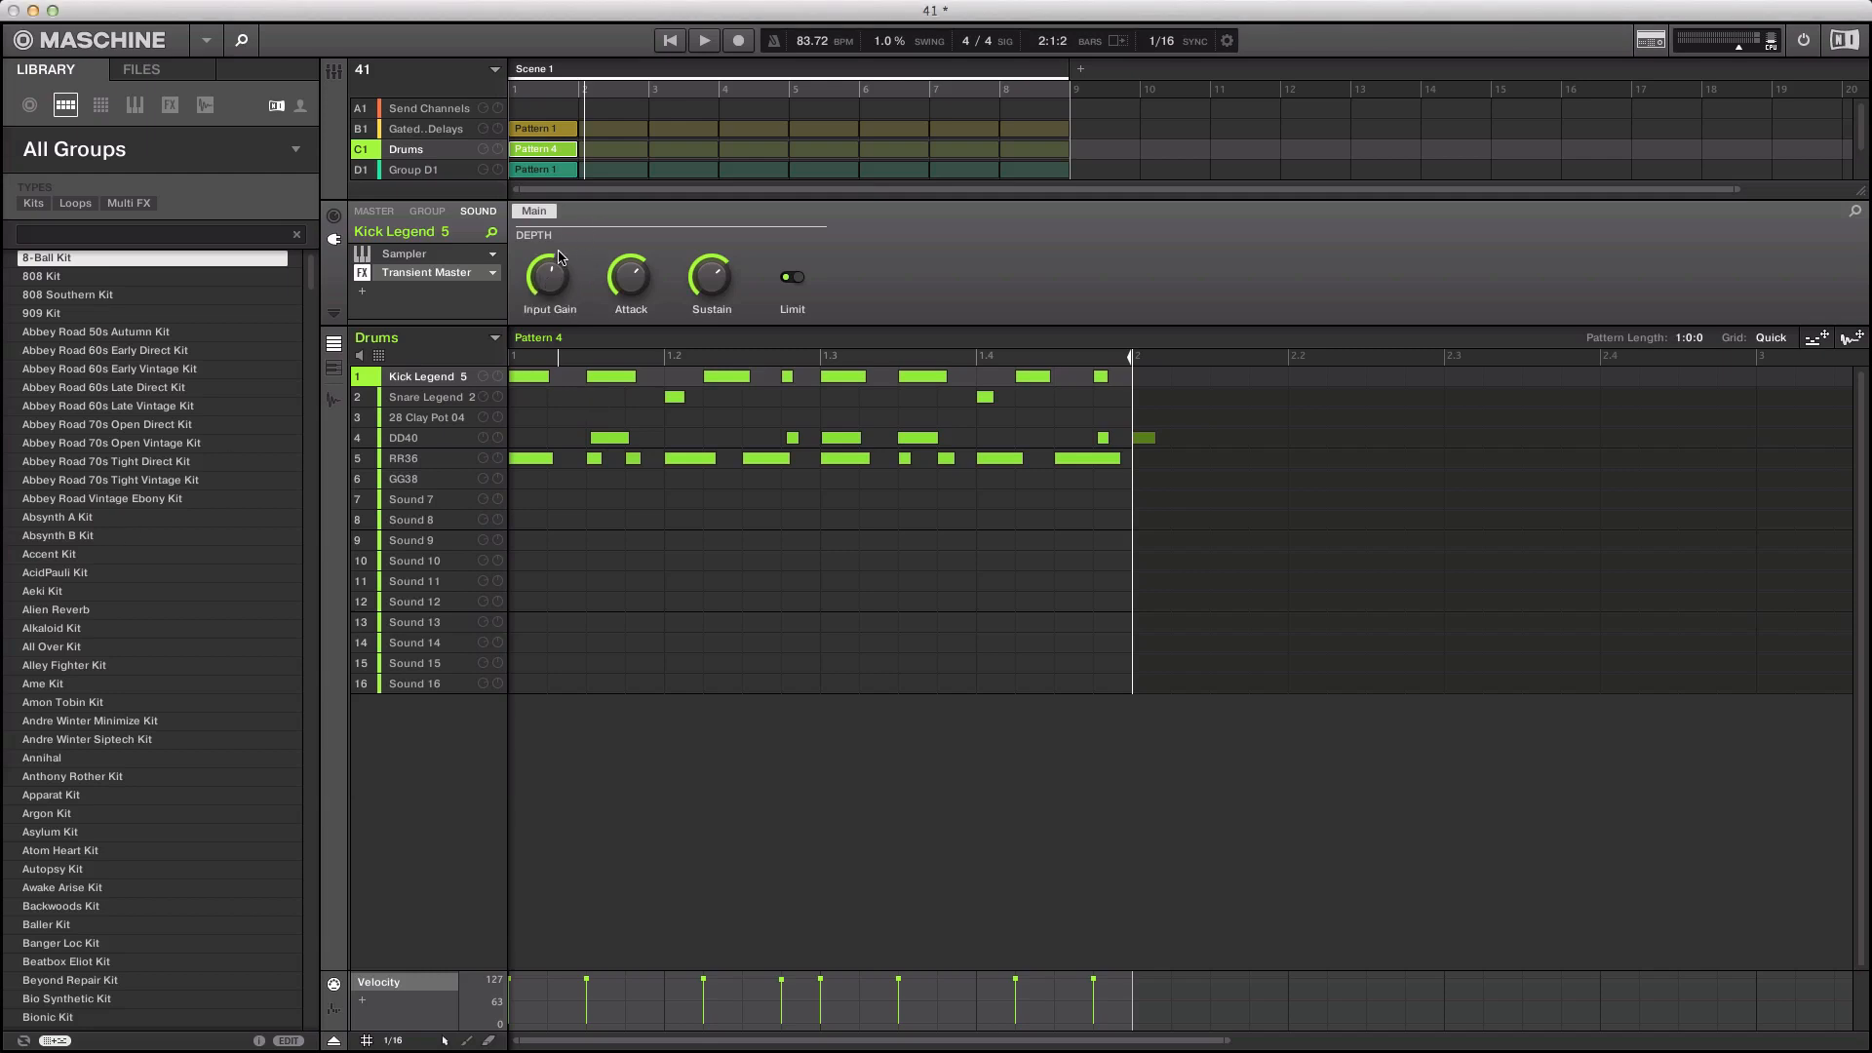
pyautogui.moveTo(560, 257); pyautogui.dragTo(562, 273)
pyautogui.press('F2')
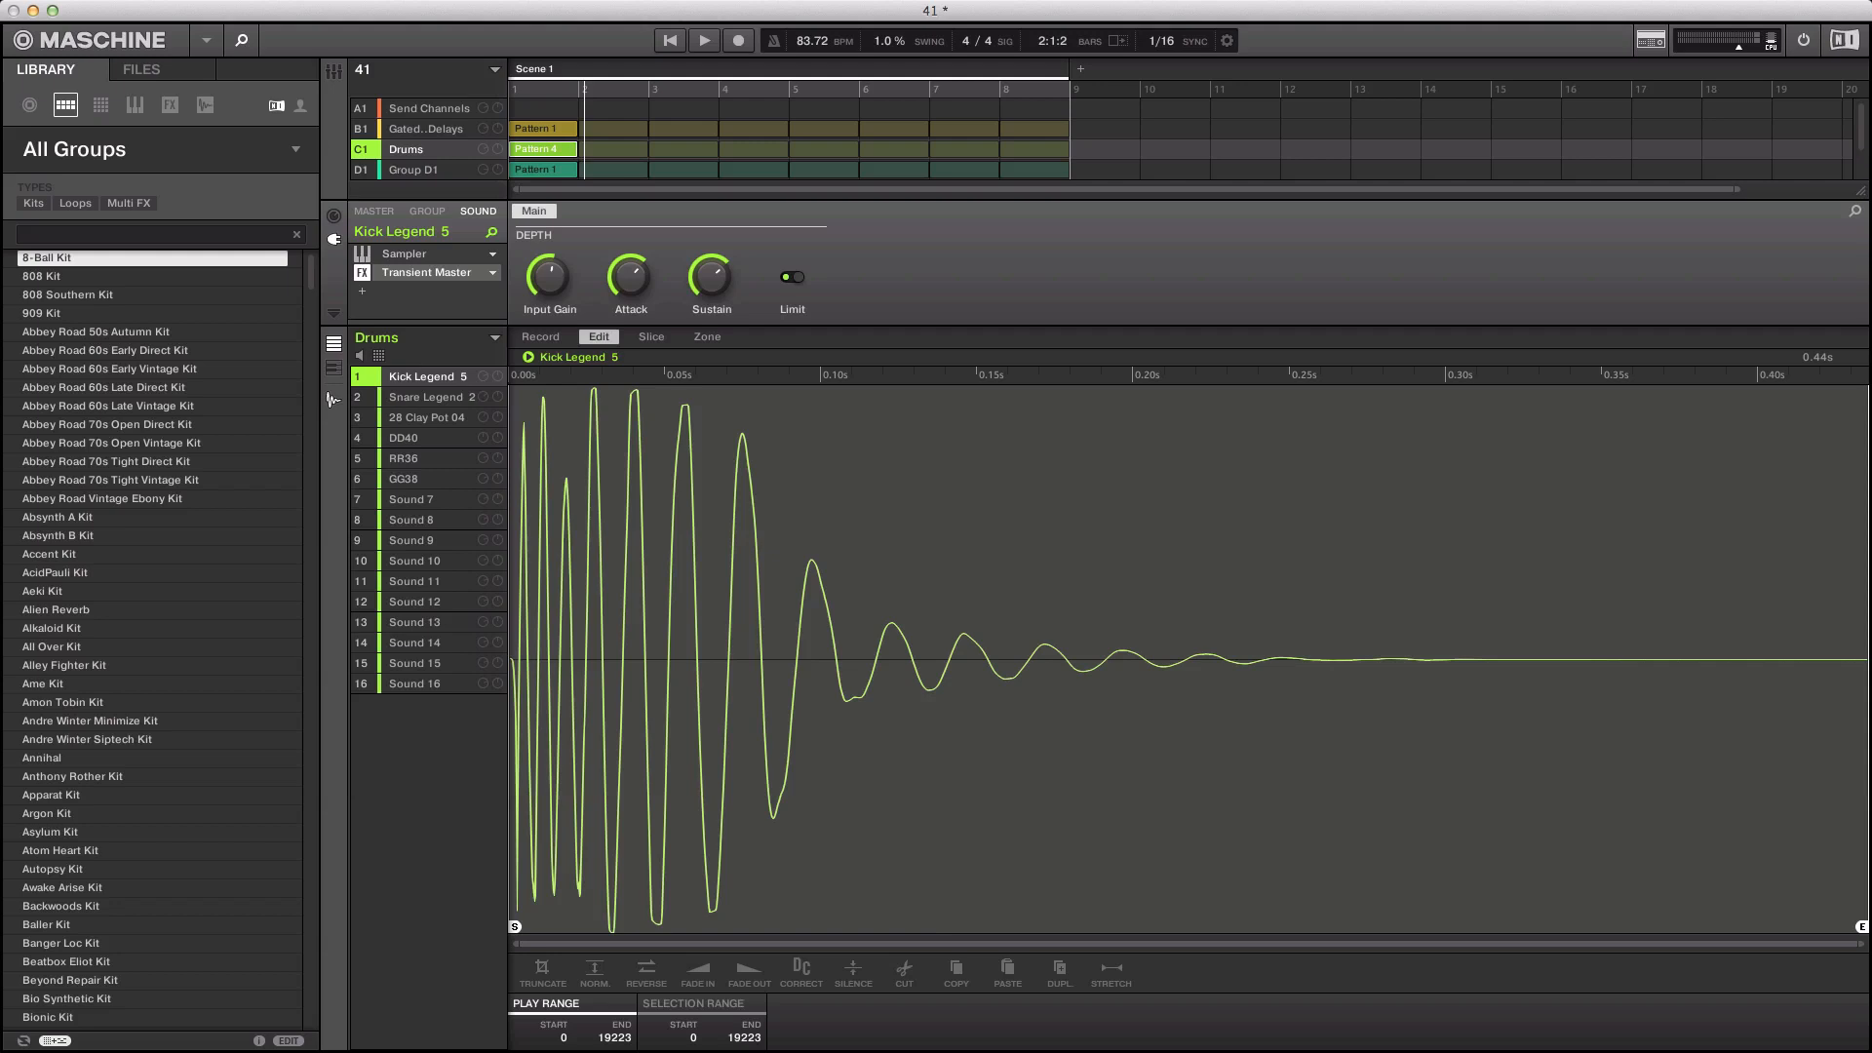
pyautogui.press('super+Tab')
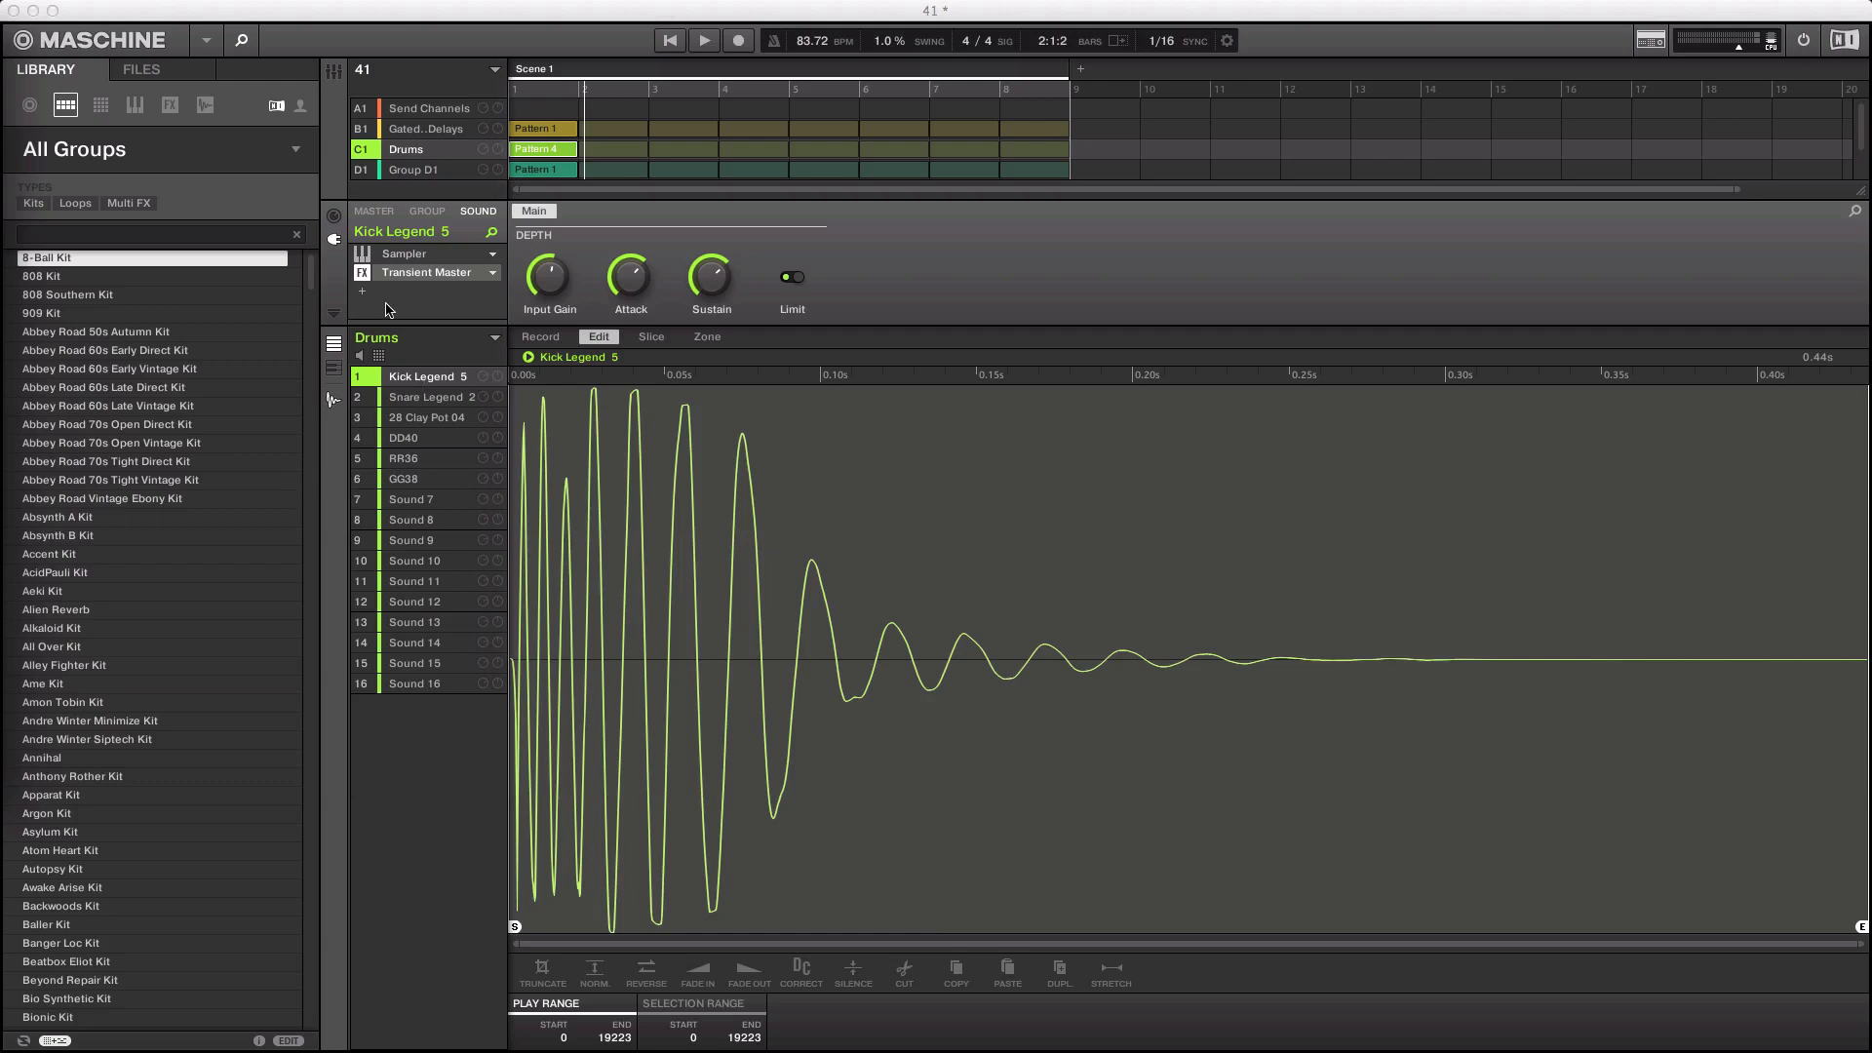
# Step: Bypass the Transient Master plug-in in Kick Legend 5's effect slot
pyautogui.click(491, 270)
pyautogui.click(492, 270)
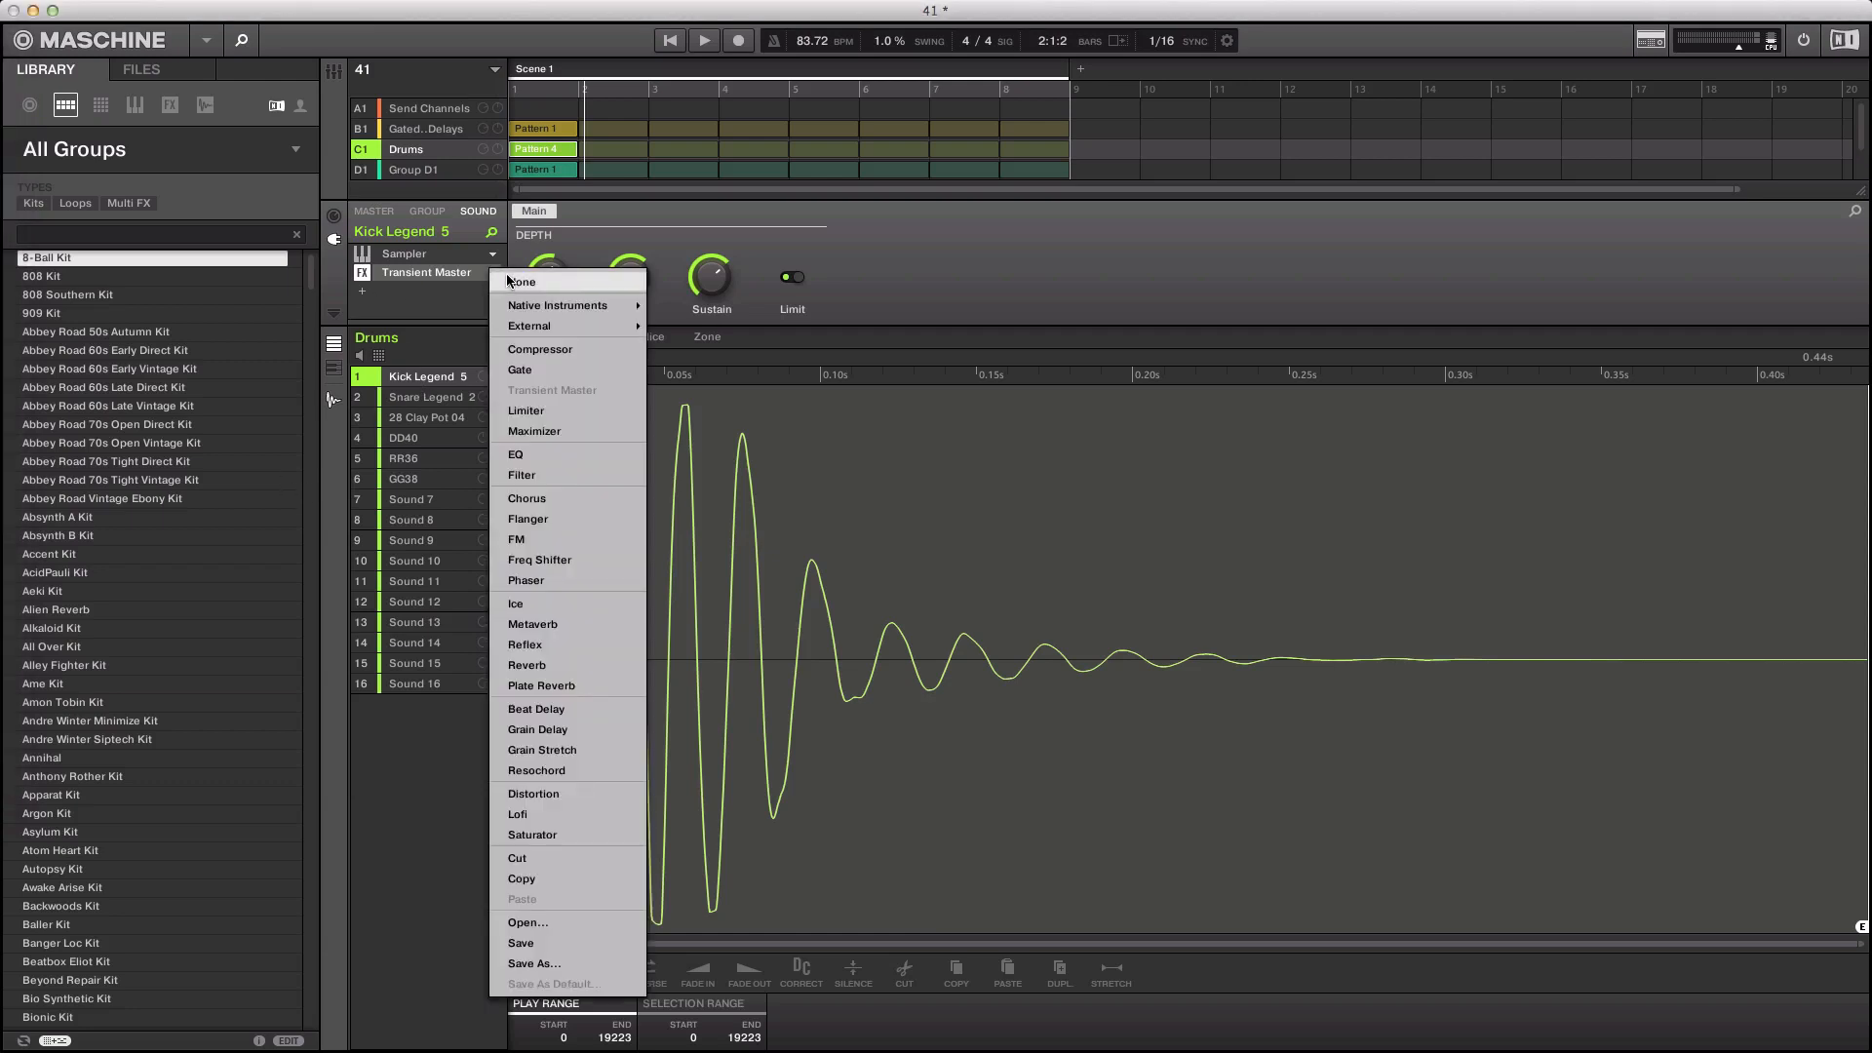
pyautogui.click(412, 285)
pyautogui.click(412, 285)
pyautogui.click(367, 279)
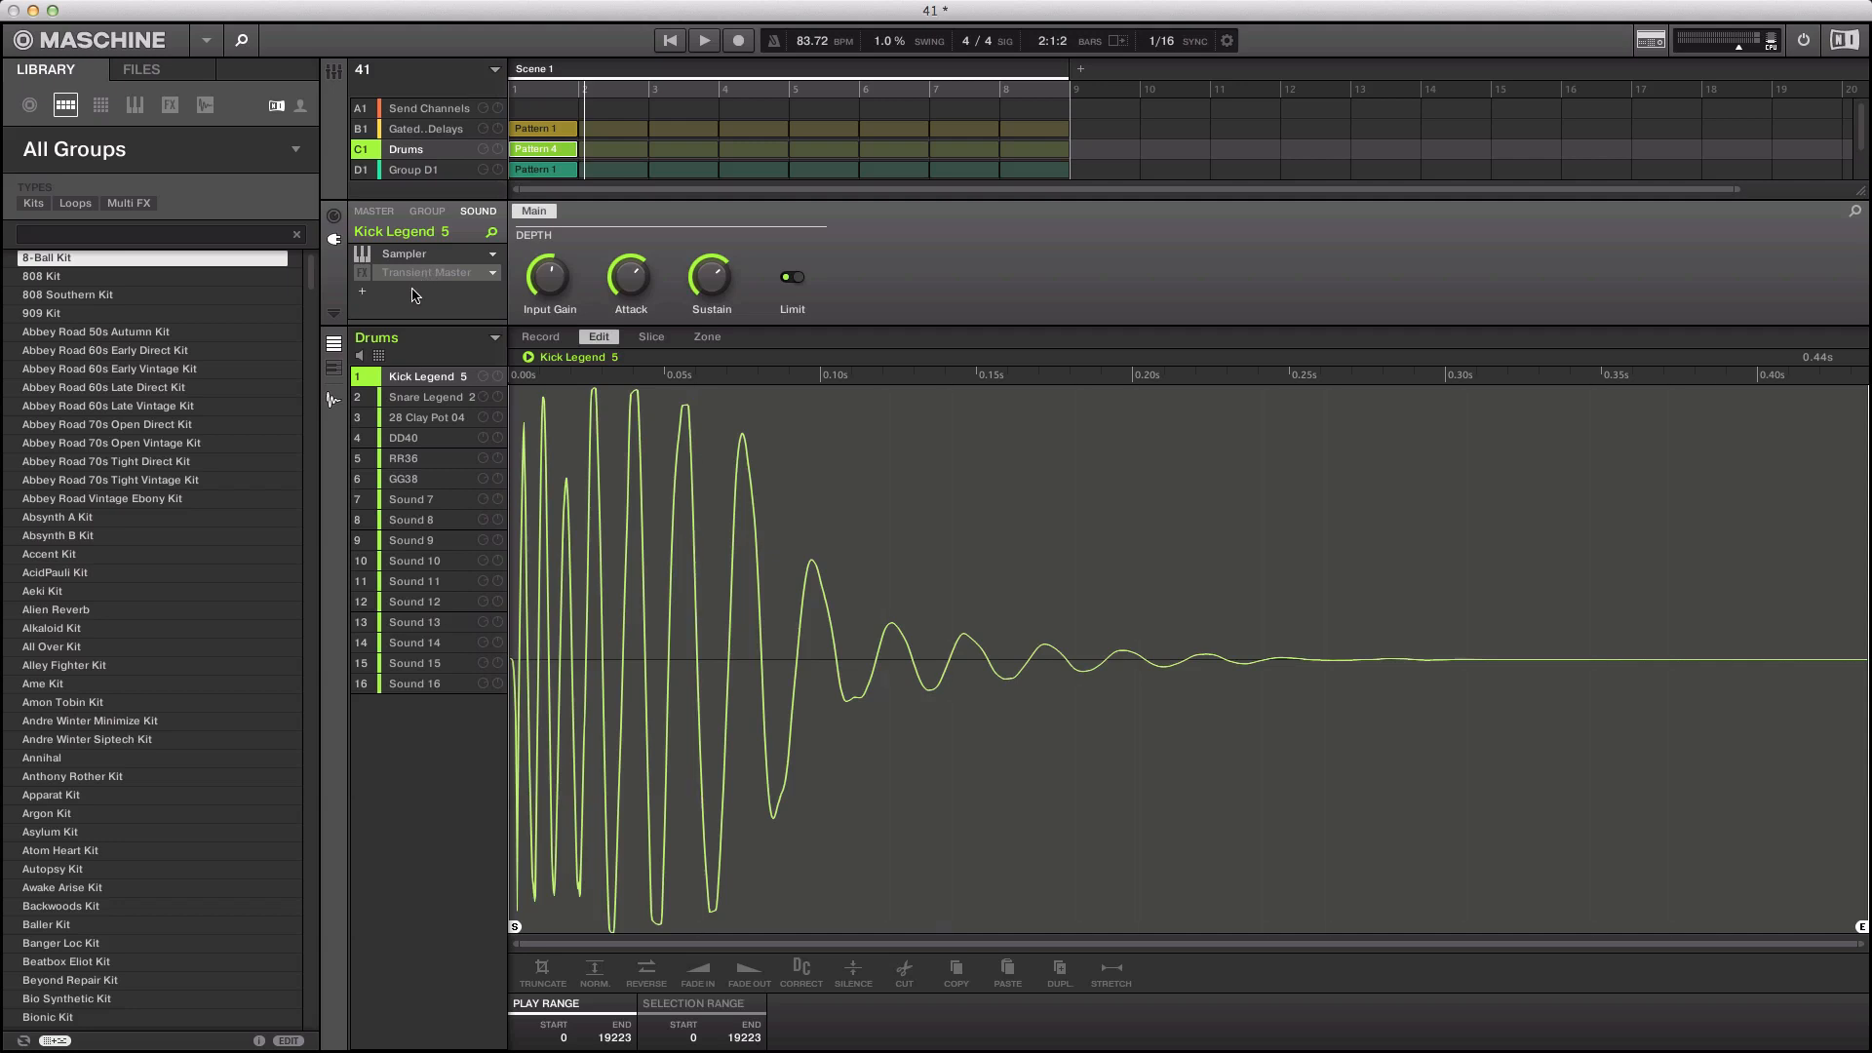
# Step: Set the bypassed FX slot to None and load a fresh Transient Master under Sampler
pyautogui.click(361, 278)
pyautogui.click(361, 277)
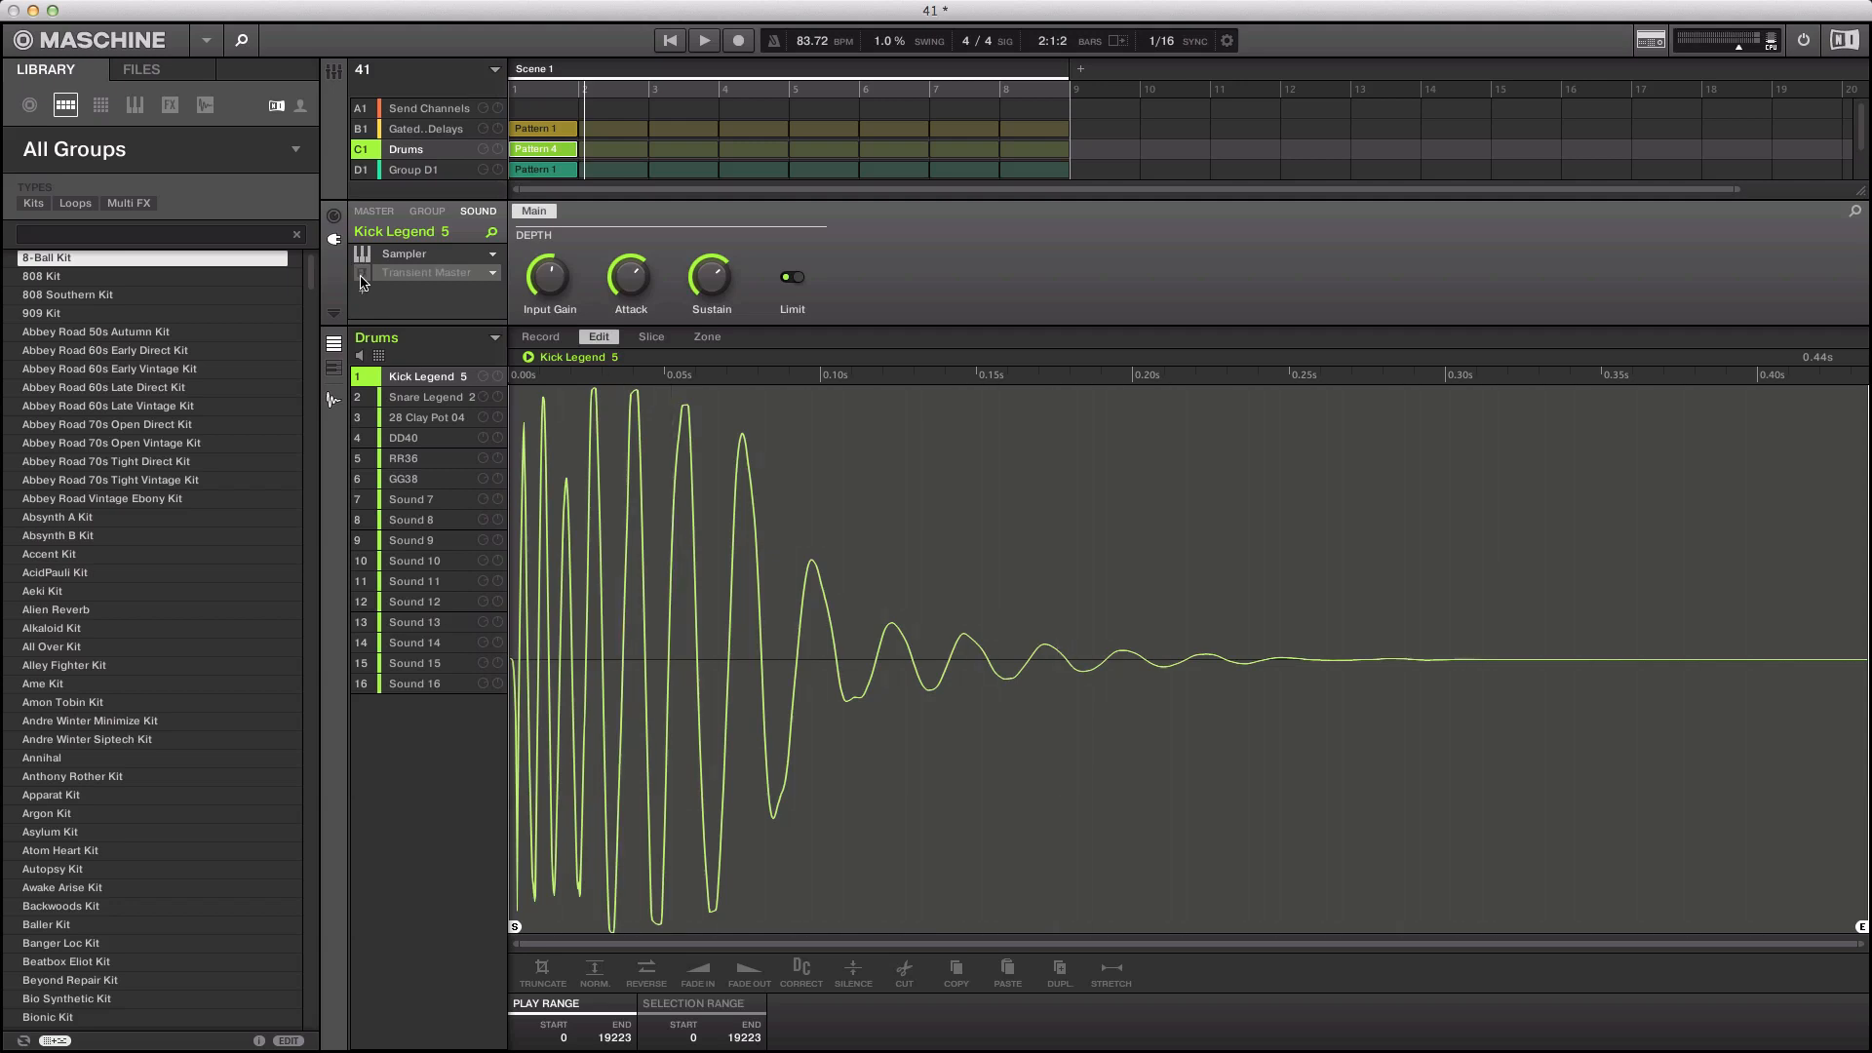
pyautogui.click(493, 273)
pyautogui.click(517, 290)
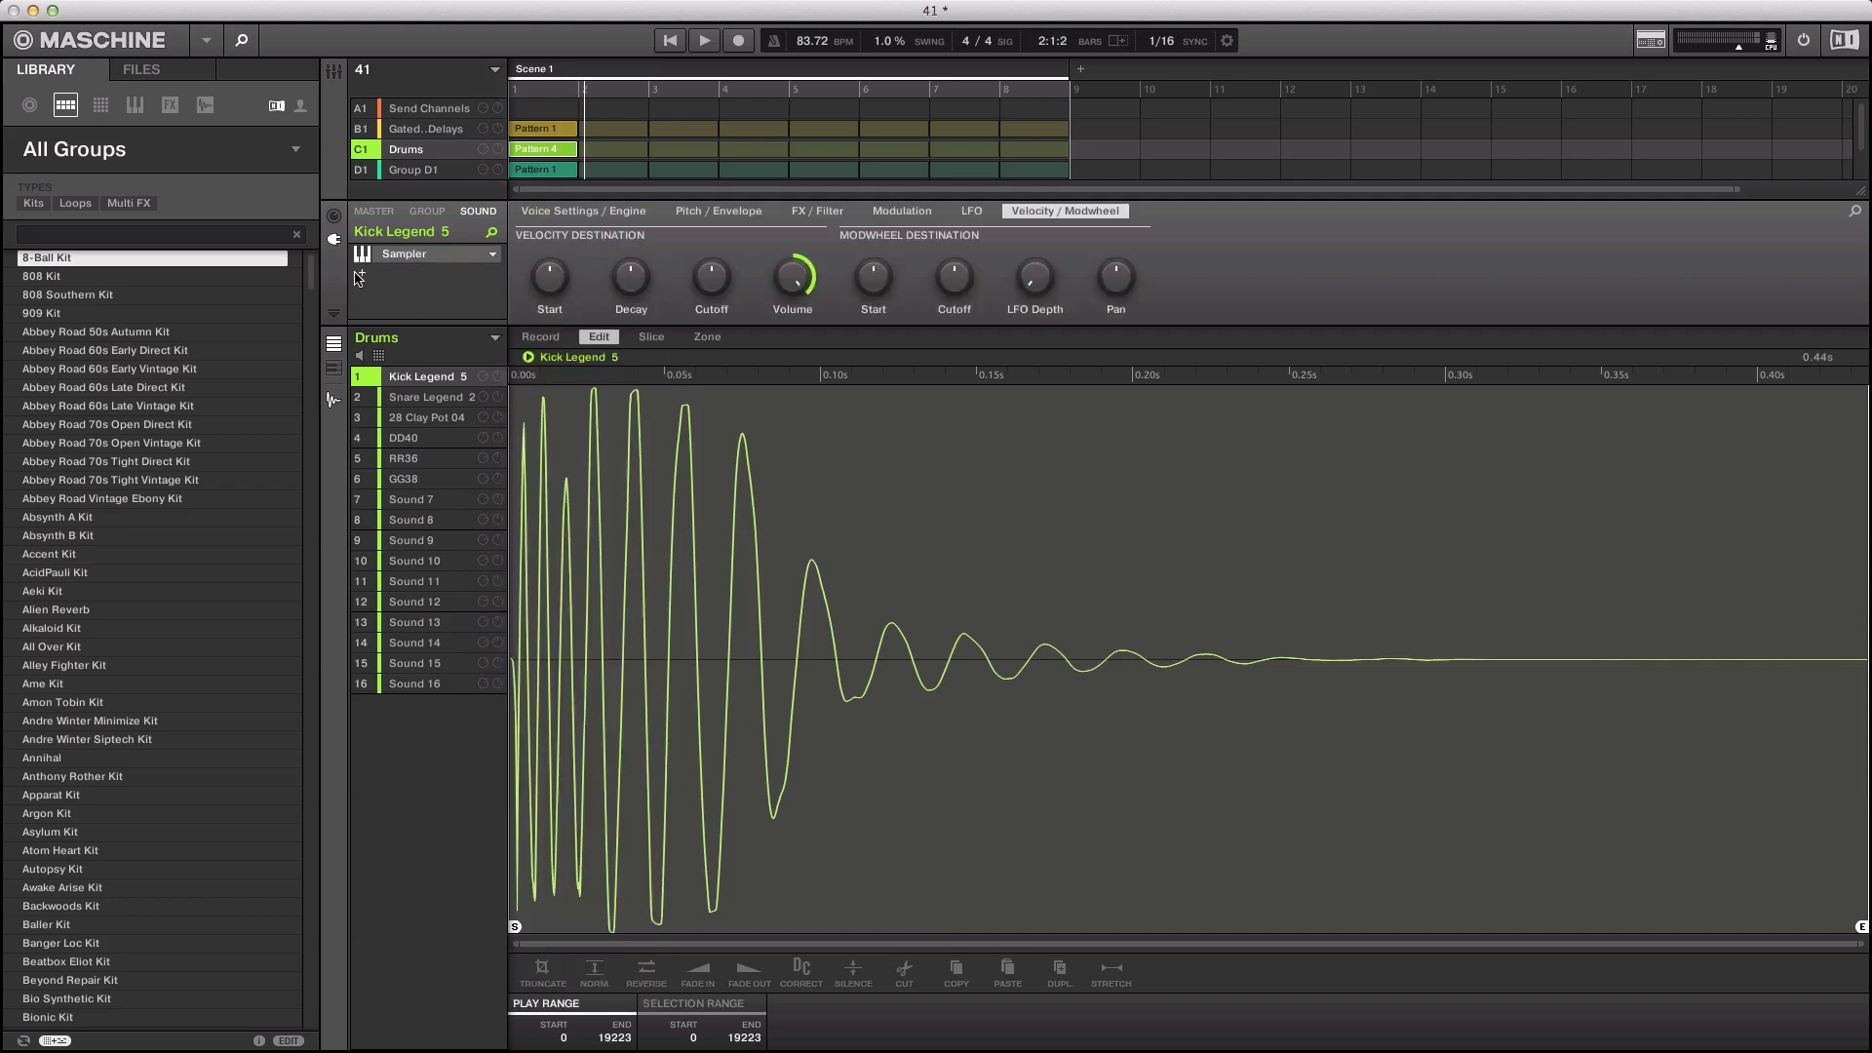
pyautogui.click(360, 277)
pyautogui.click(443, 405)
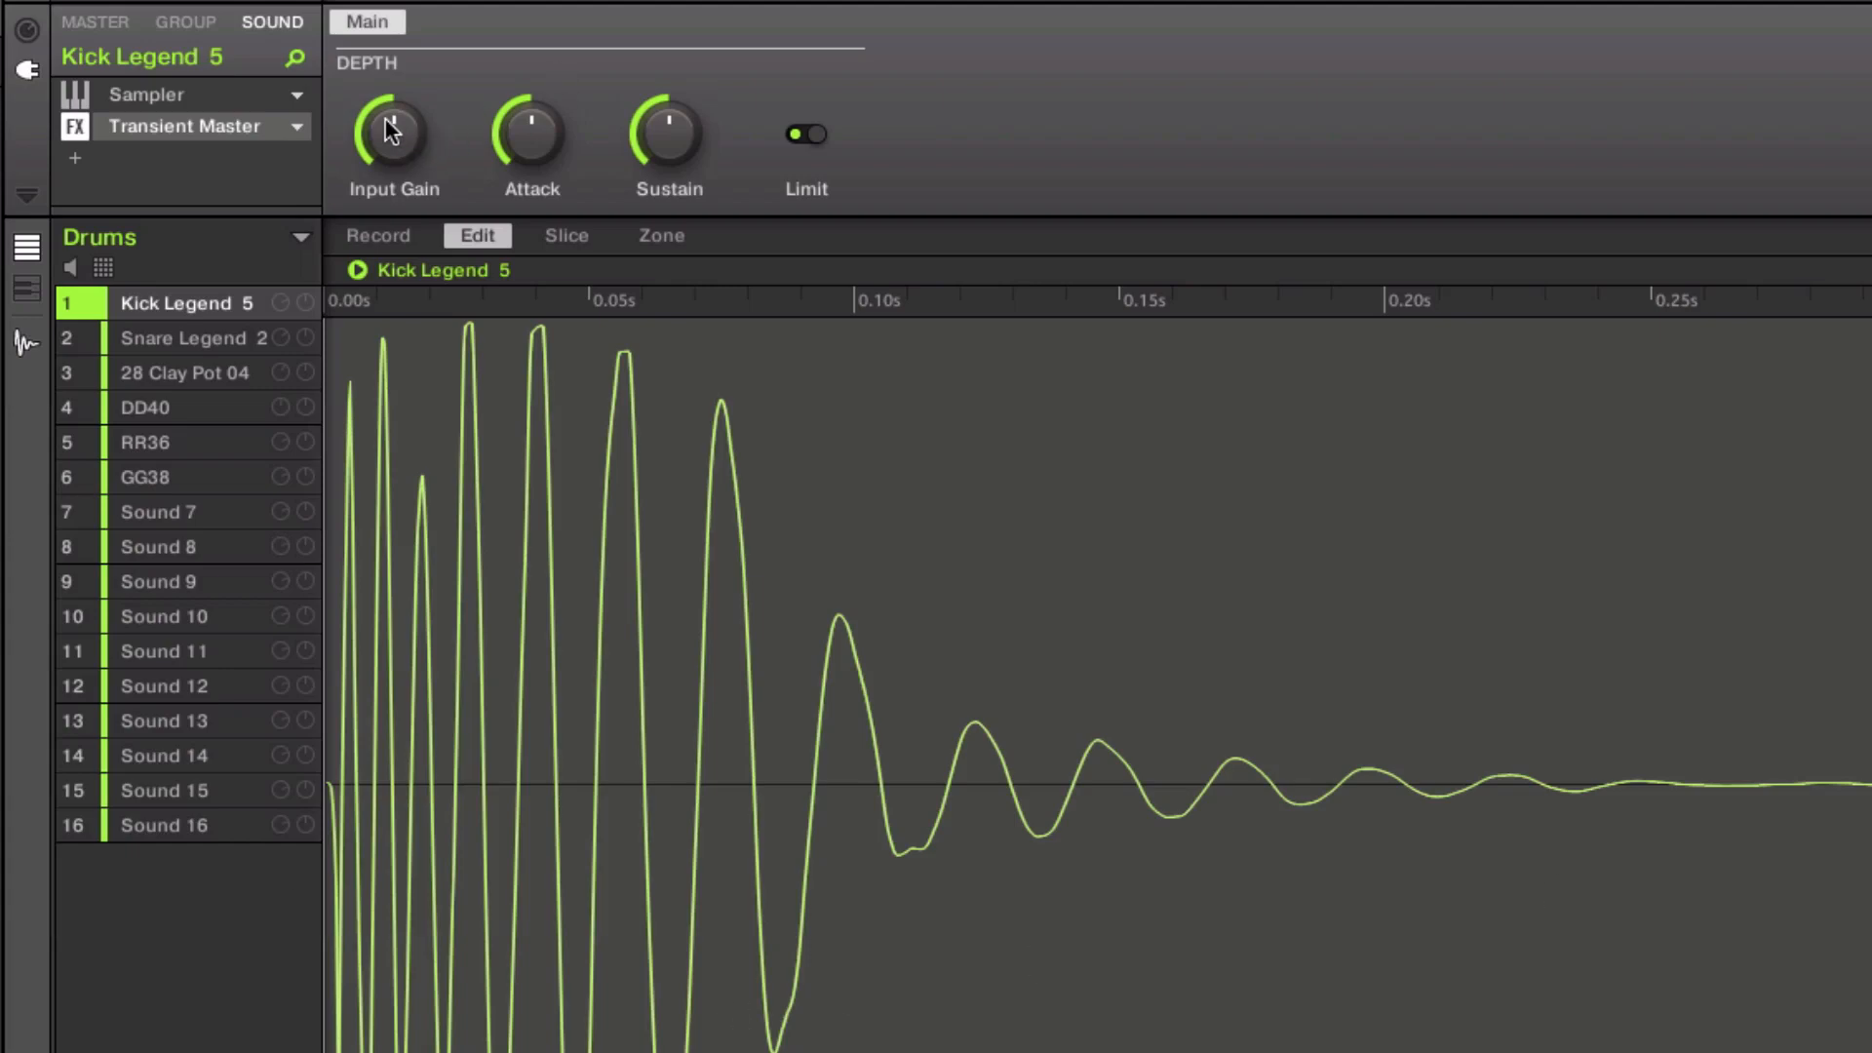
pyautogui.moveTo(386, 119)
pyautogui.moveTo(543, 122)
pyautogui.moveTo(654, 133)
pyautogui.click(131, 96)
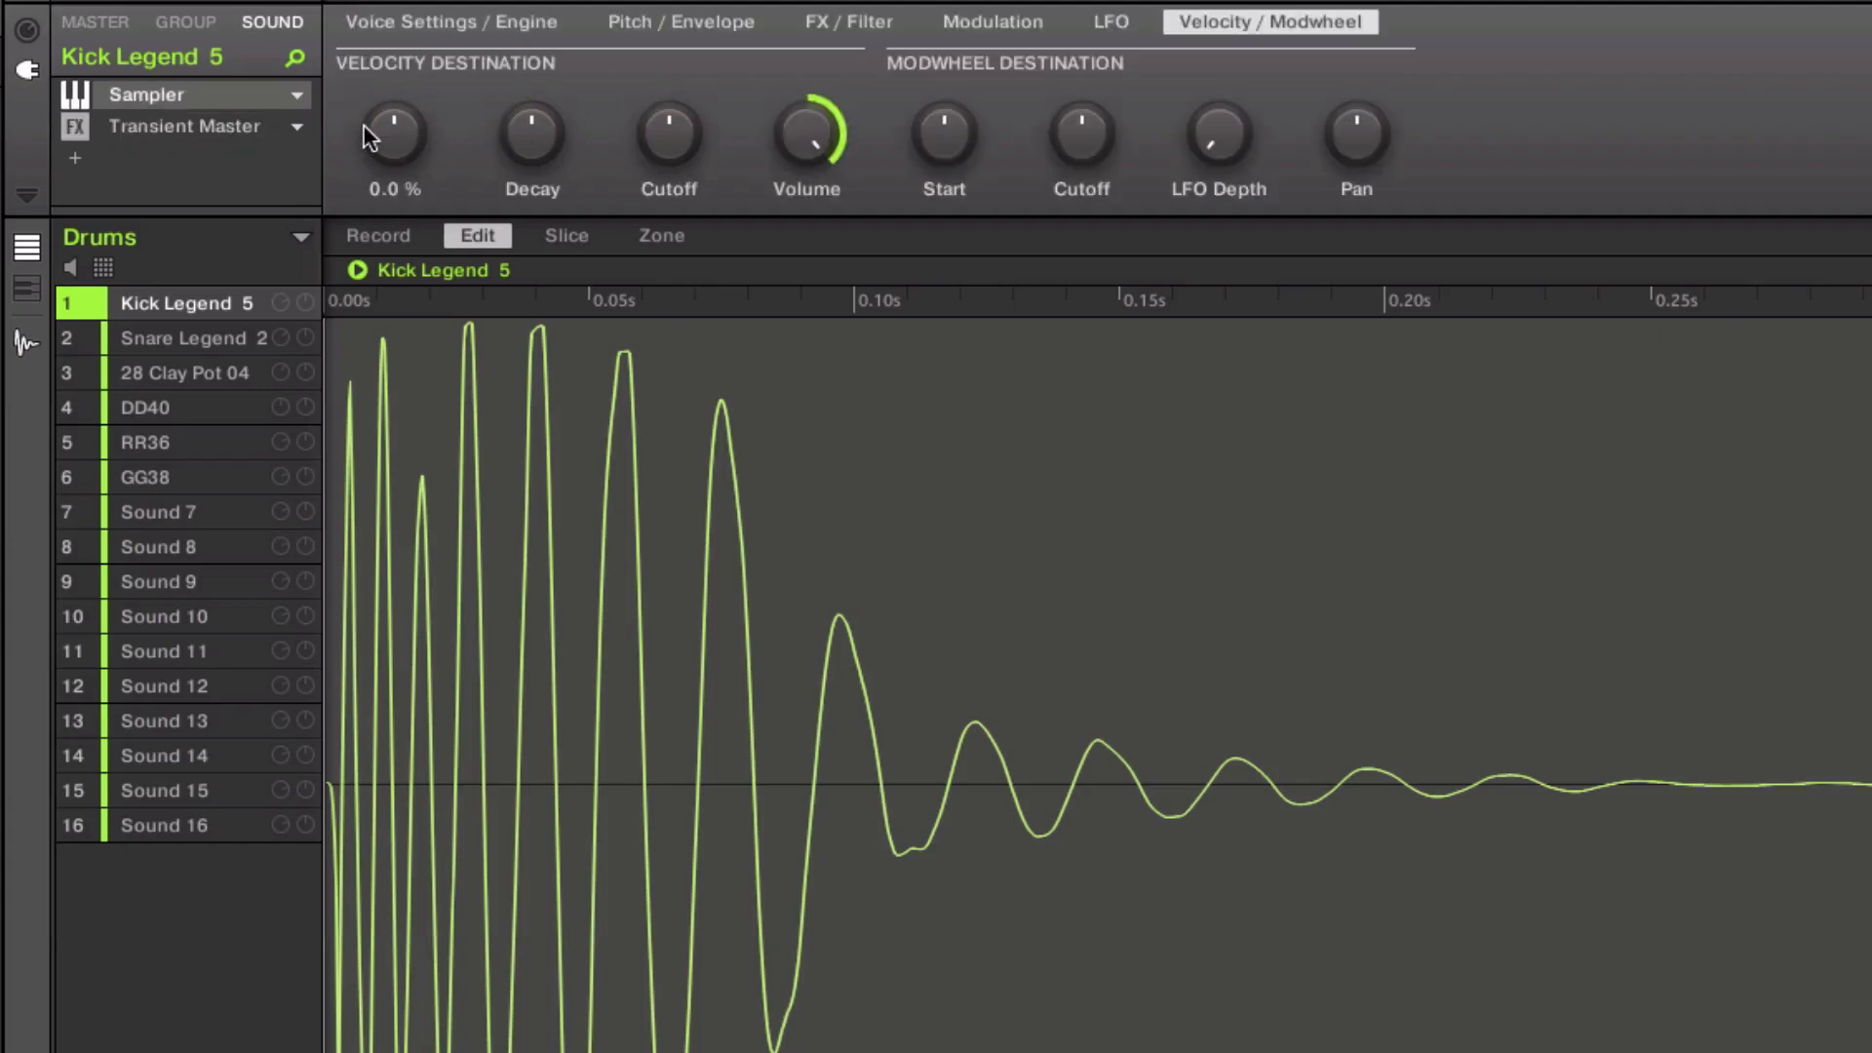
pyautogui.click(753, 23)
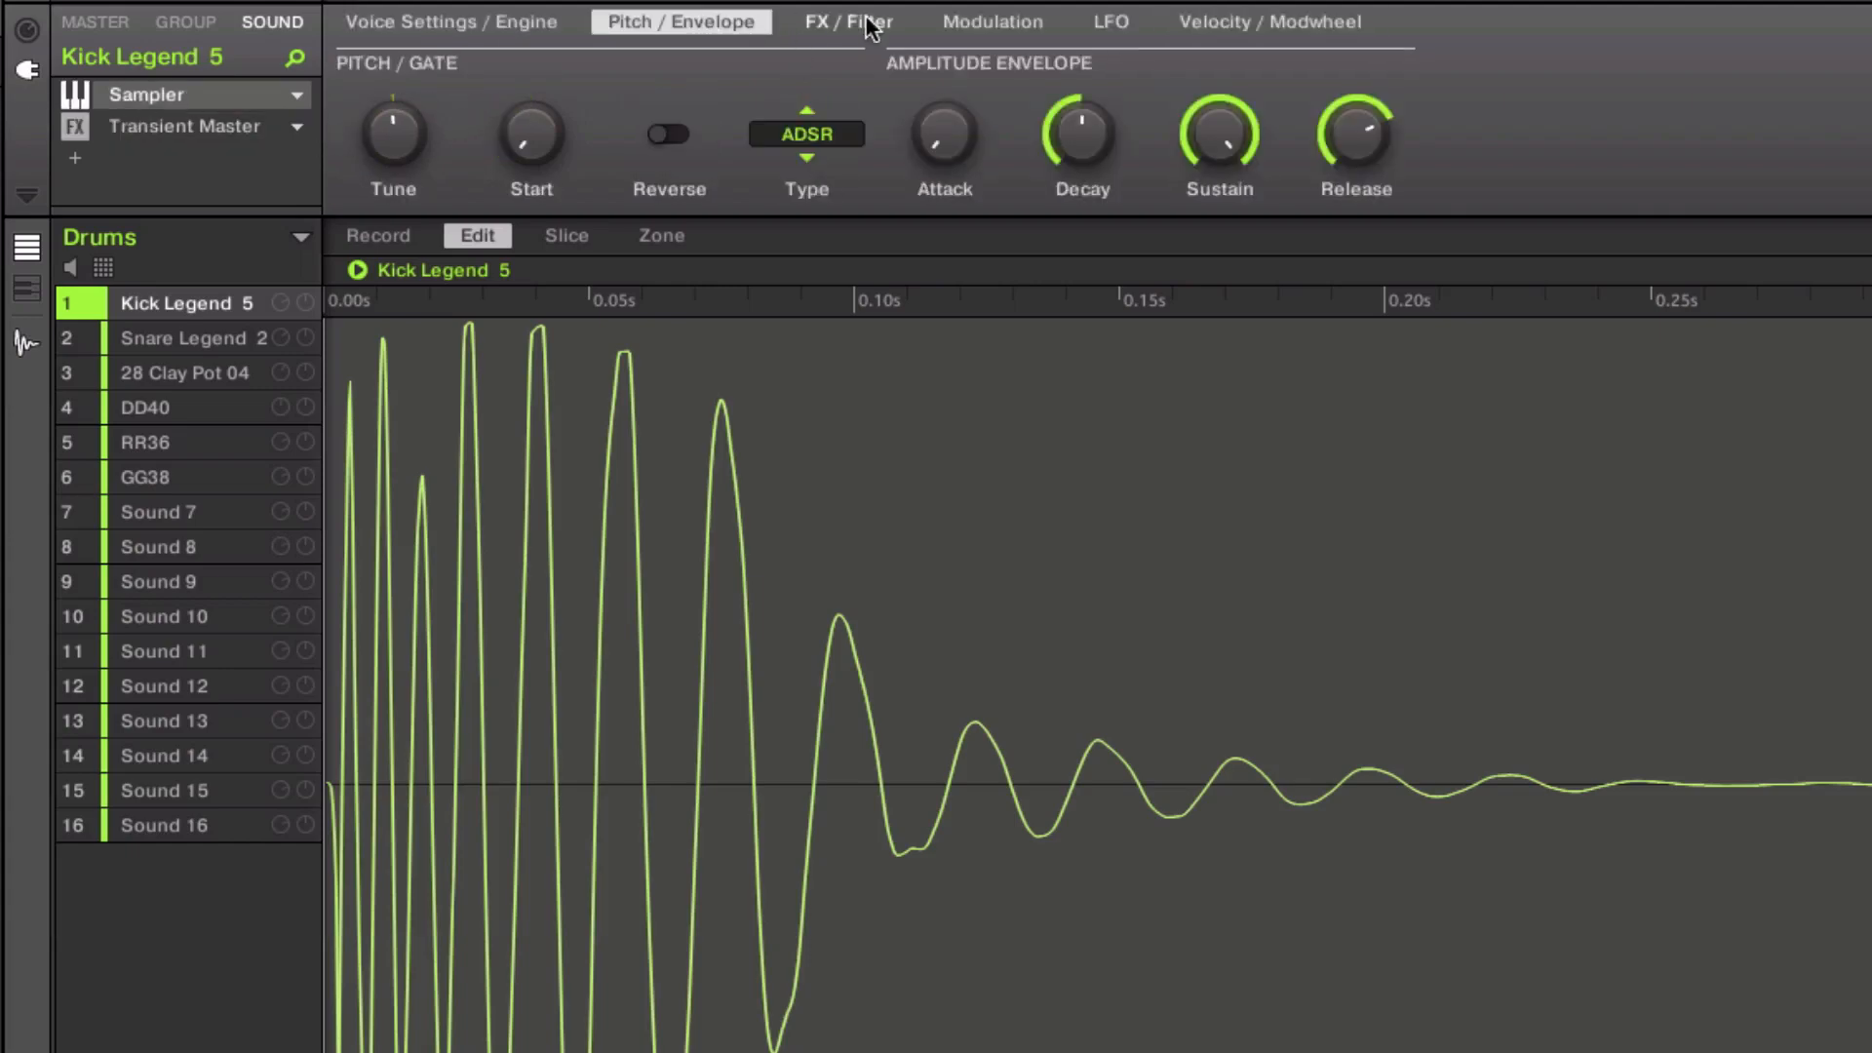
pyautogui.click(862, 21)
pyautogui.click(752, 26)
pyautogui.moveTo(941, 124)
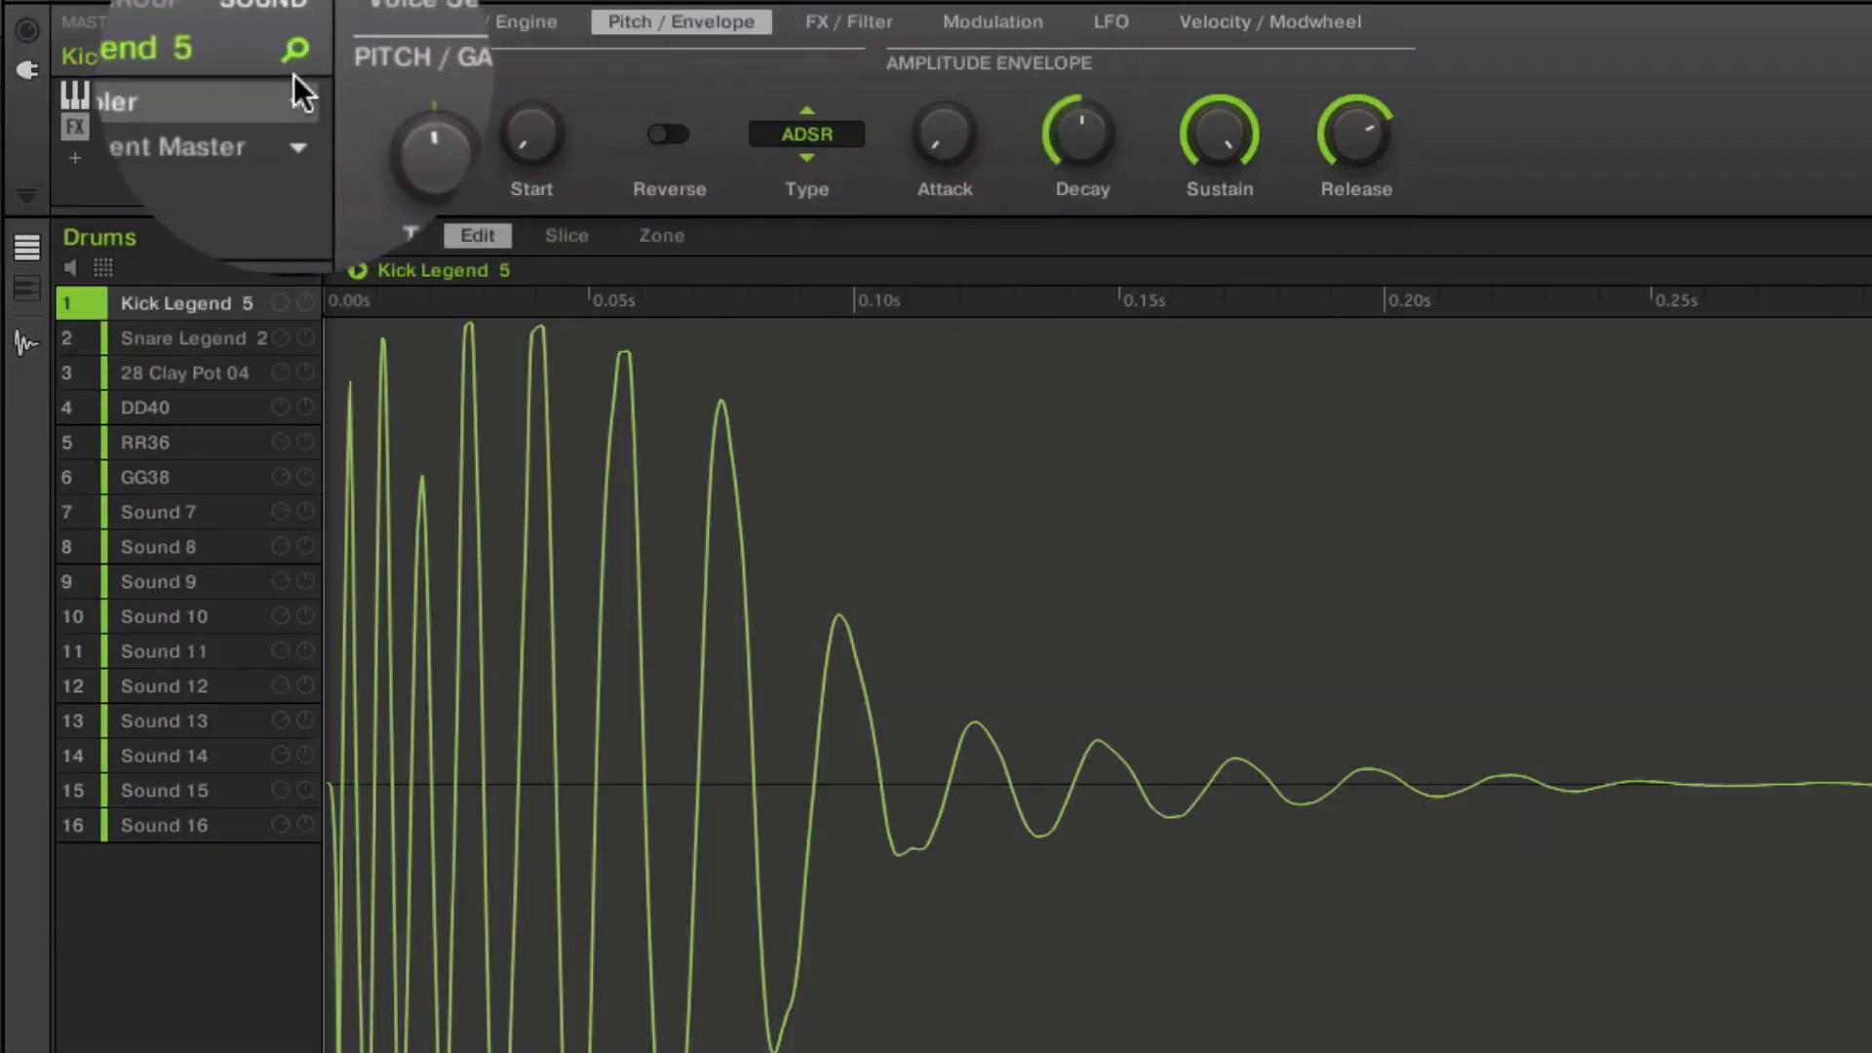
pyautogui.click(191, 144)
pyautogui.click(145, 132)
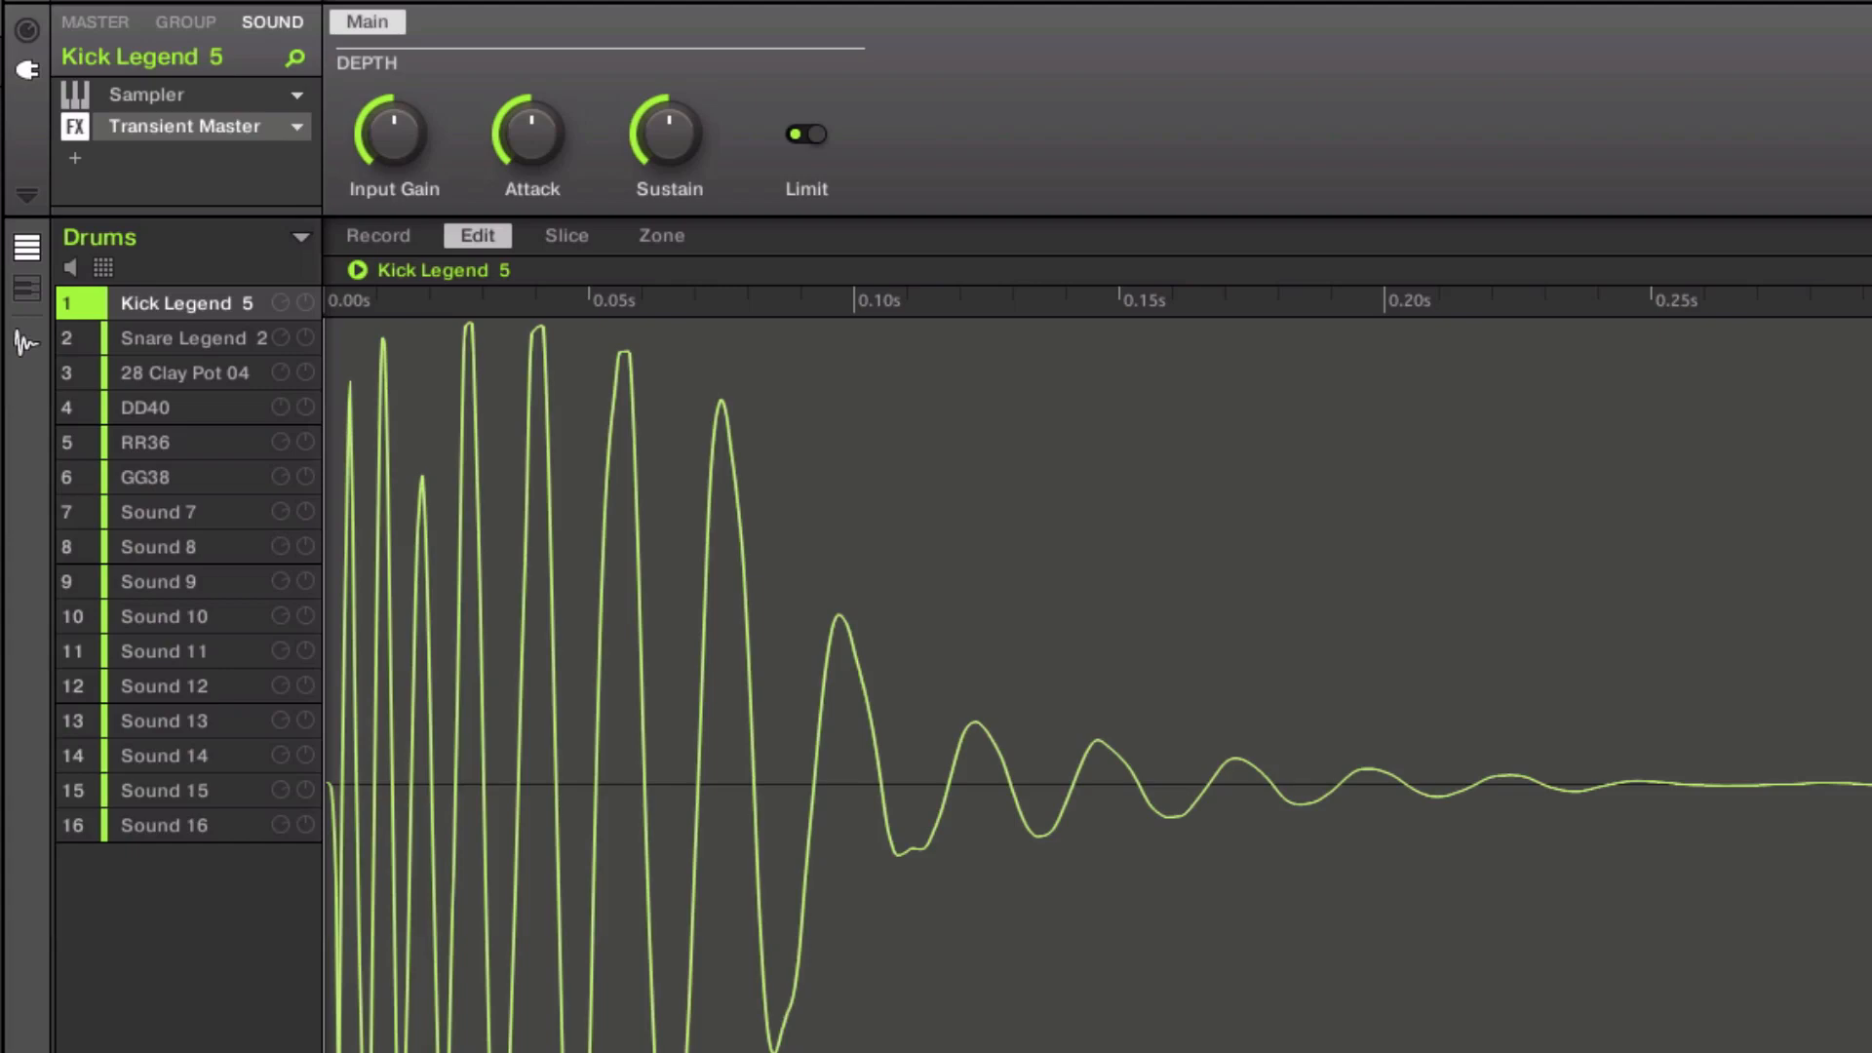
# Step: Return to the pattern step grid and boost the kick's attack in Transient Master
pyautogui.press('F10')
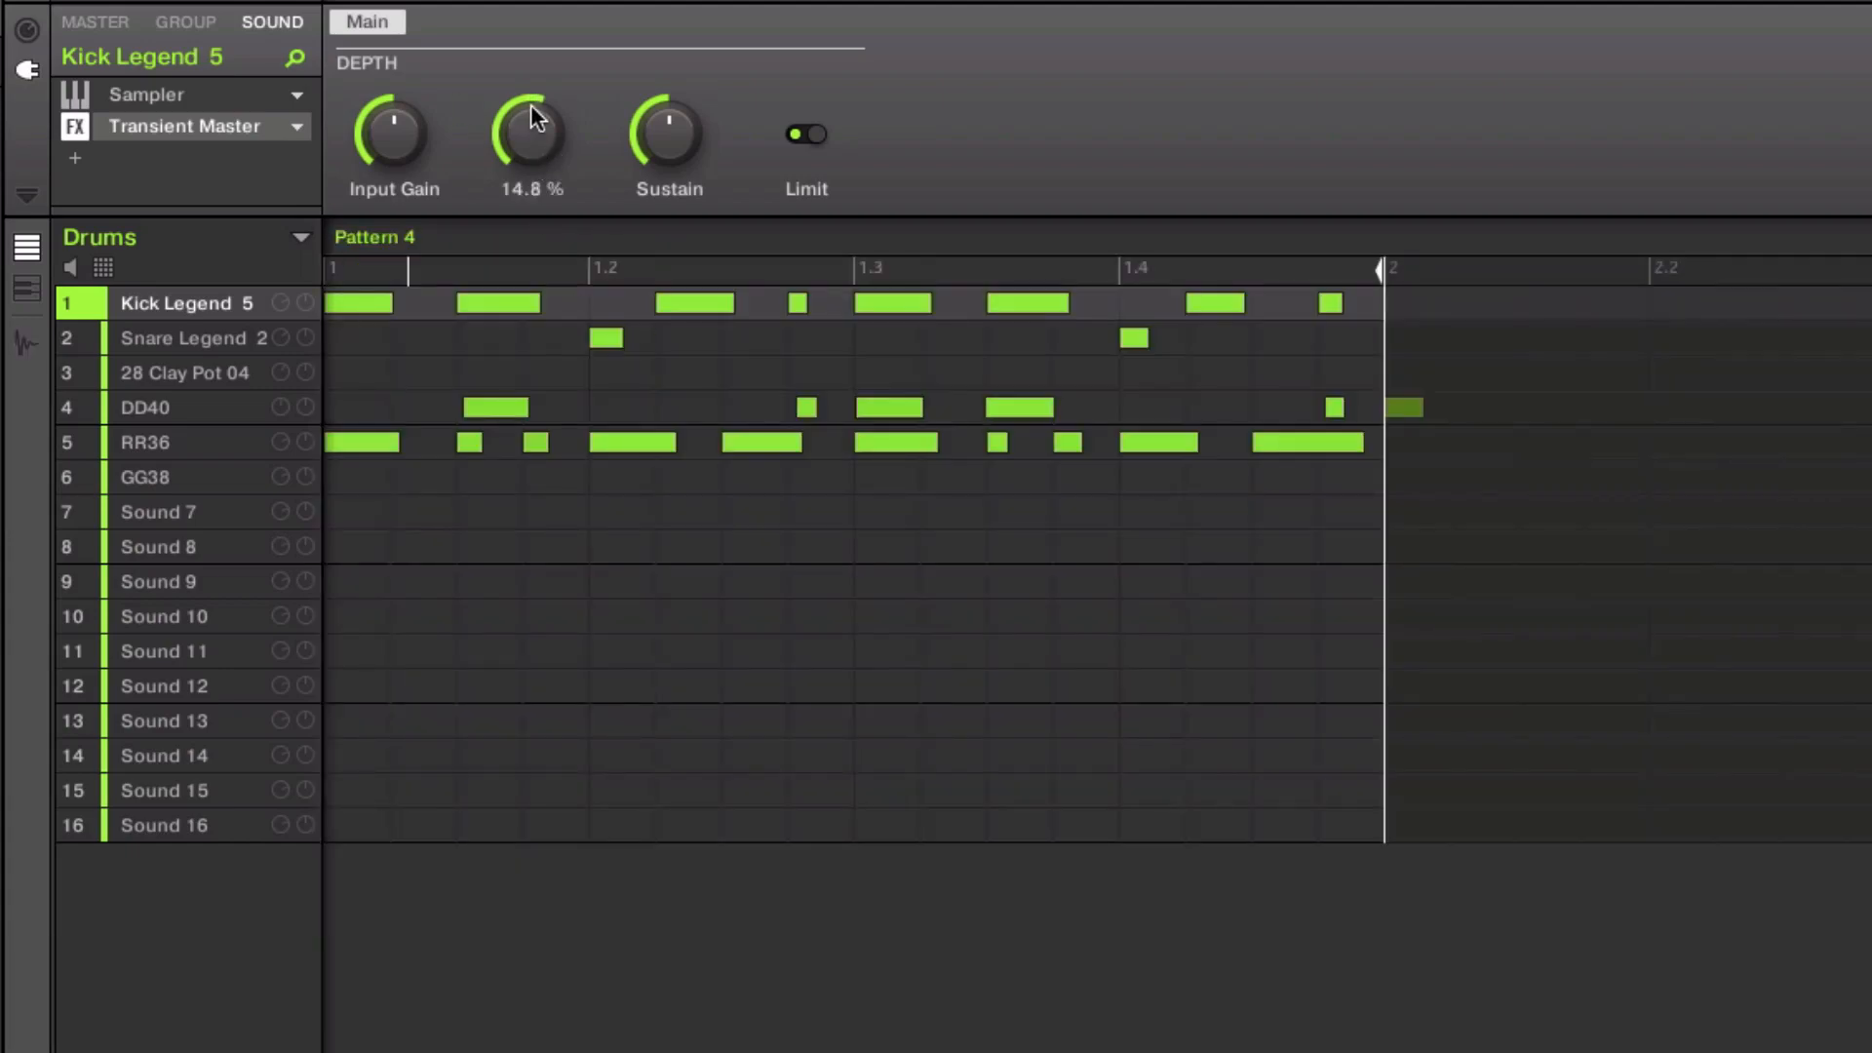
pyautogui.moveTo(531, 105); pyautogui.dragTo(540, 138)
# Step: Raise the Transient Master Sustain knob to about 24.4 %
pyautogui.moveTo(536, 124)
pyautogui.moveTo(671, 121)
pyautogui.scroll(8, 671, 121)
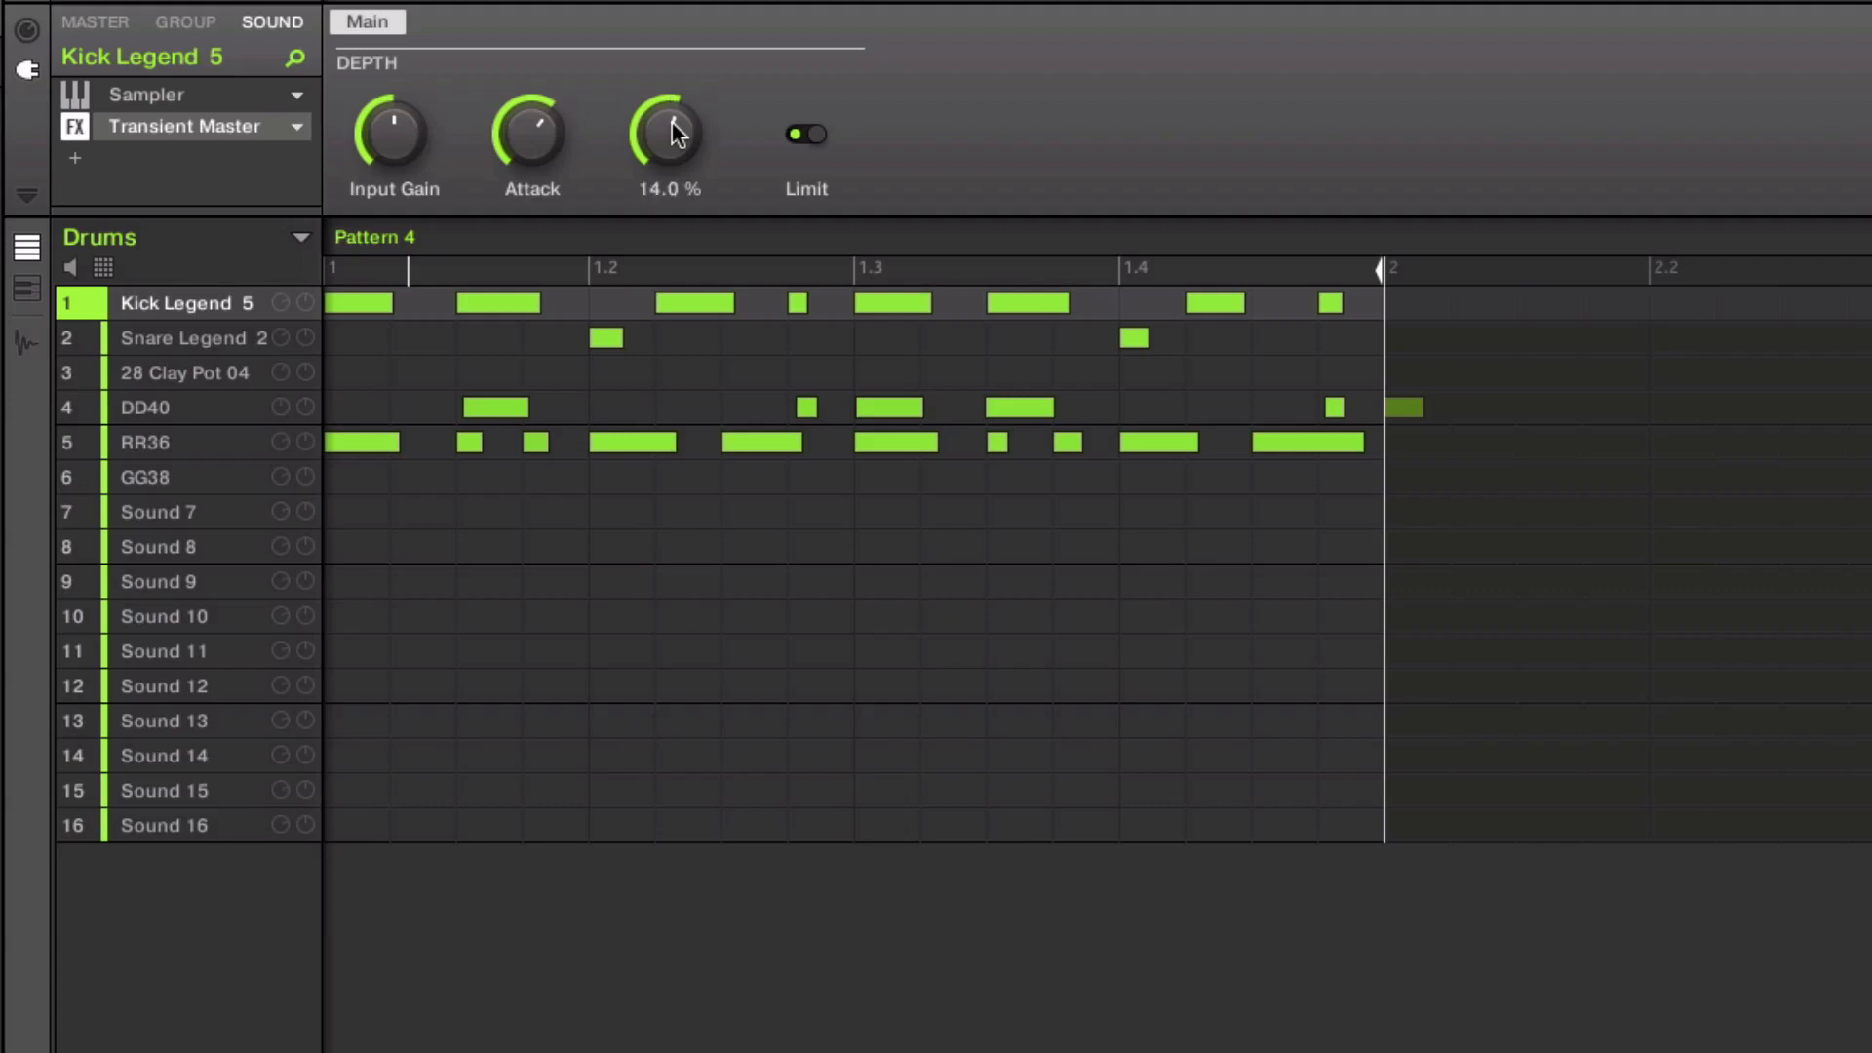
pyautogui.scroll(3, 677, 133)
pyautogui.scroll(1, 676, 133)
pyautogui.click(75, 126)
pyautogui.click(76, 126)
pyautogui.moveTo(663, 173)
pyautogui.click(74, 126)
pyautogui.click(74, 125)
pyautogui.click(74, 125)
pyautogui.click(74, 126)
pyautogui.click(74, 126)
pyautogui.click(74, 125)
# Step: Turn the Transient Master Limit switch off, then reselect the Kick Legend sound
pyautogui.click(799, 138)
pyautogui.click(815, 139)
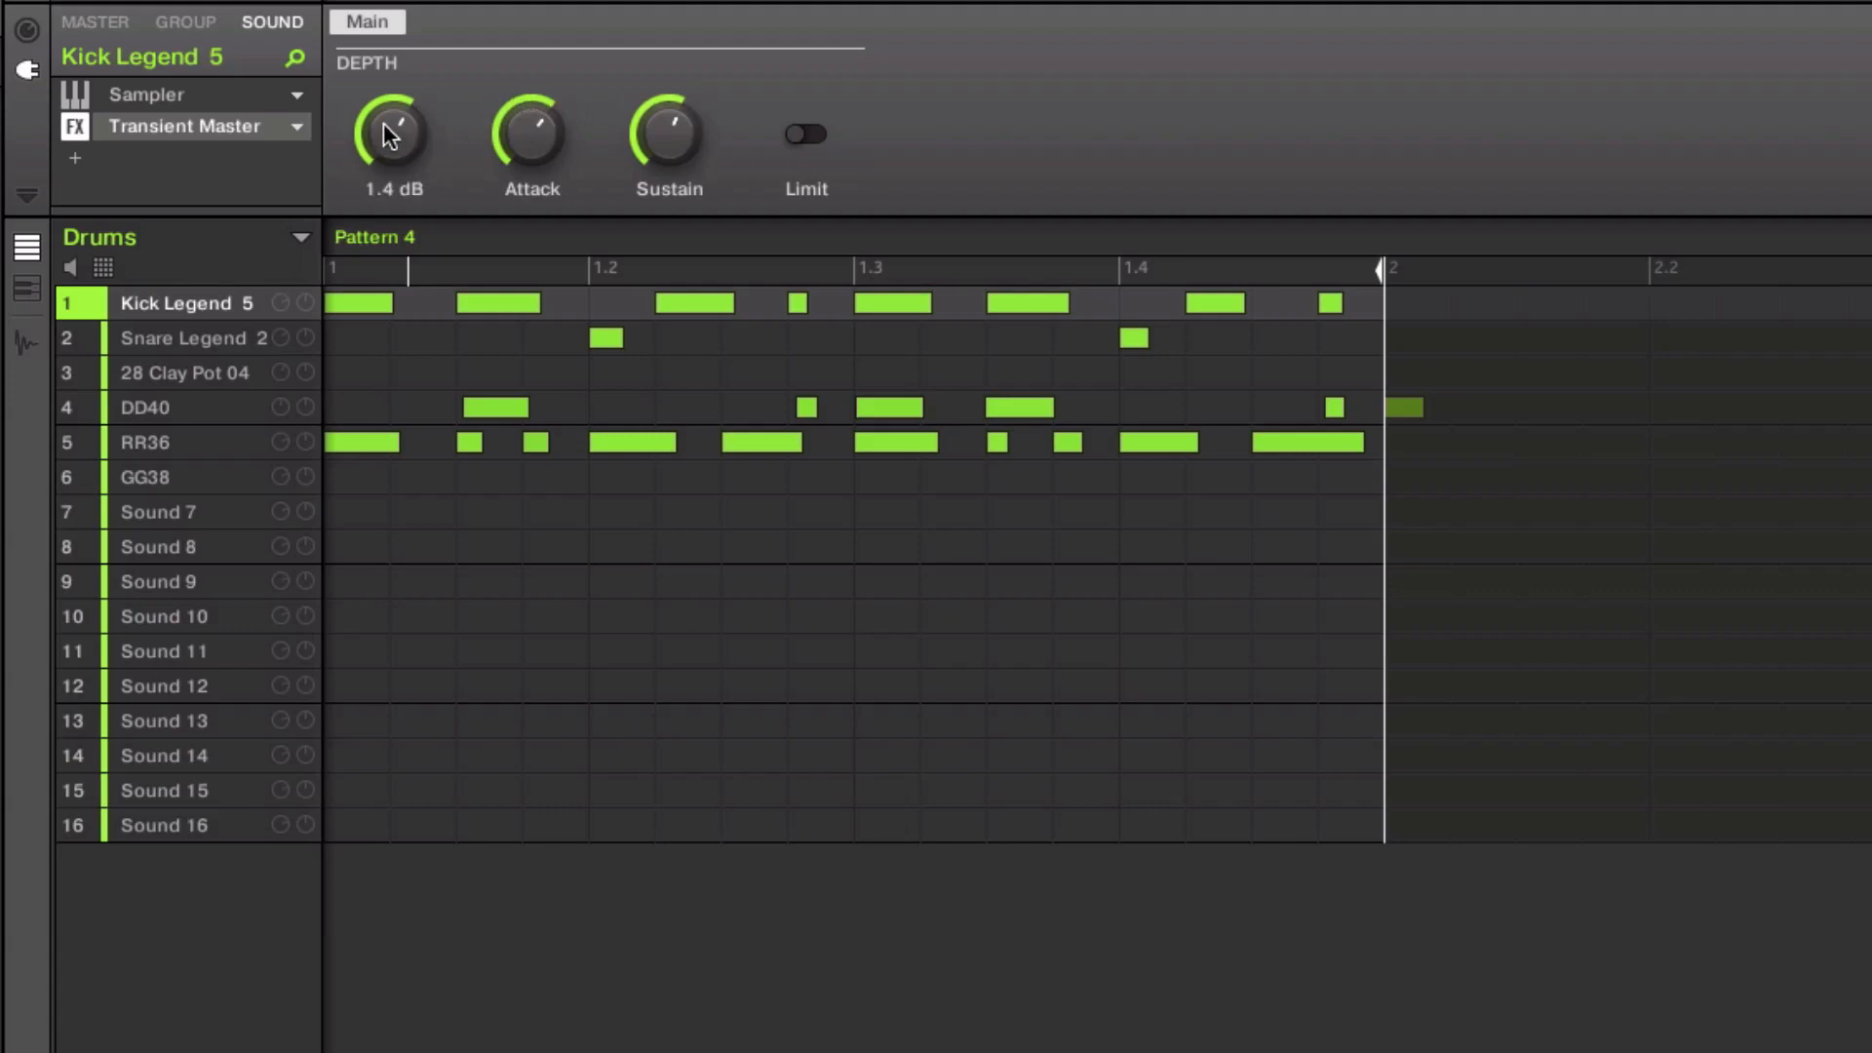
pyautogui.press('Down')
pyautogui.press('Up')
pyautogui.click(74, 127)
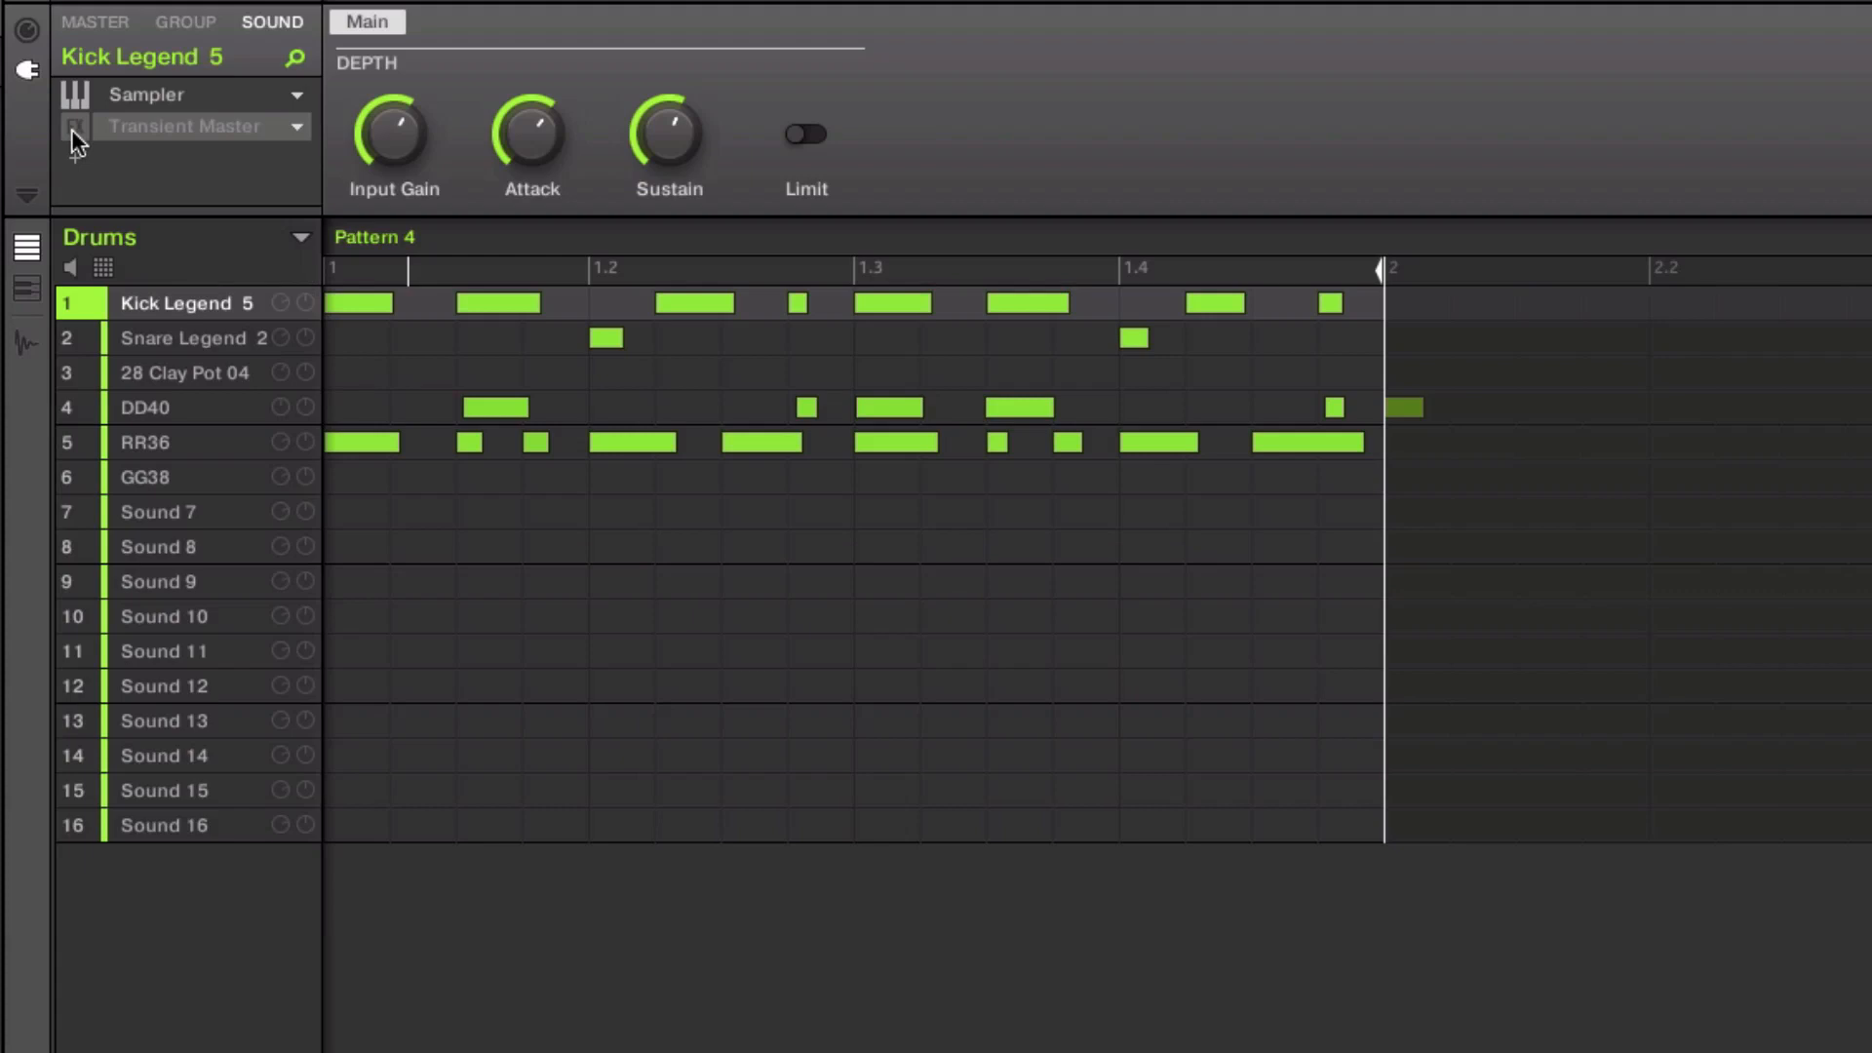
pyautogui.click(72, 129)
pyautogui.click(78, 156)
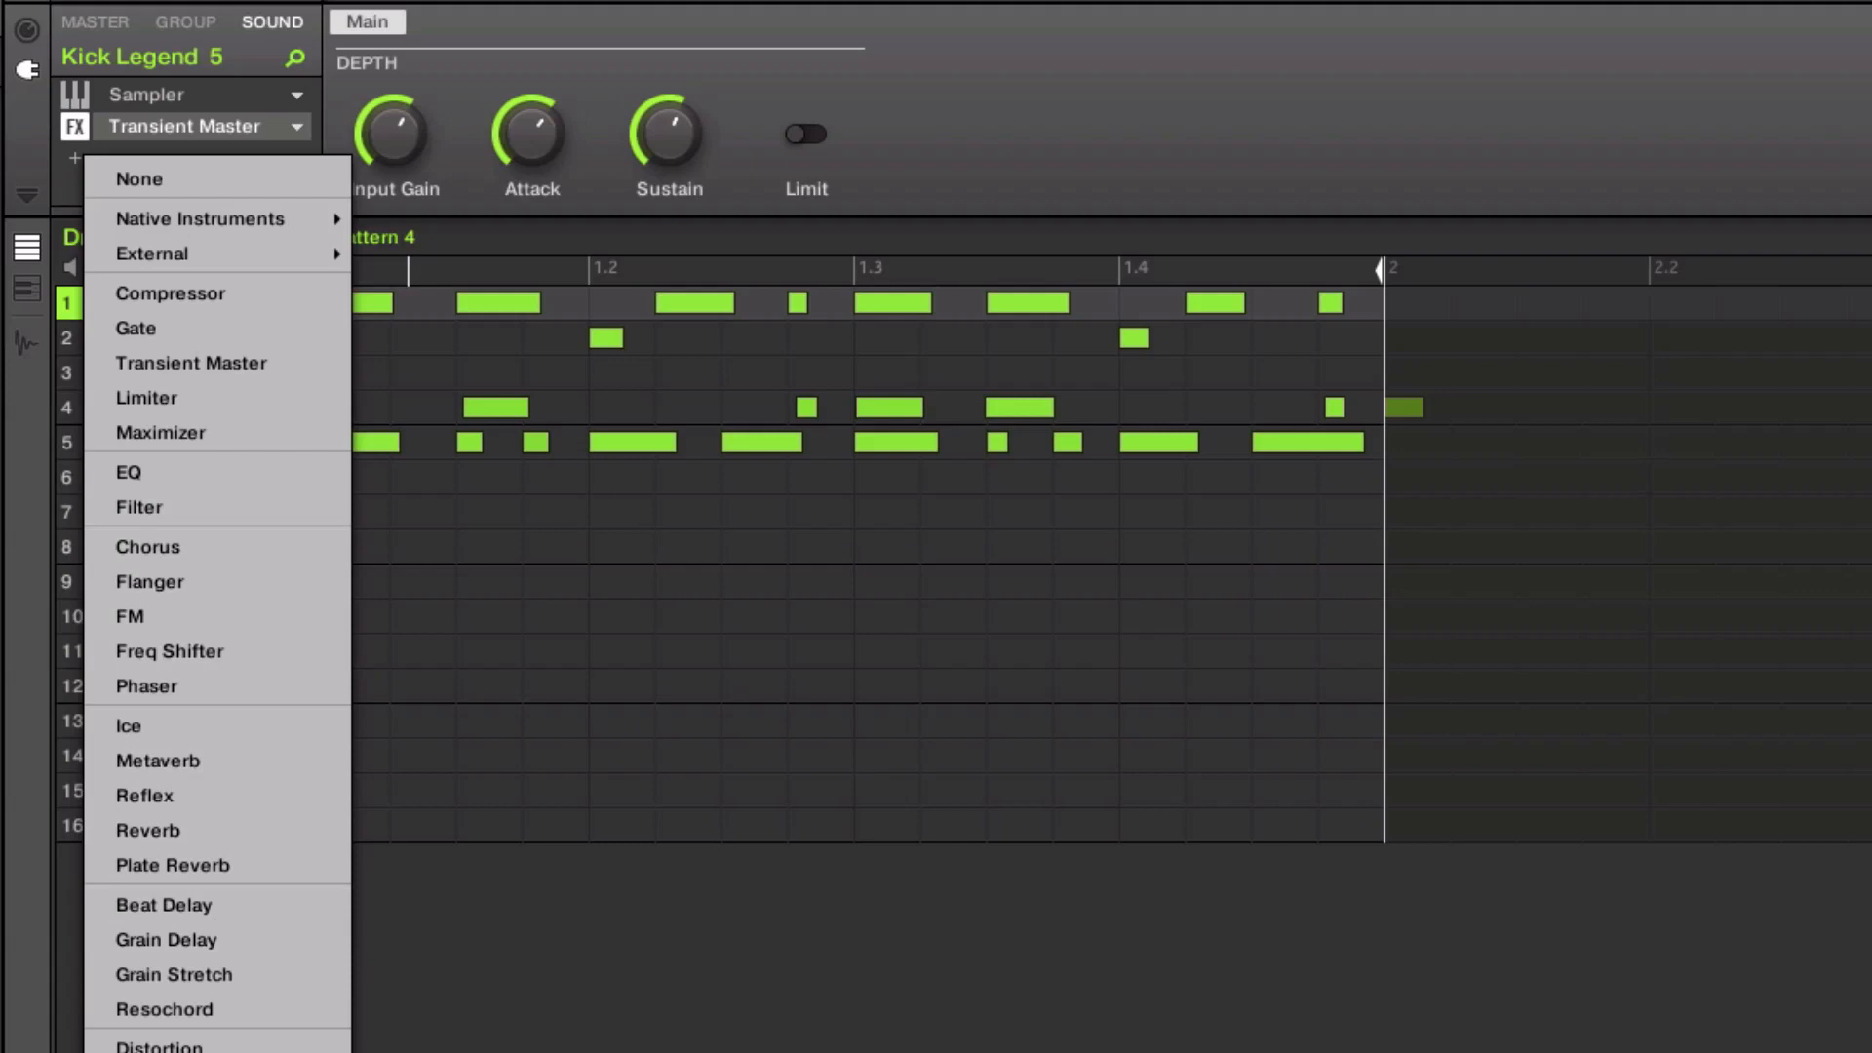
pyautogui.click(156, 1052)
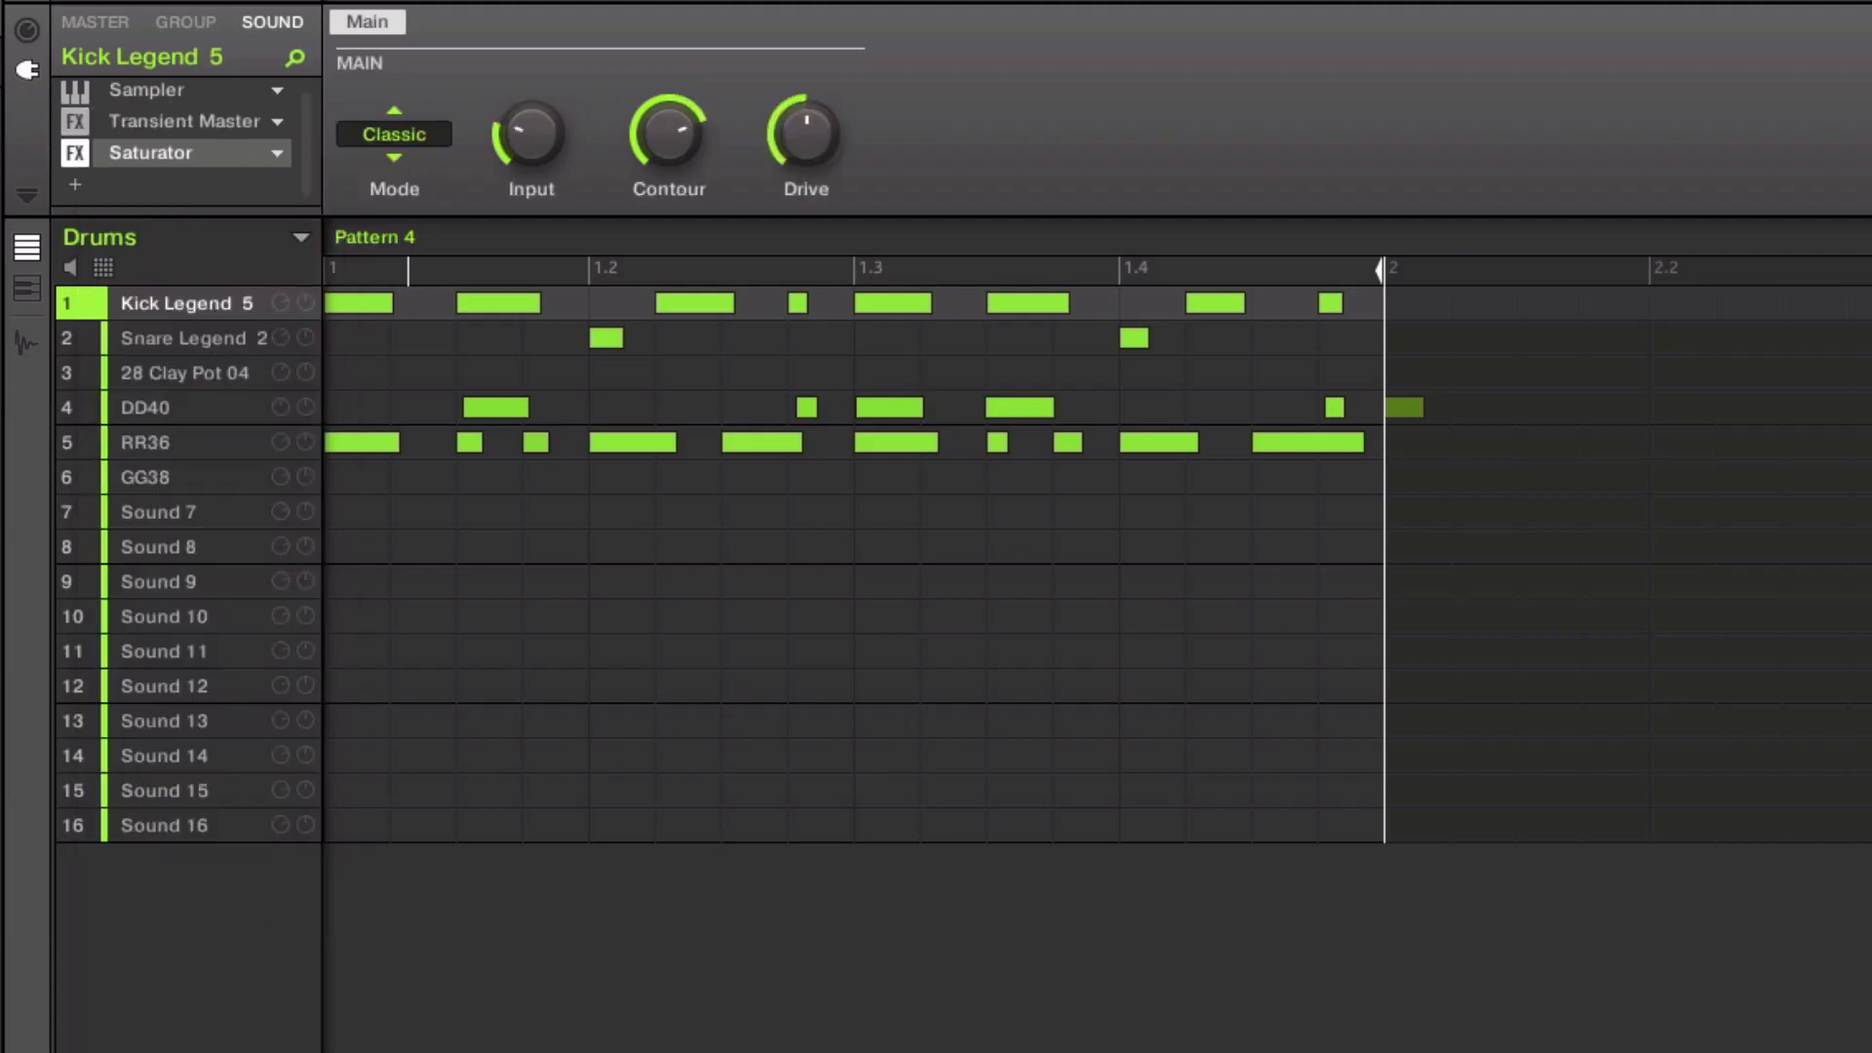
pyautogui.click(271, 156)
pyautogui.click(302, 170)
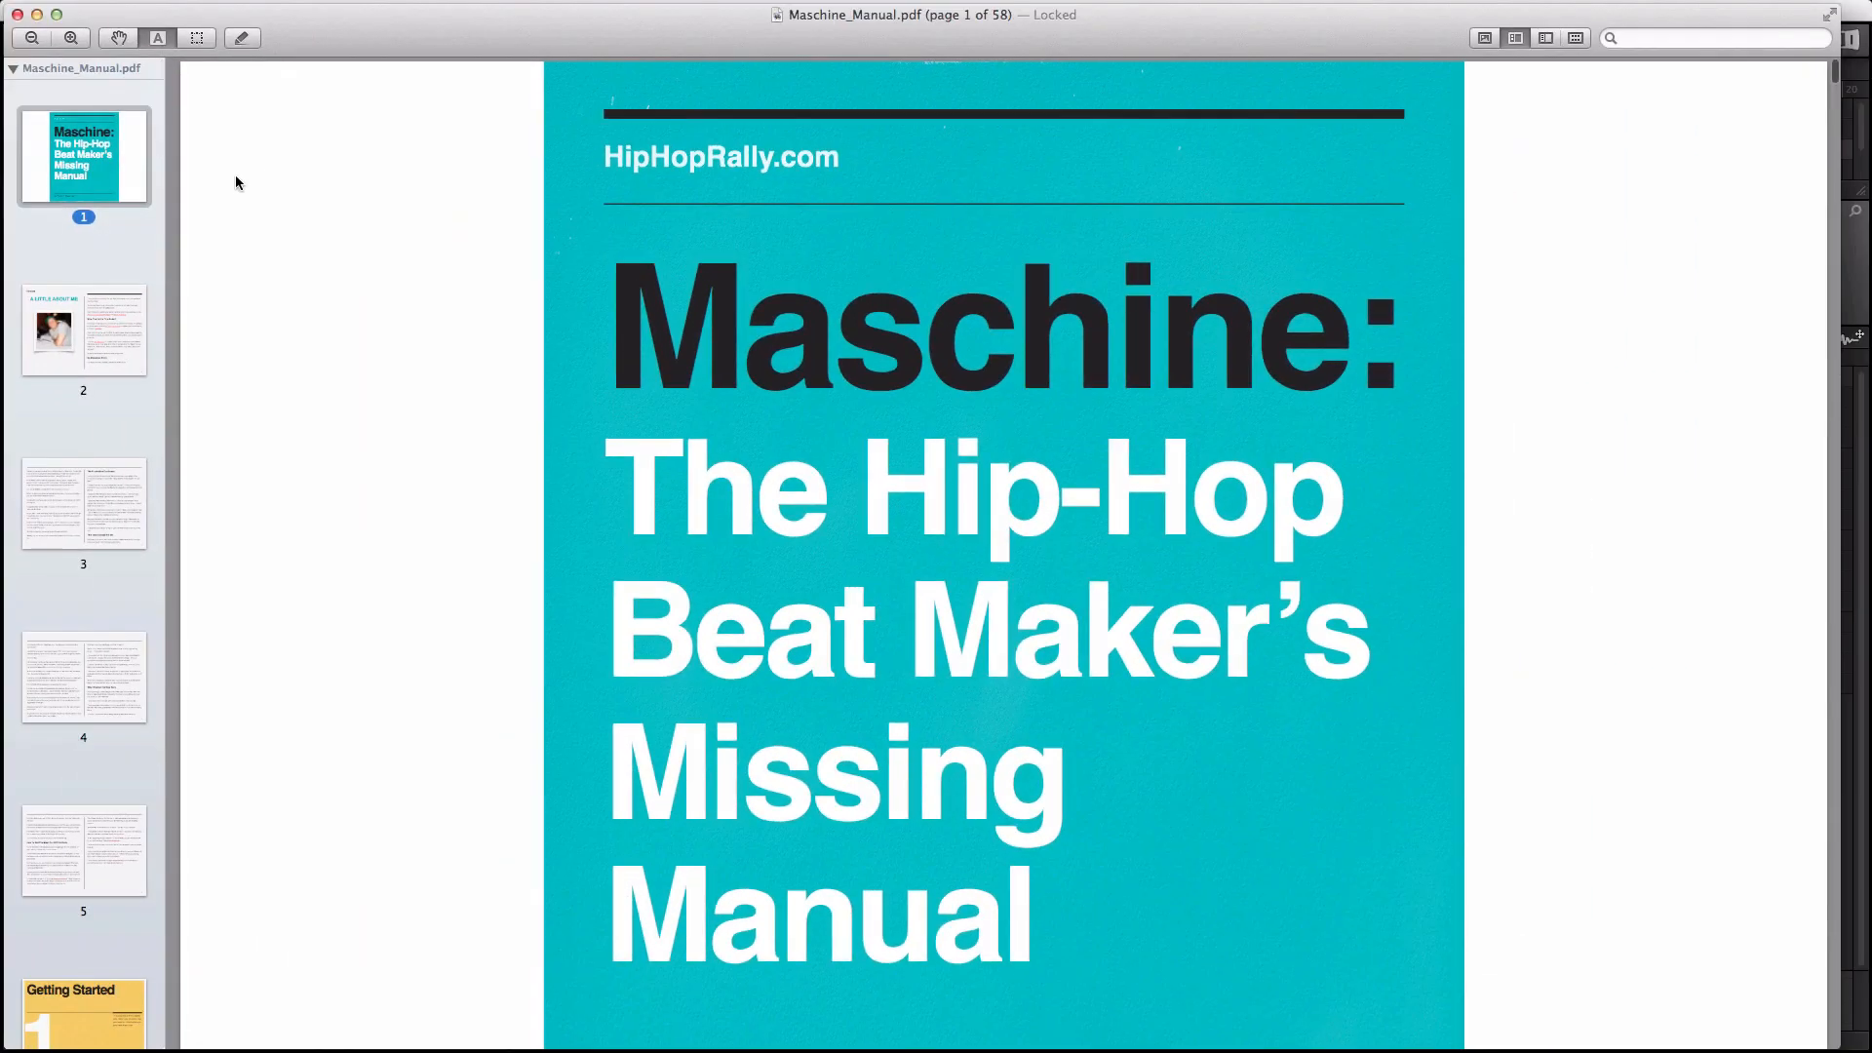
# Step: Jump to page 2 of Maschine_Manual.pdf and back to its cover page
pyautogui.scroll(-1, 446, 144)
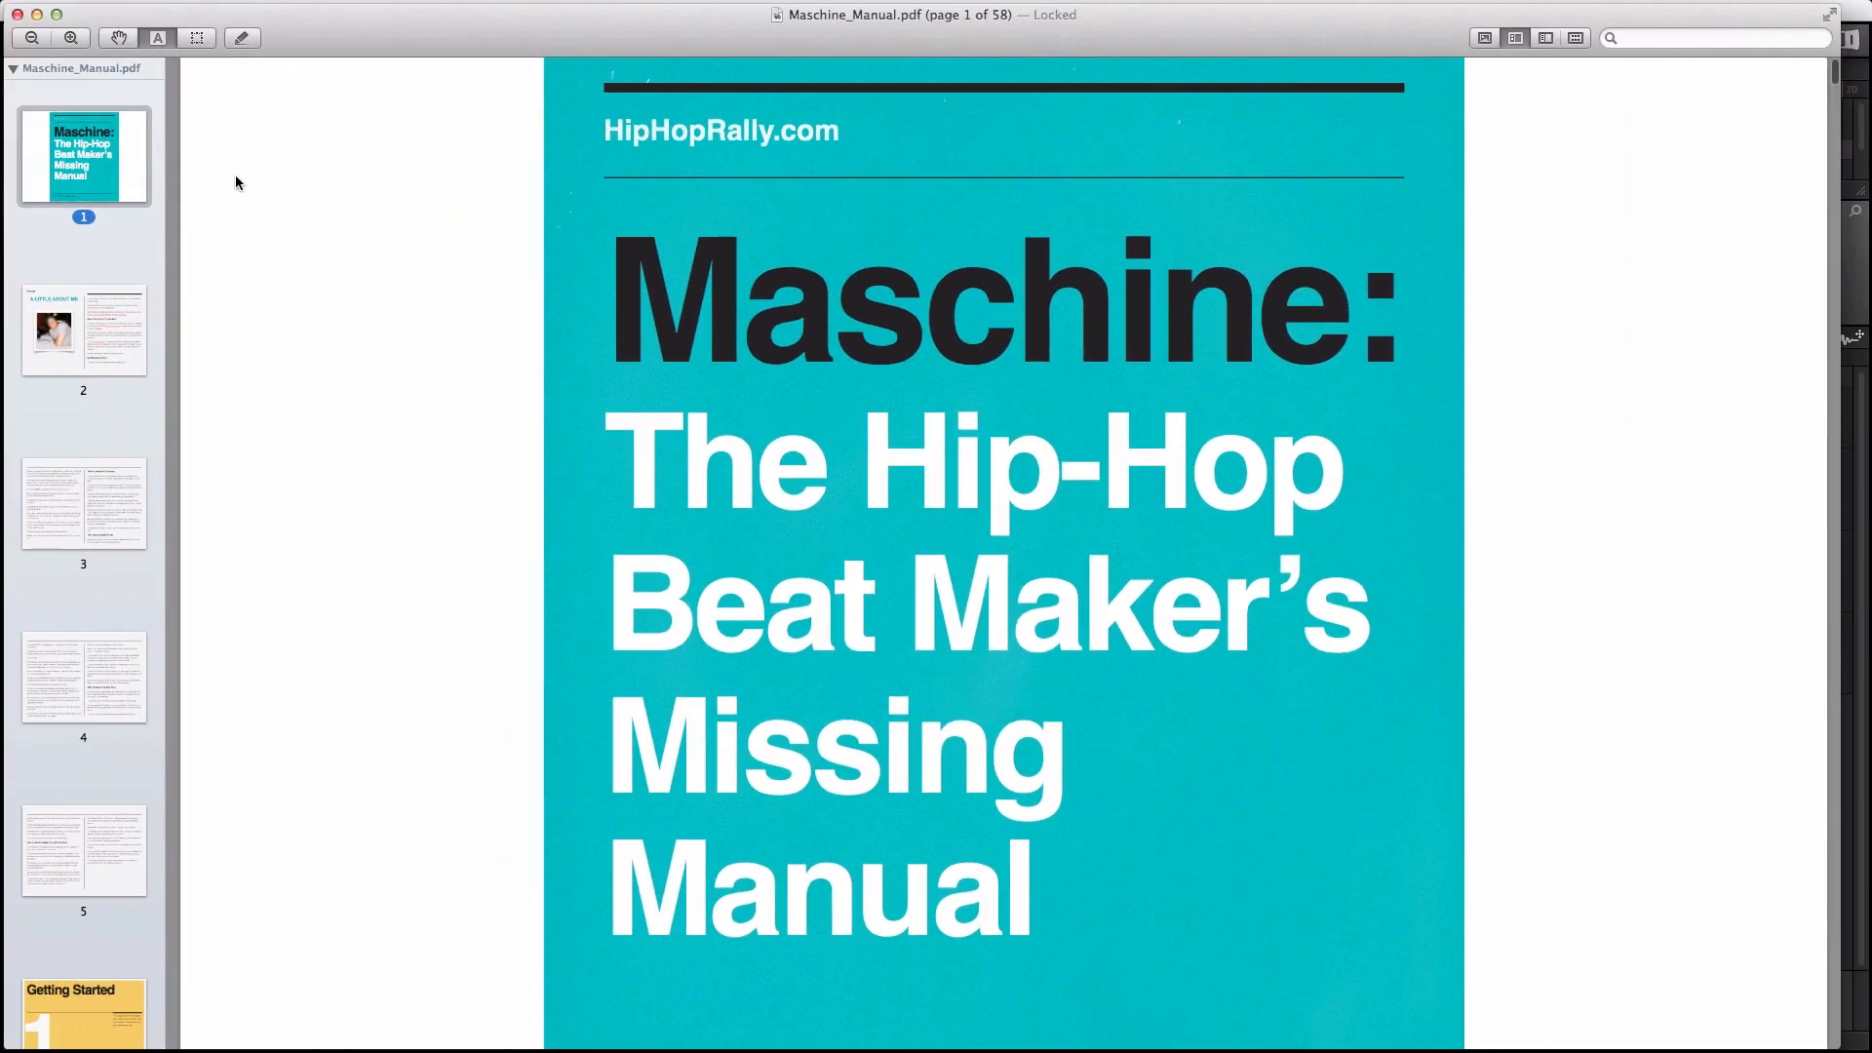
pyautogui.scroll(-3, 236, 181)
pyautogui.scroll(3, 364, 230)
pyautogui.scroll(-8, 363, 230)
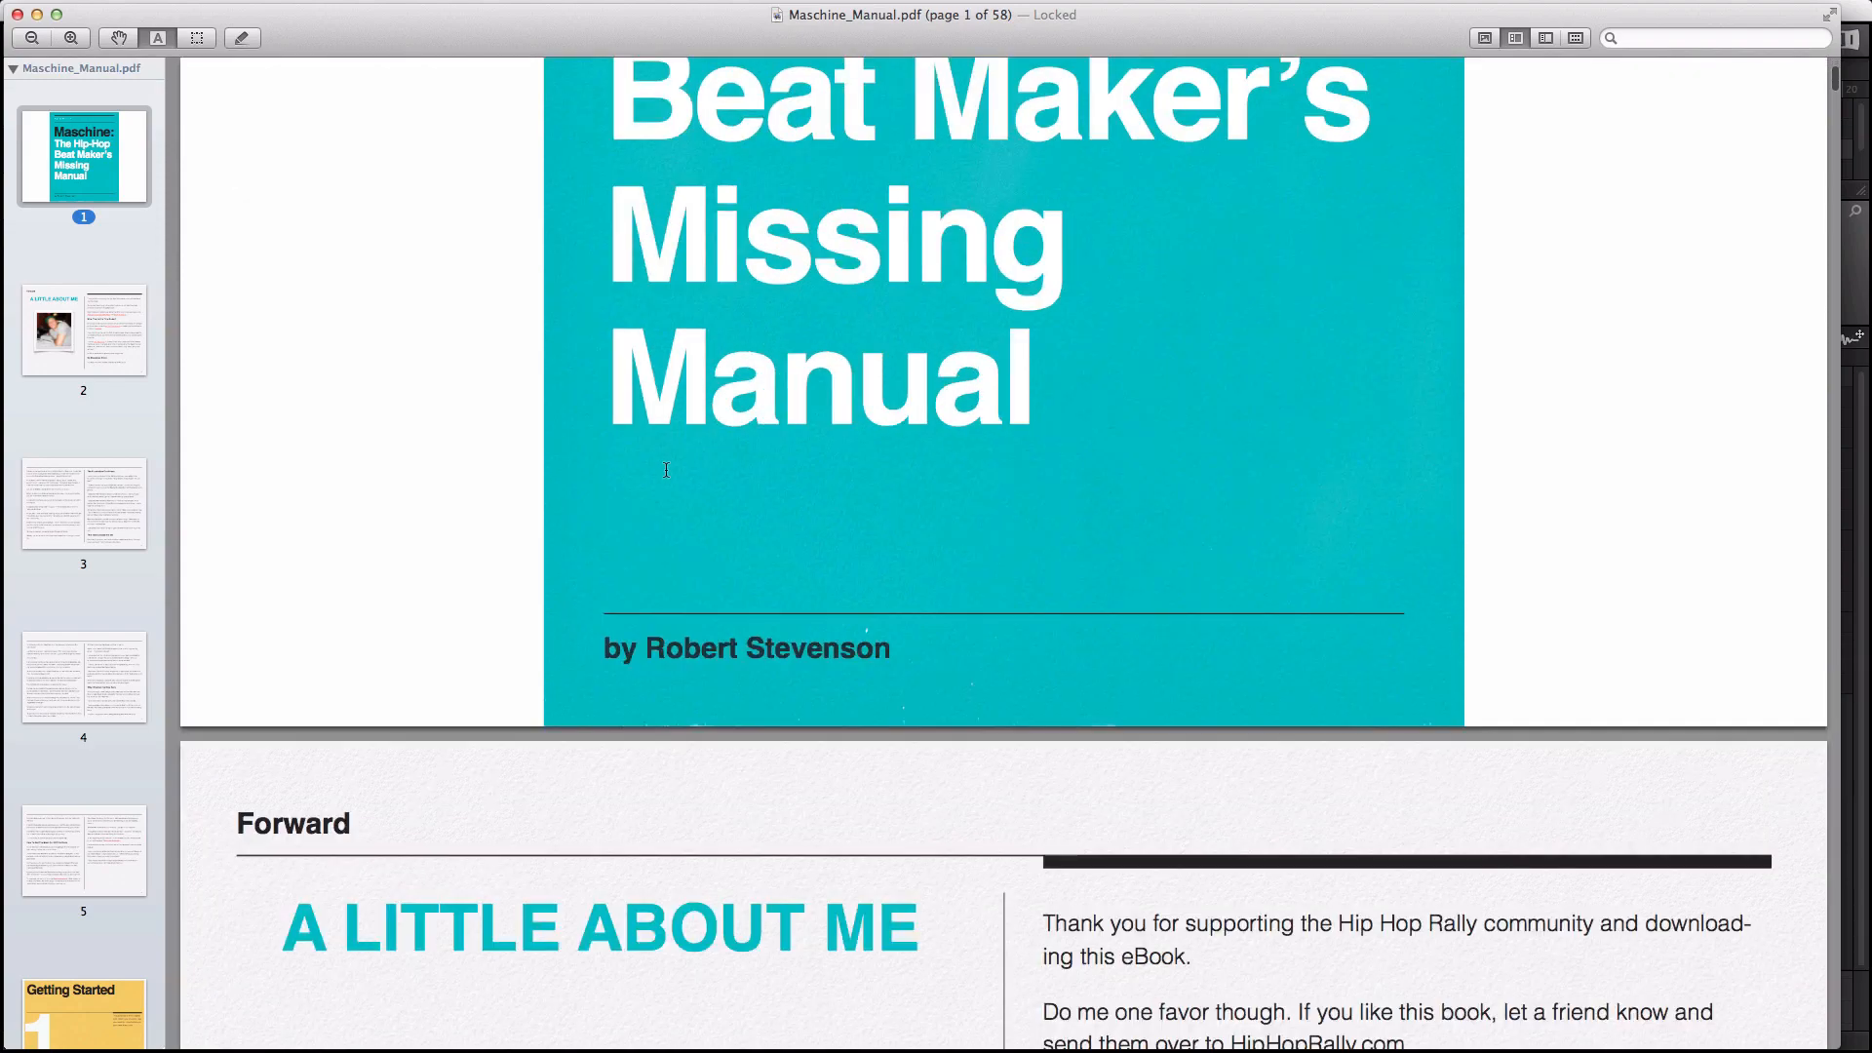
pyautogui.scroll(6, 666, 470)
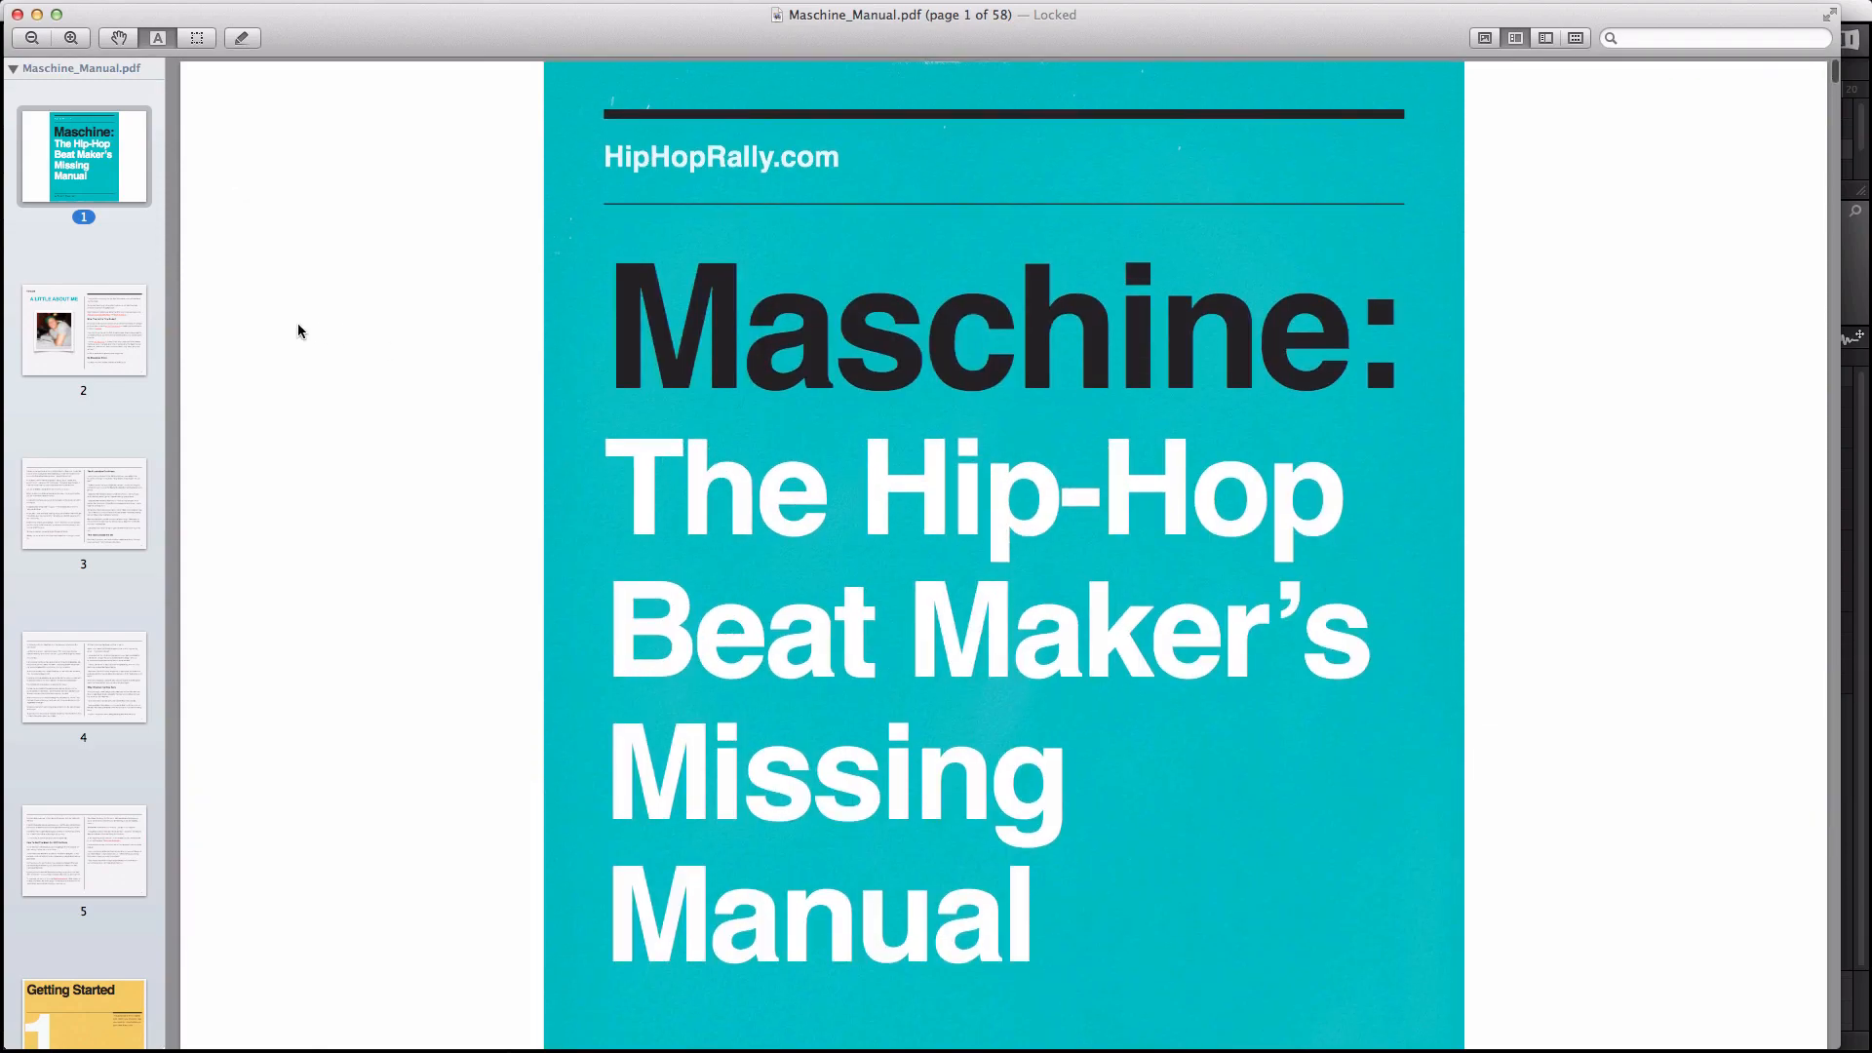
pyautogui.click(70, 330)
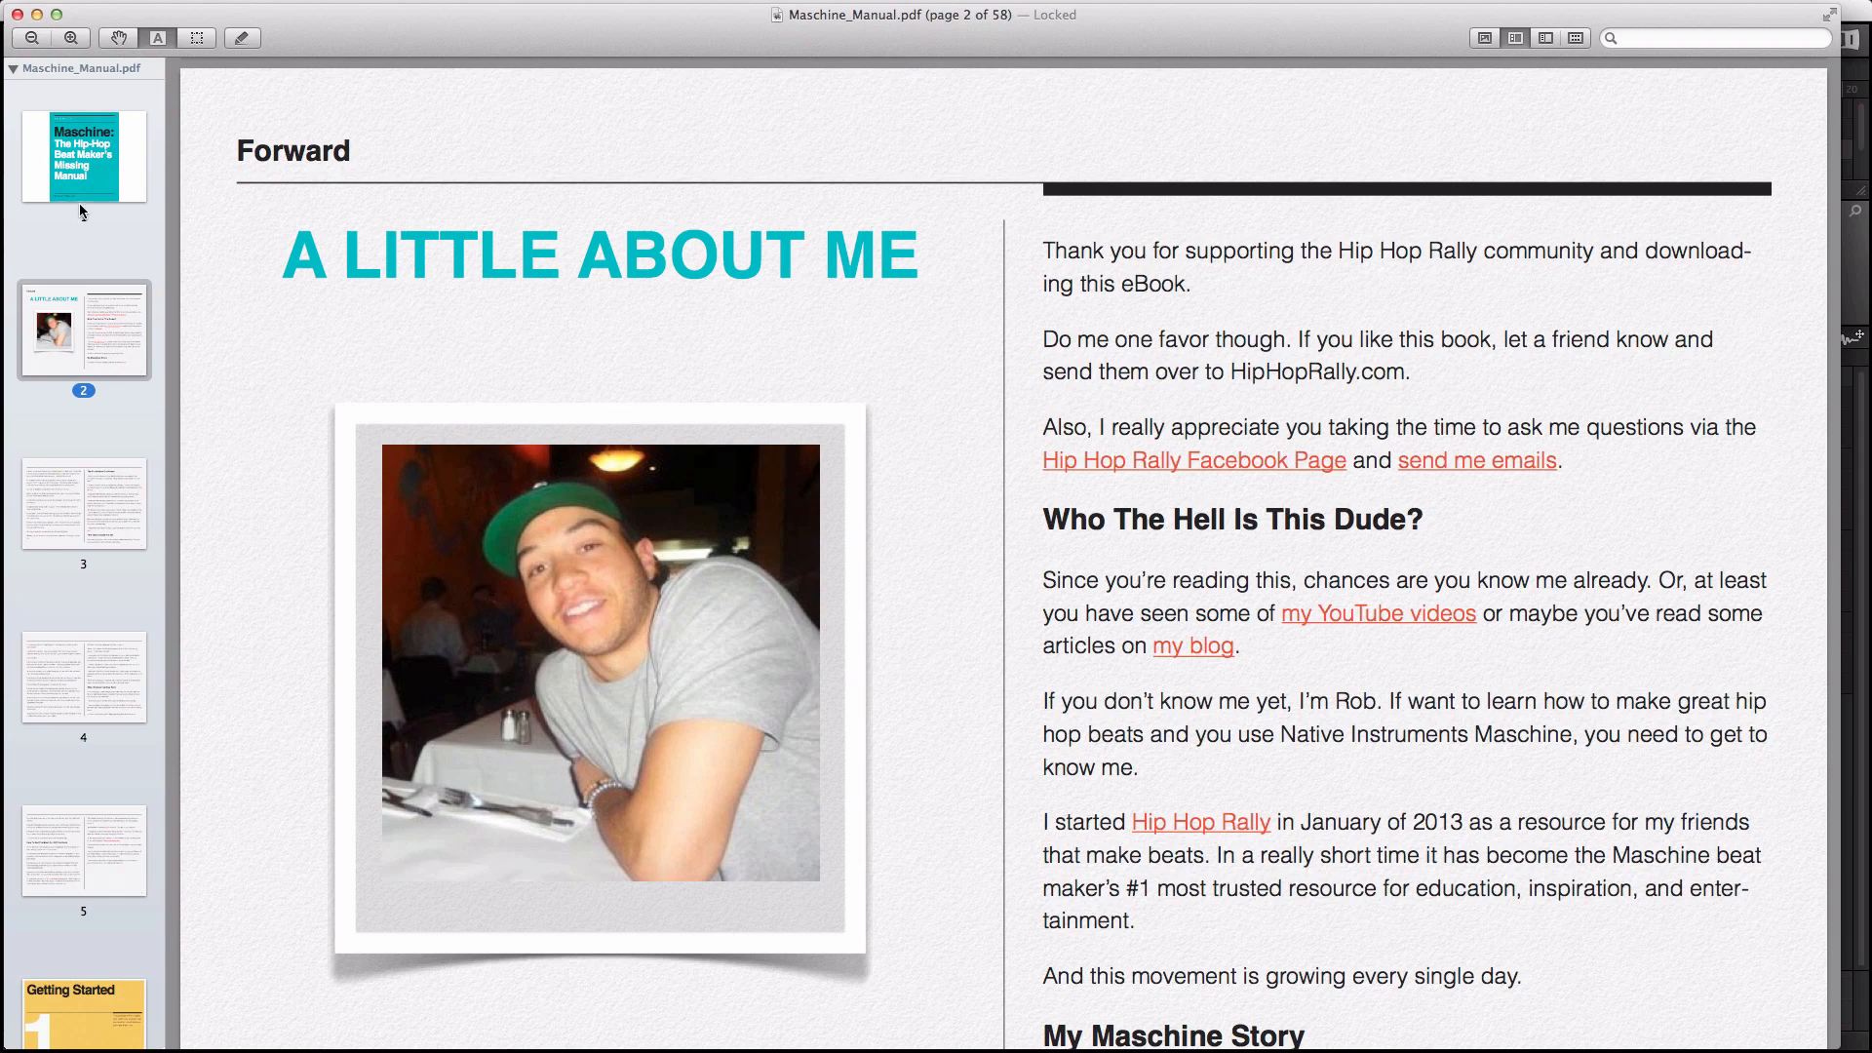
pyautogui.click(82, 151)
pyautogui.scroll(-5, 72, 491)
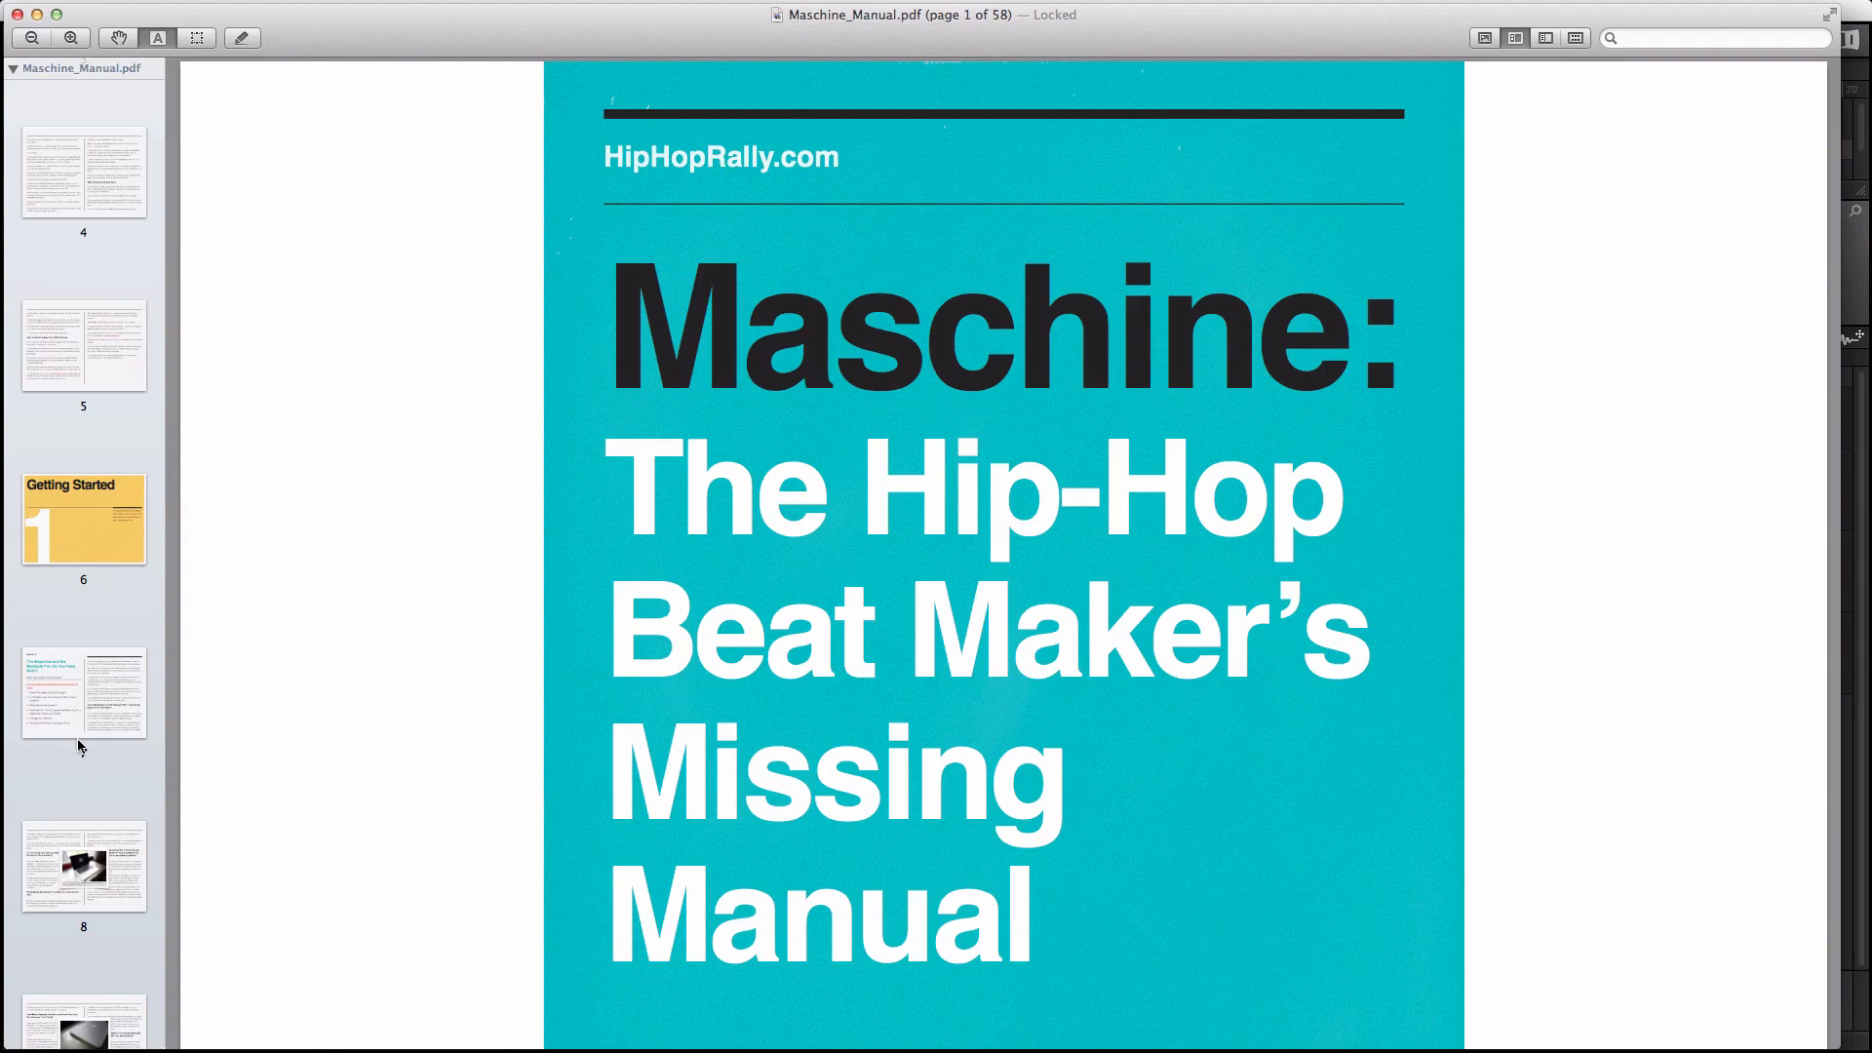
pyautogui.scroll(-5, 80, 775)
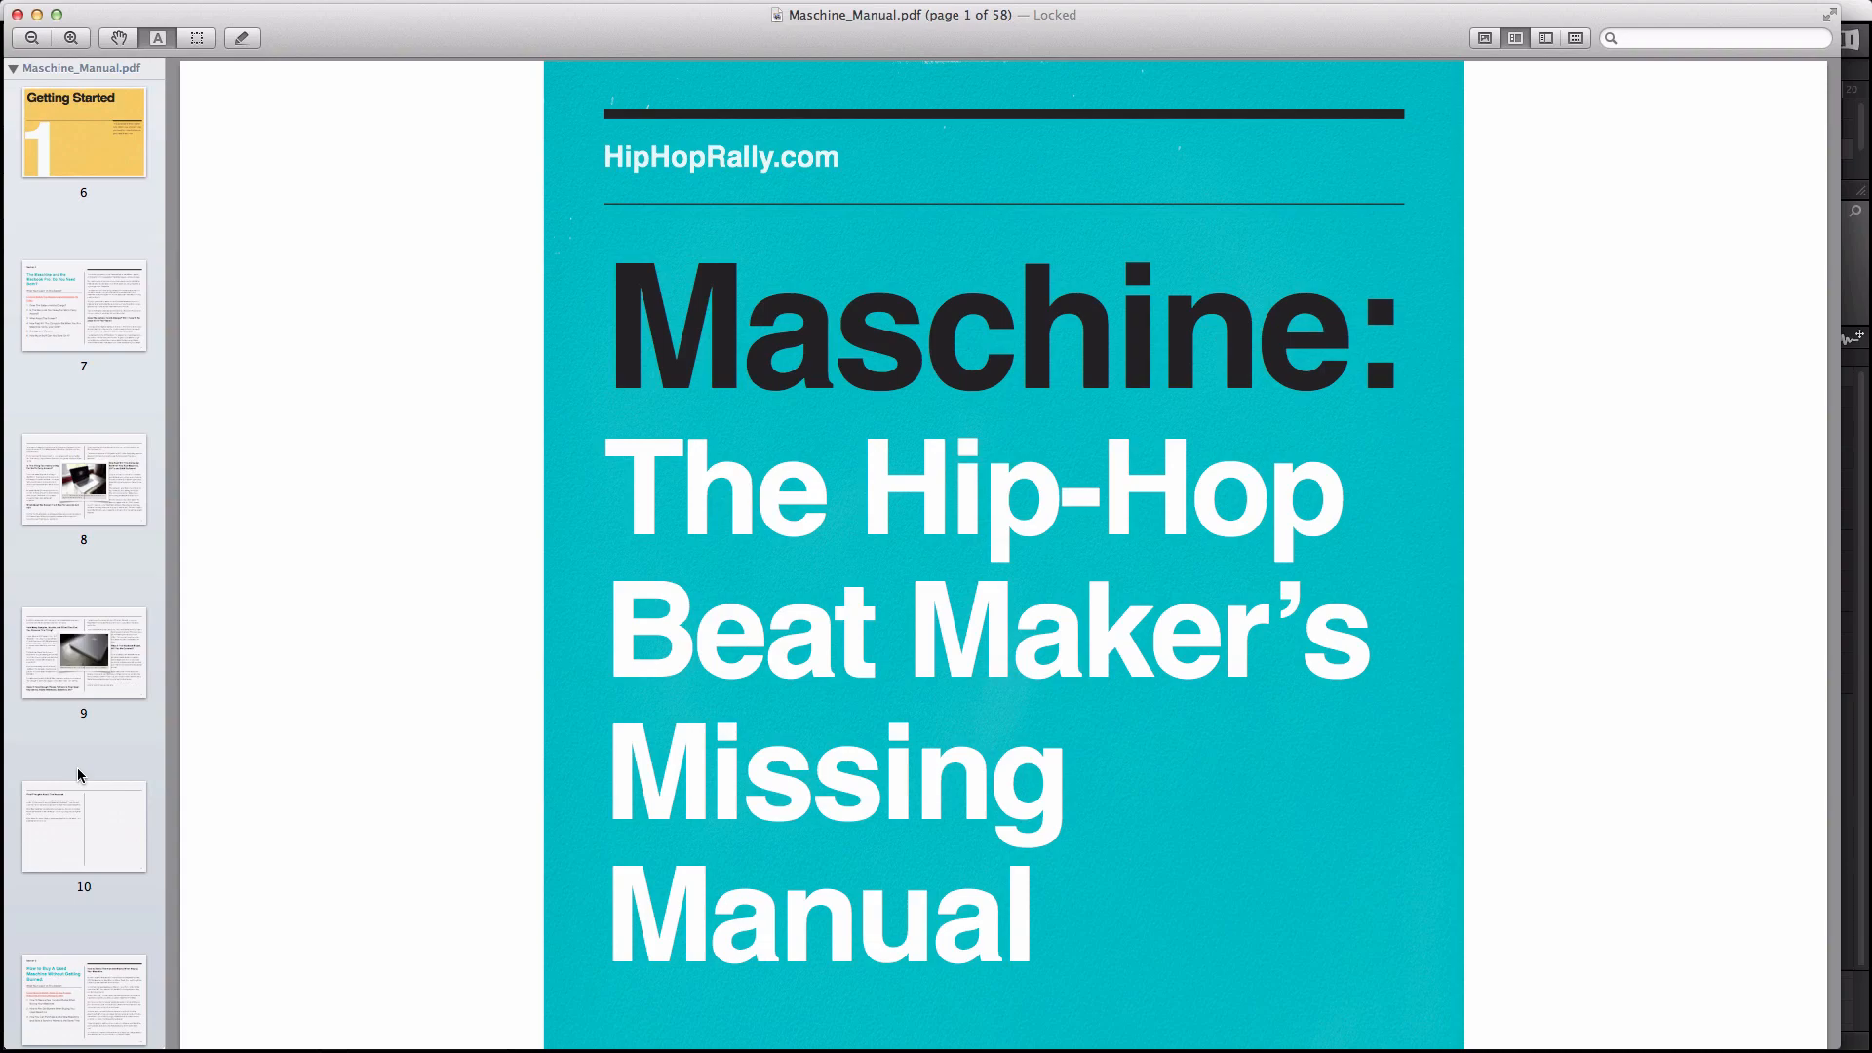
# Step: Jump through manual pages 9, 12 and 11 on the MacBook and buying used
pyautogui.click(60, 676)
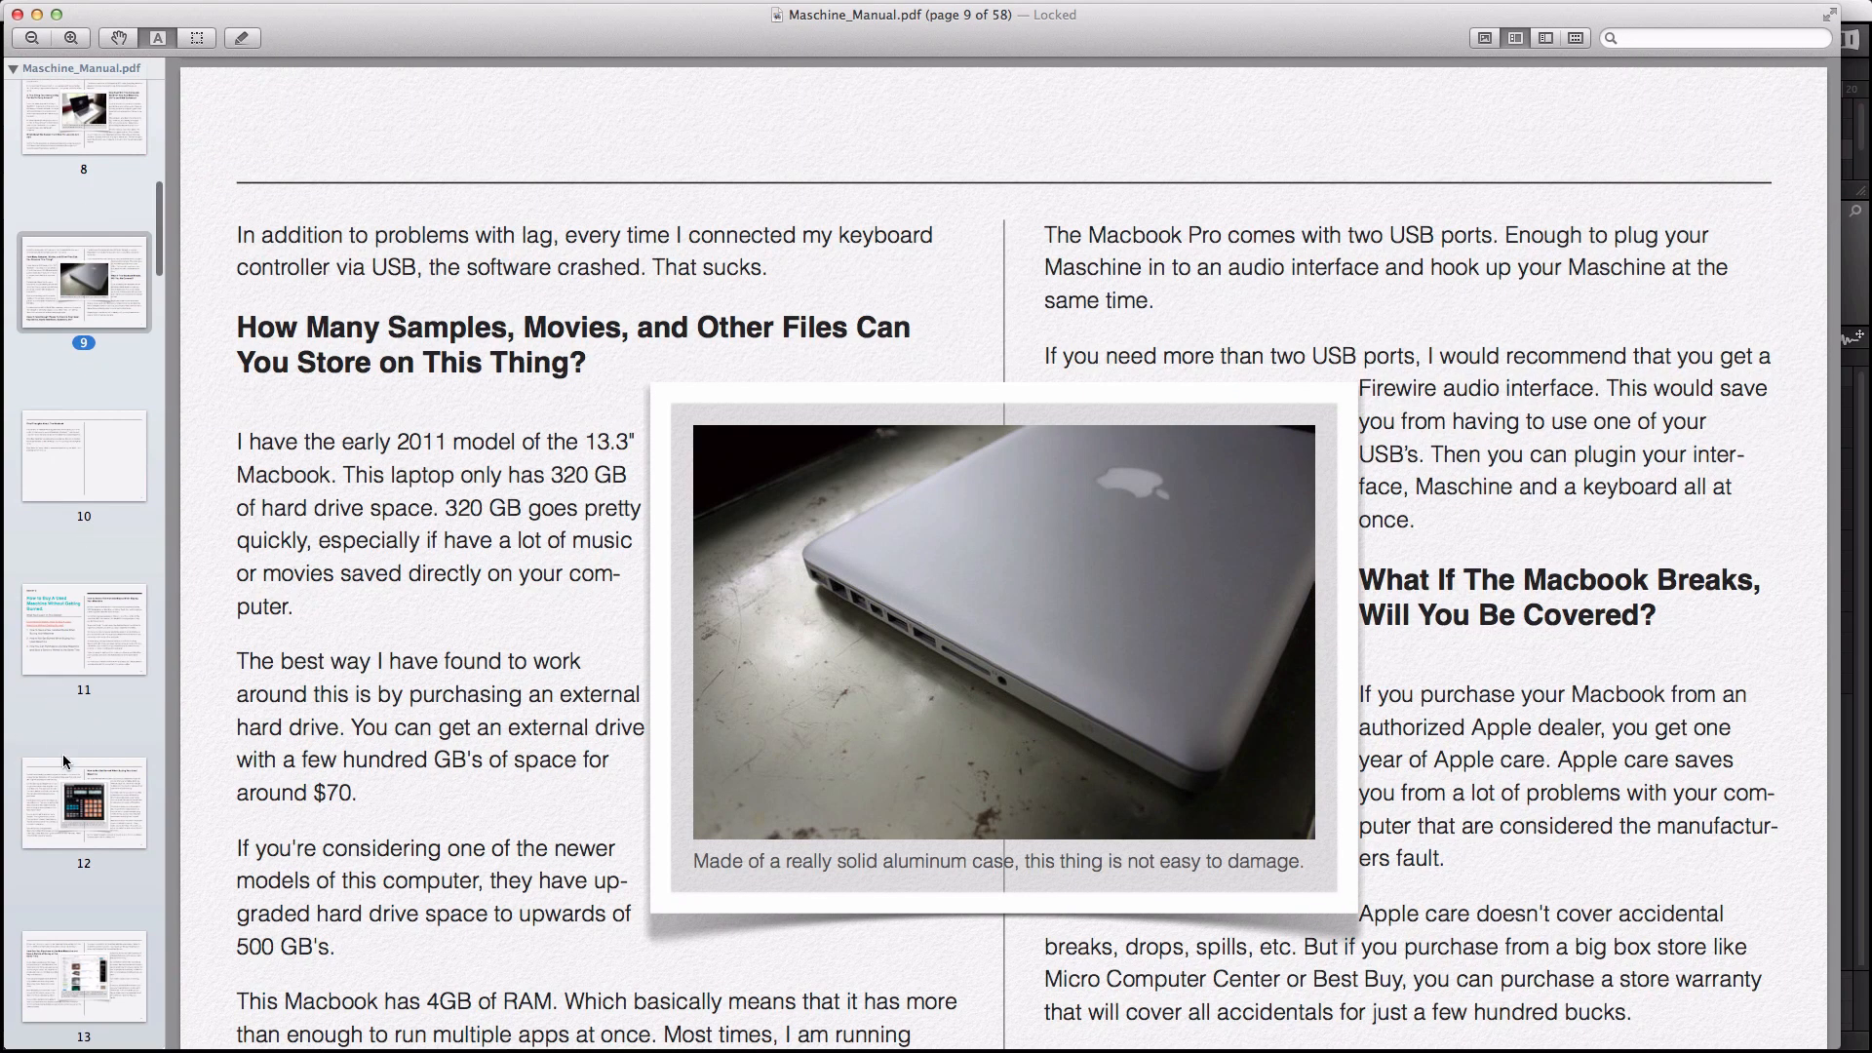
pyautogui.click(69, 790)
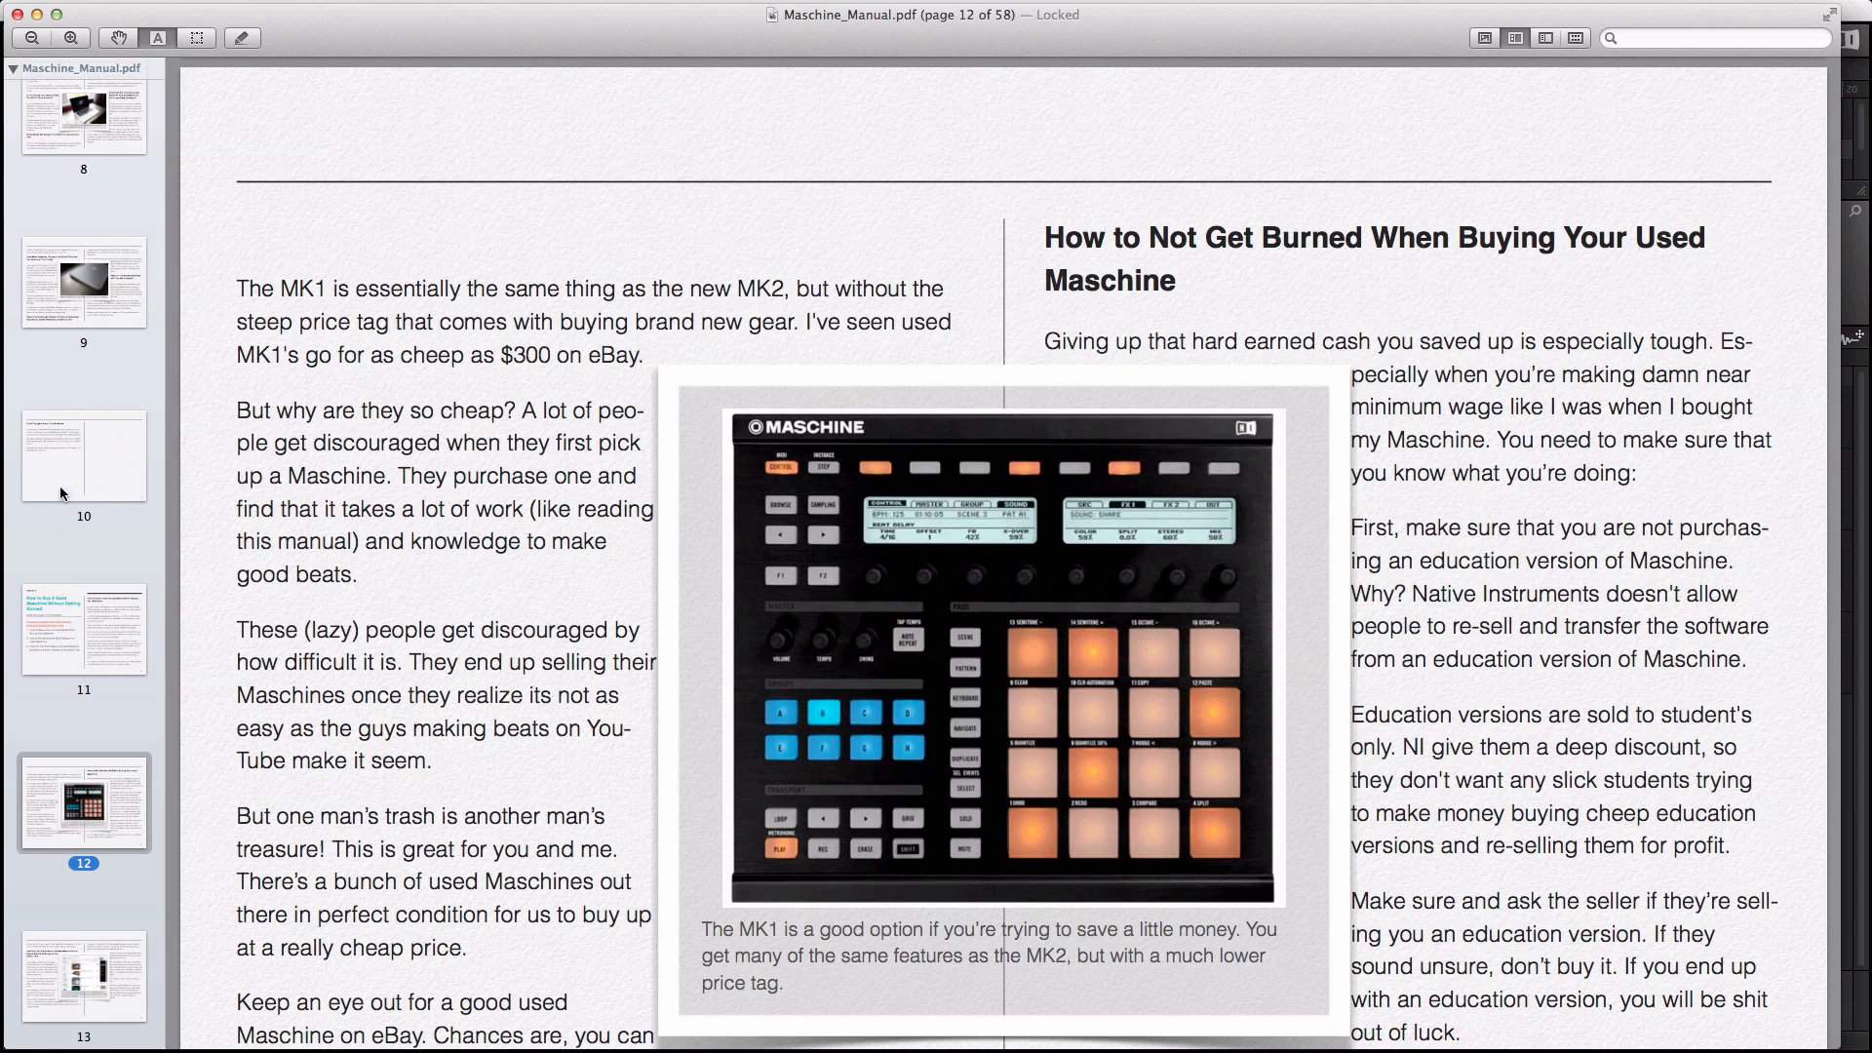
pyautogui.scroll(5, 61, 485)
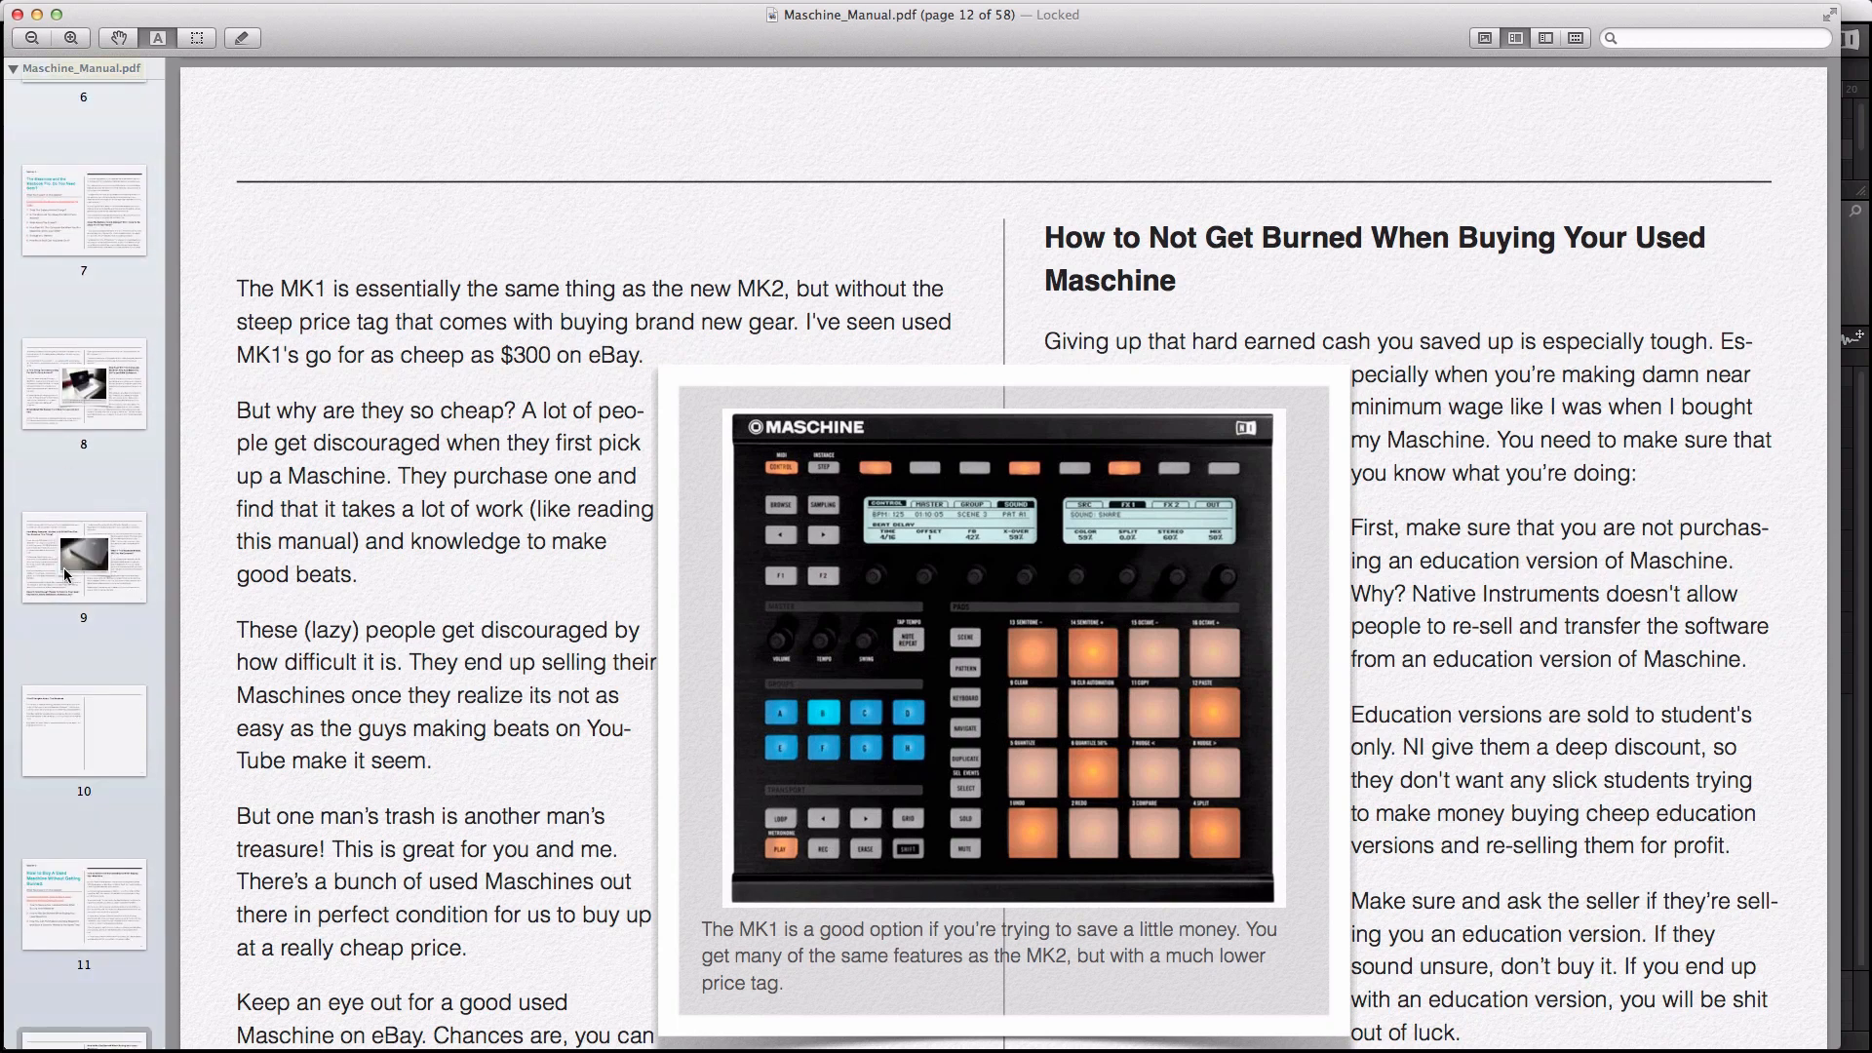
pyautogui.scroll(-5, 64, 618)
pyautogui.click(64, 626)
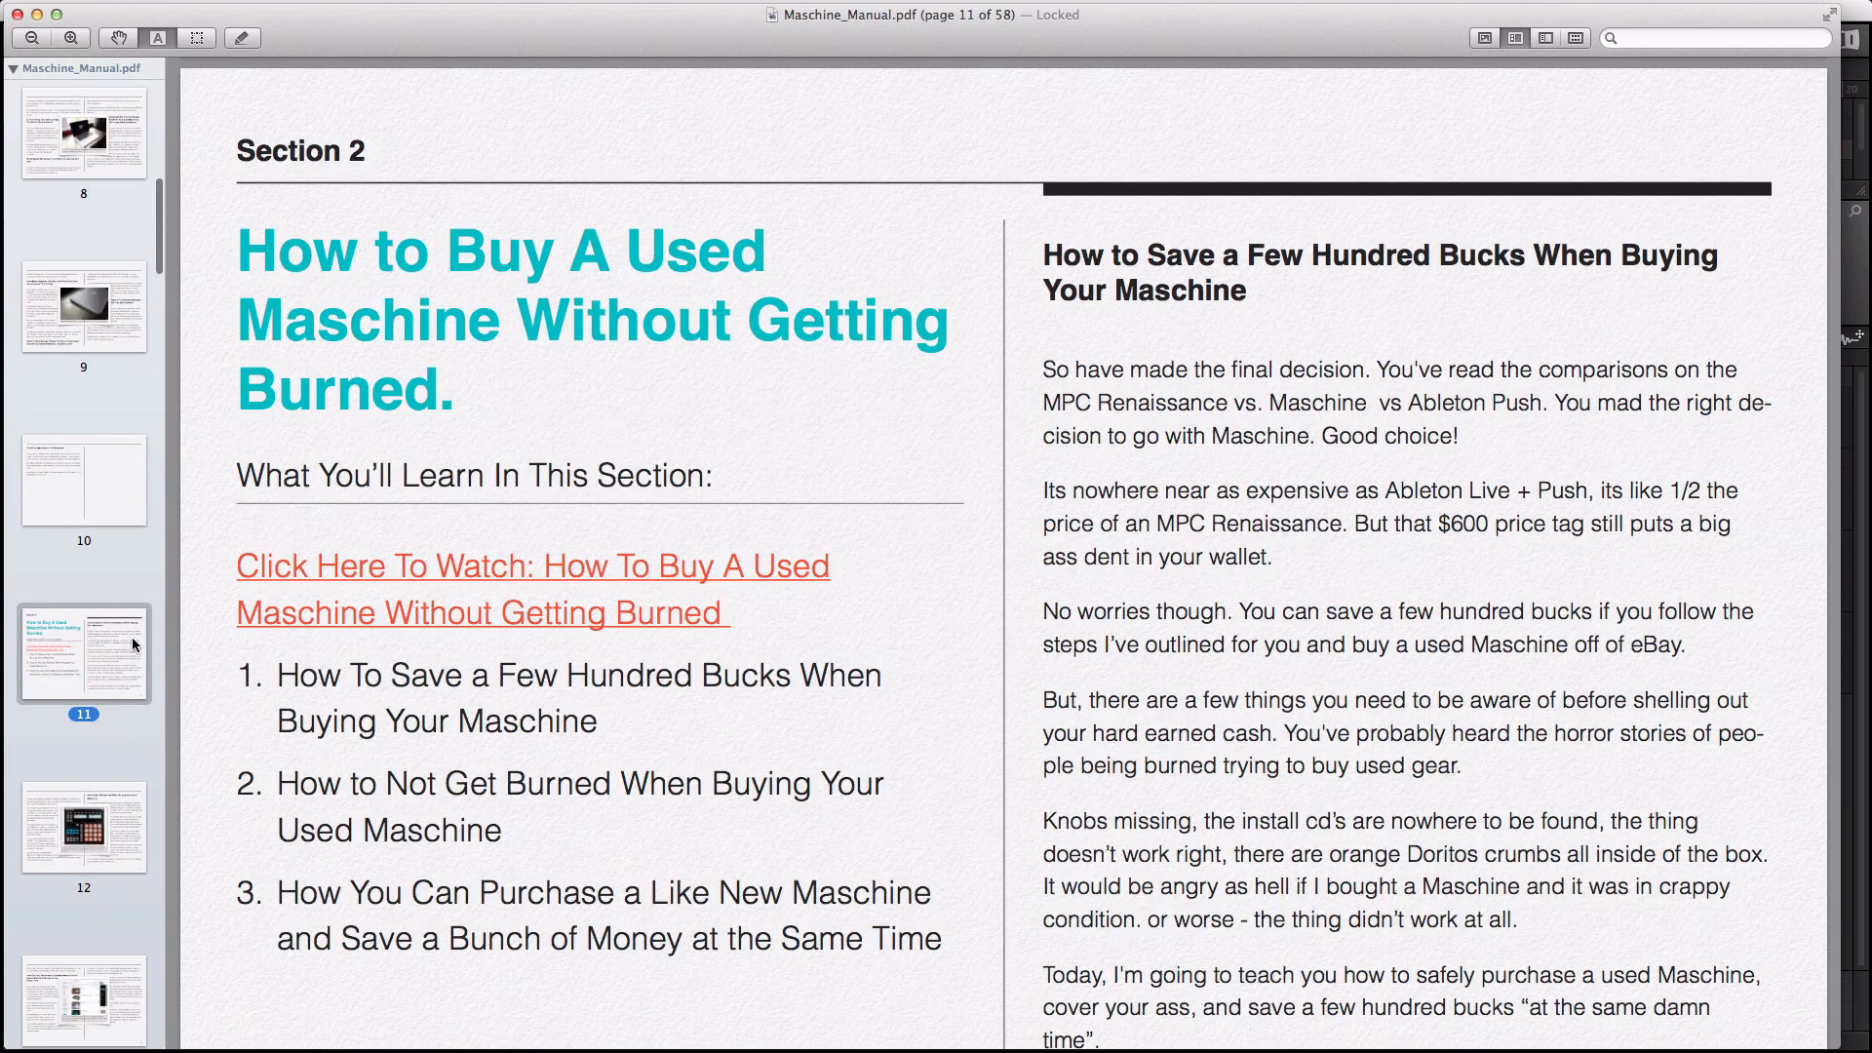
pyautogui.scroll(-6, 61, 769)
# Step: Continue through pages 14, 16, 17 and 18 to the Sampling chapter on page 21
pyautogui.click(66, 809)
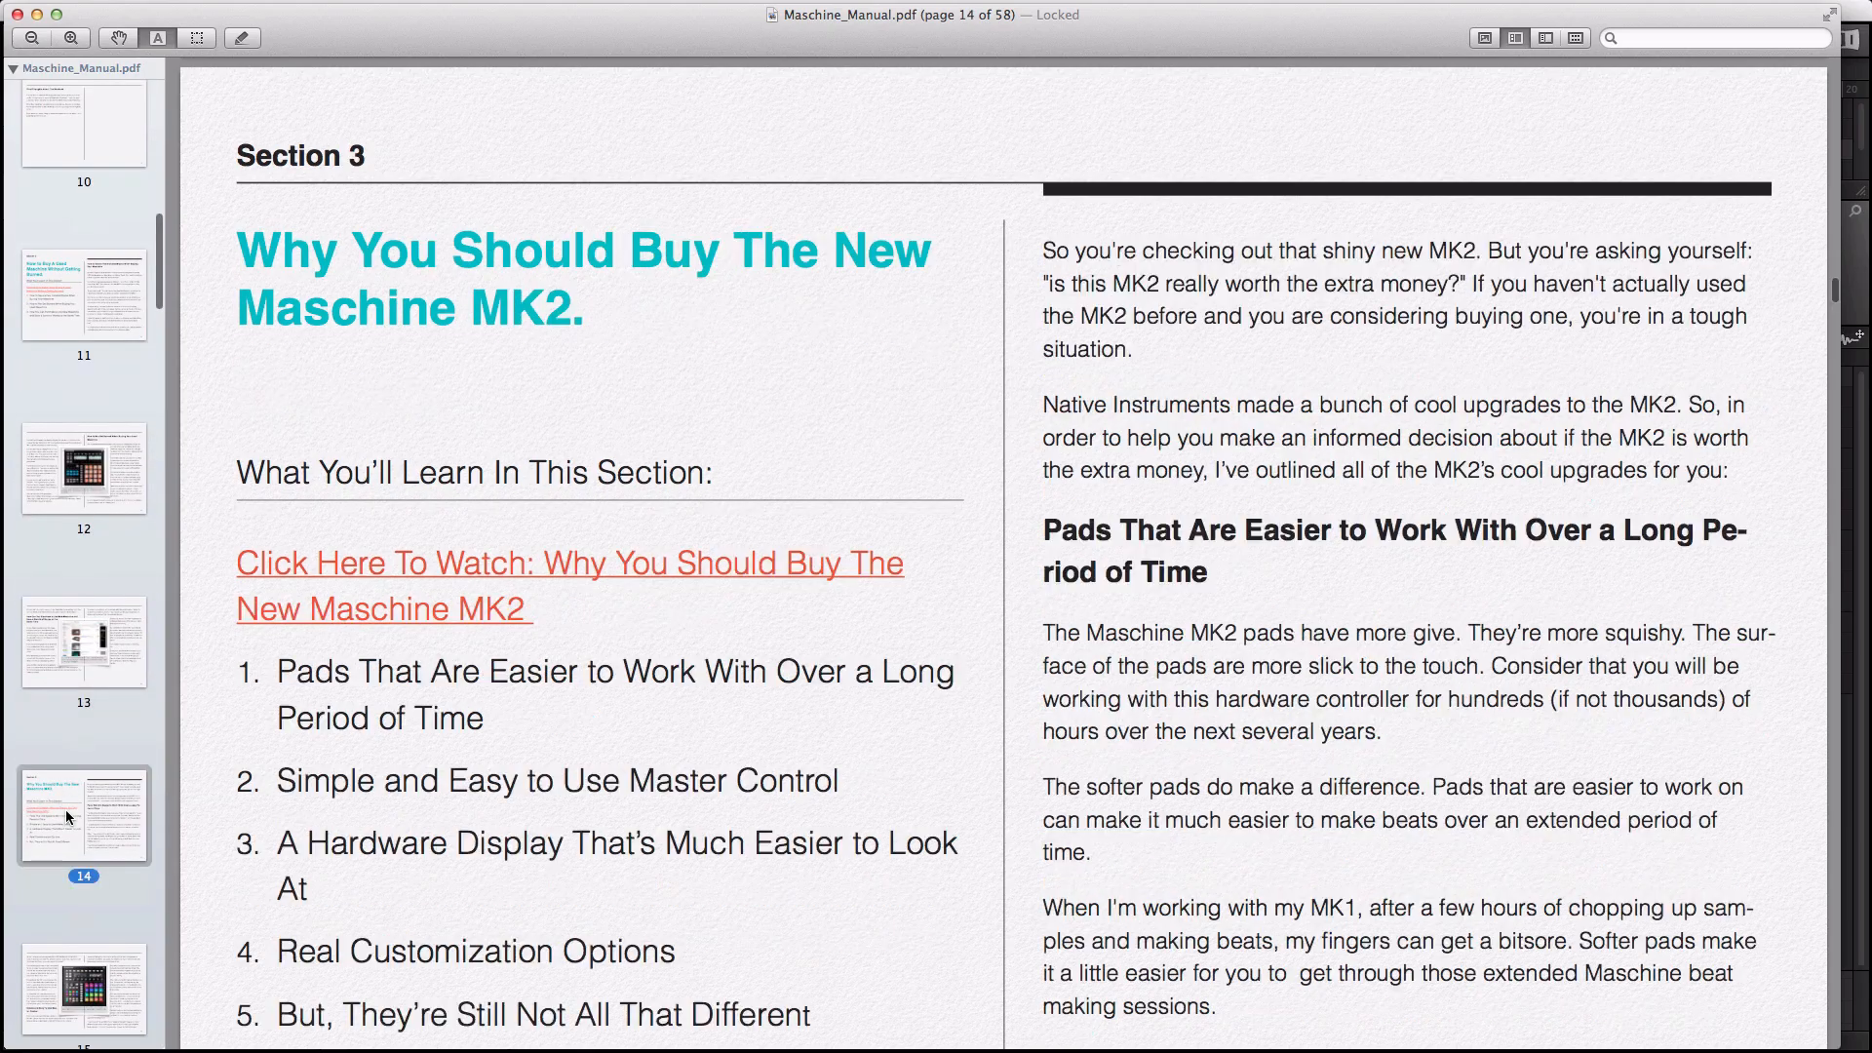
pyautogui.scroll(-5, 66, 810)
pyautogui.click(66, 809)
pyautogui.scroll(-4, 67, 809)
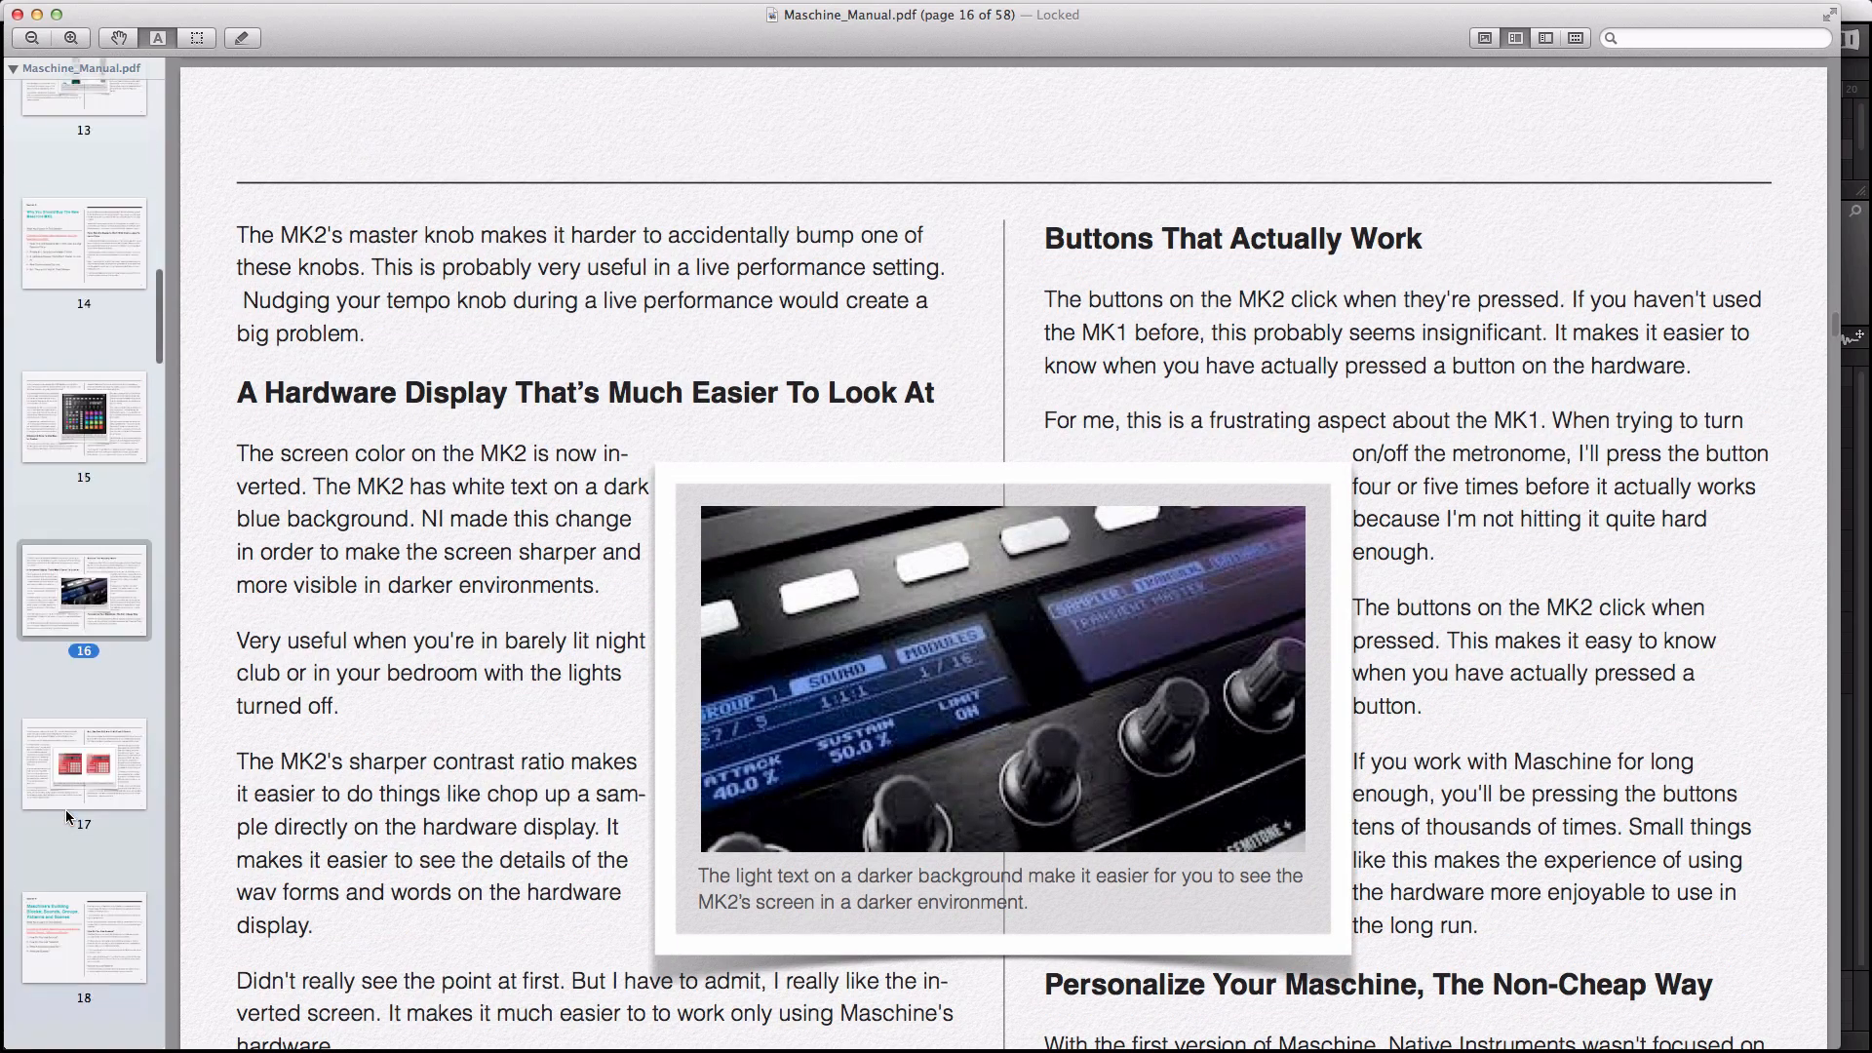
pyautogui.click(66, 809)
pyautogui.click(78, 904)
pyautogui.scroll(-2, 78, 905)
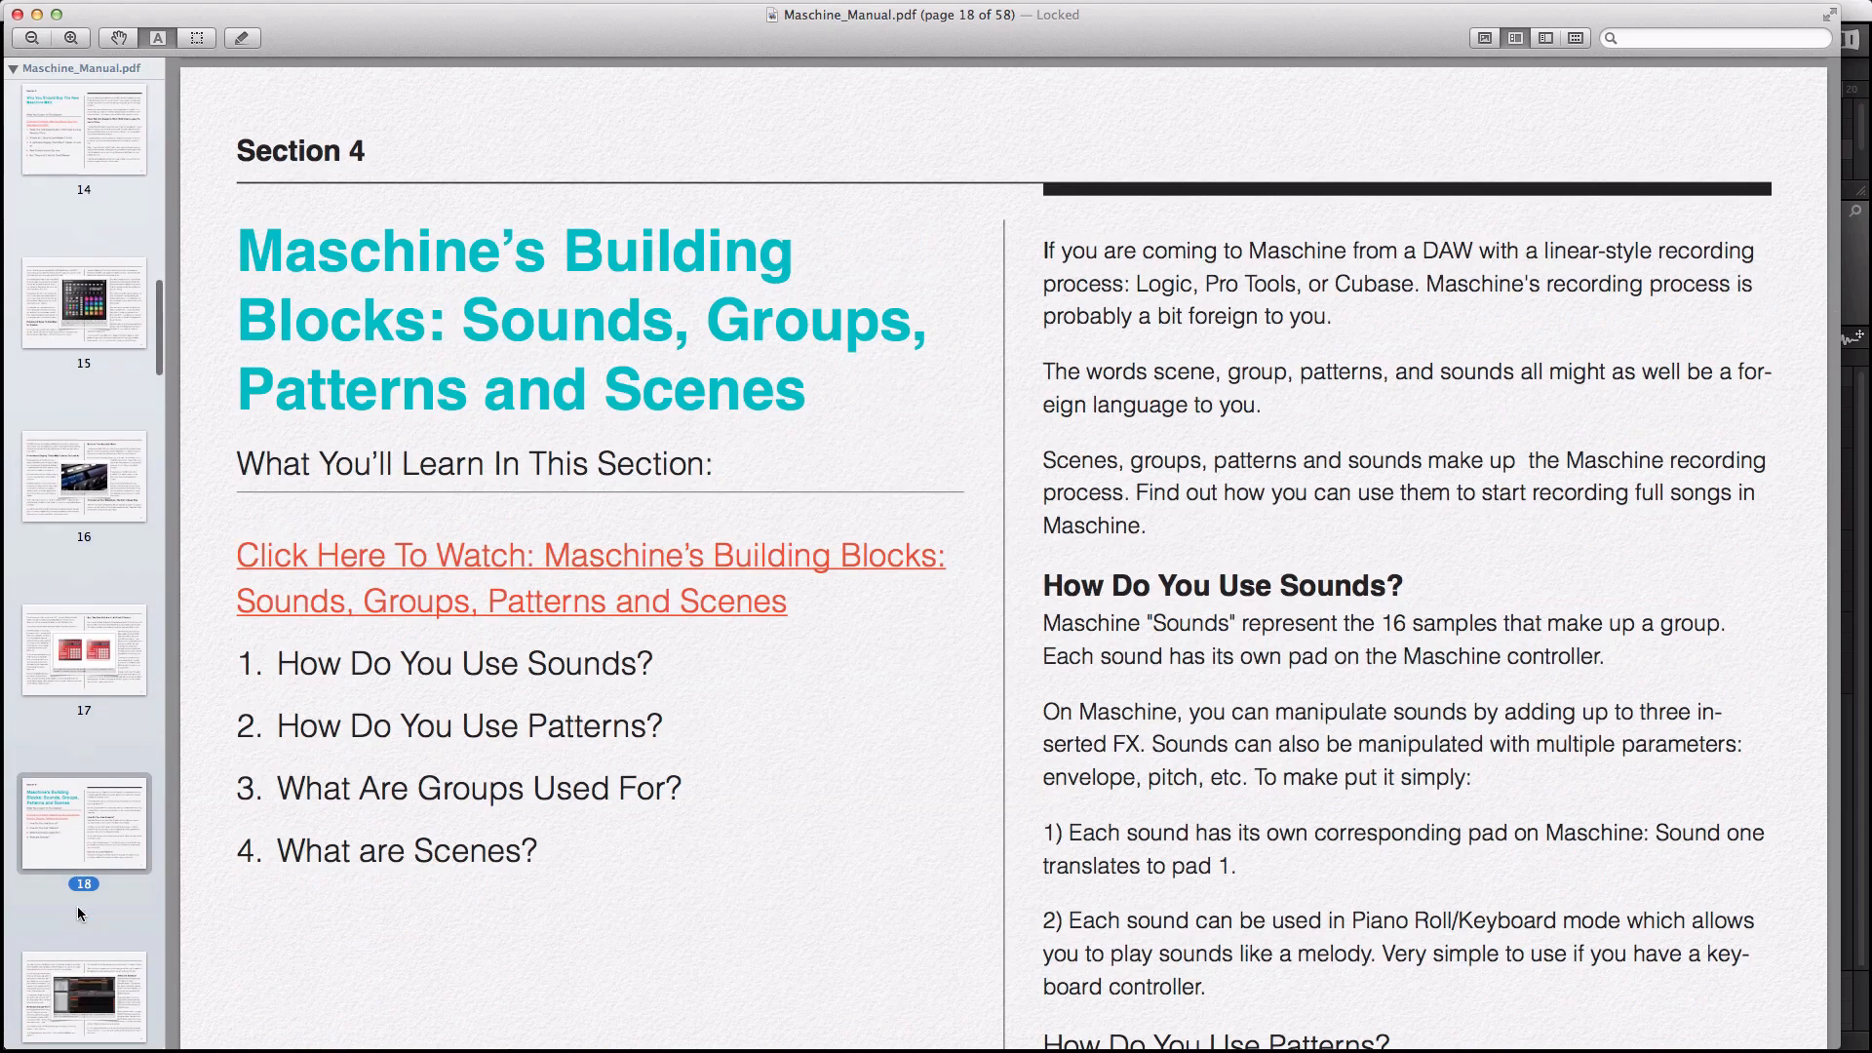
pyautogui.scroll(-8, 78, 904)
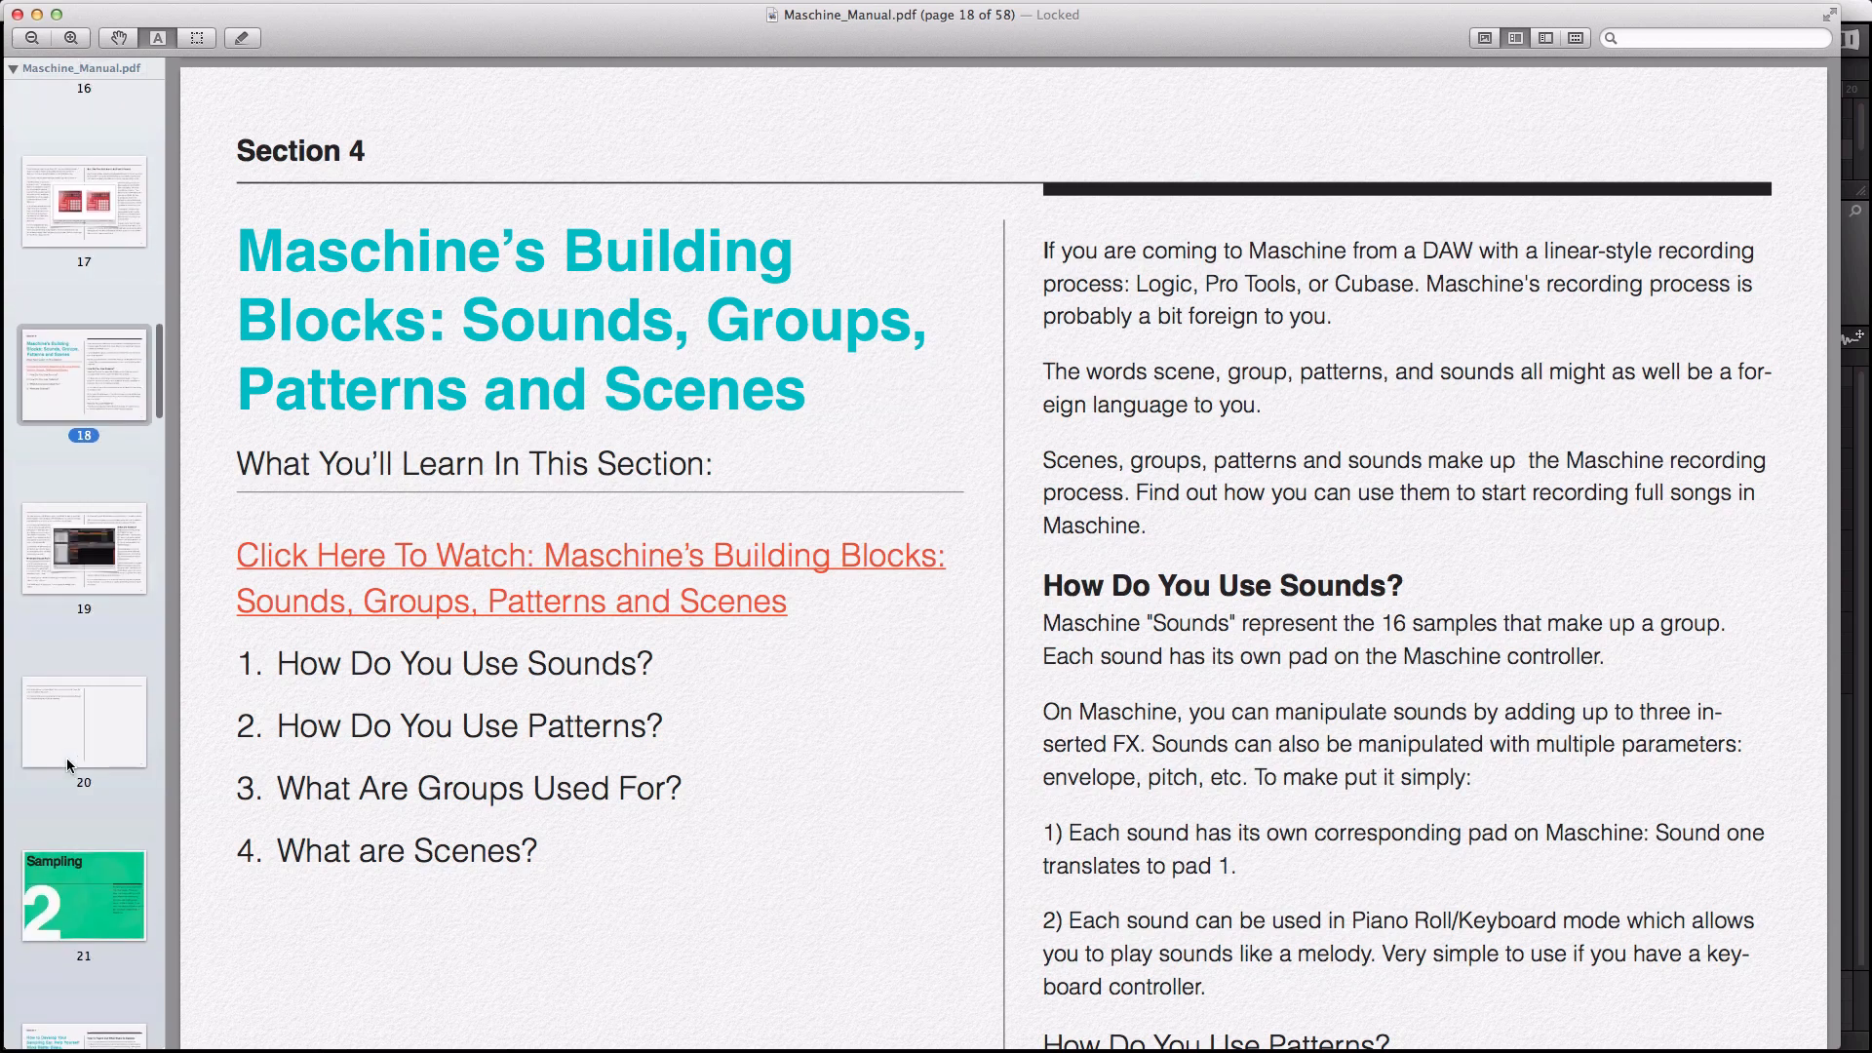
pyautogui.scroll(2, 67, 758)
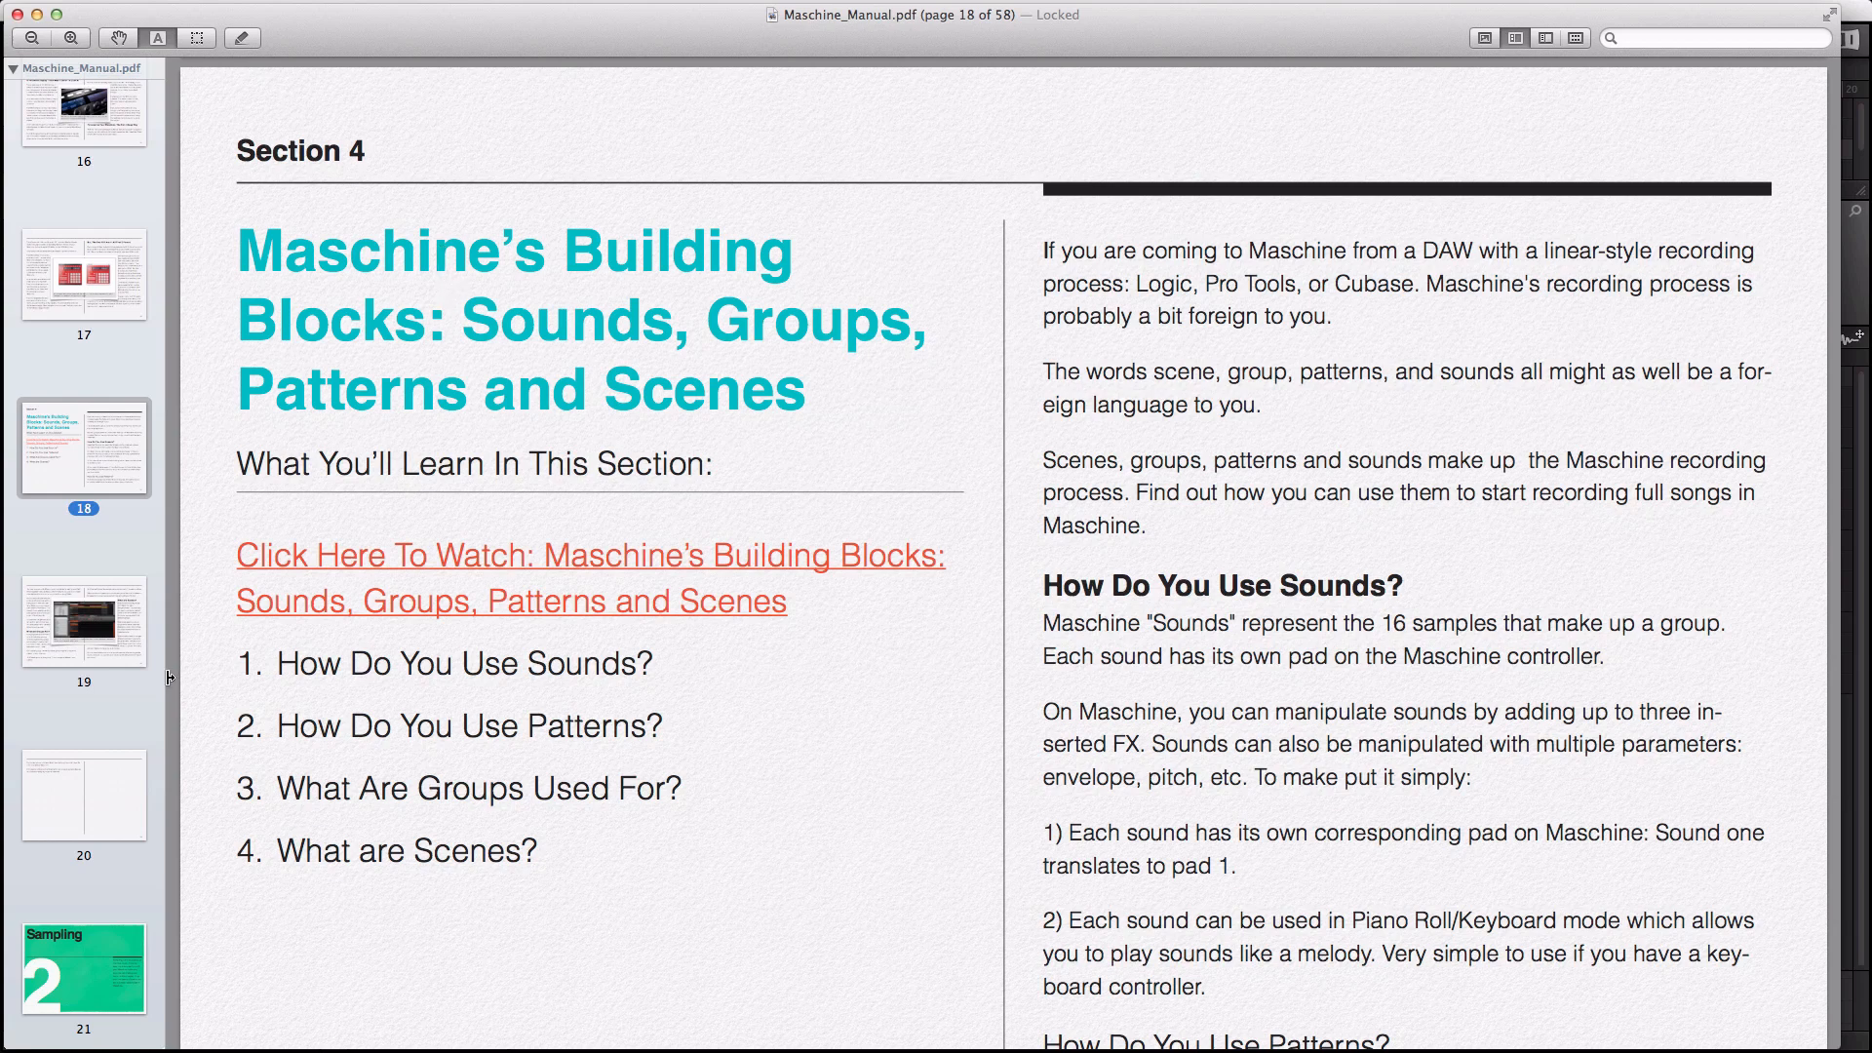
pyautogui.scroll(-10, 176, 677)
pyautogui.click(84, 788)
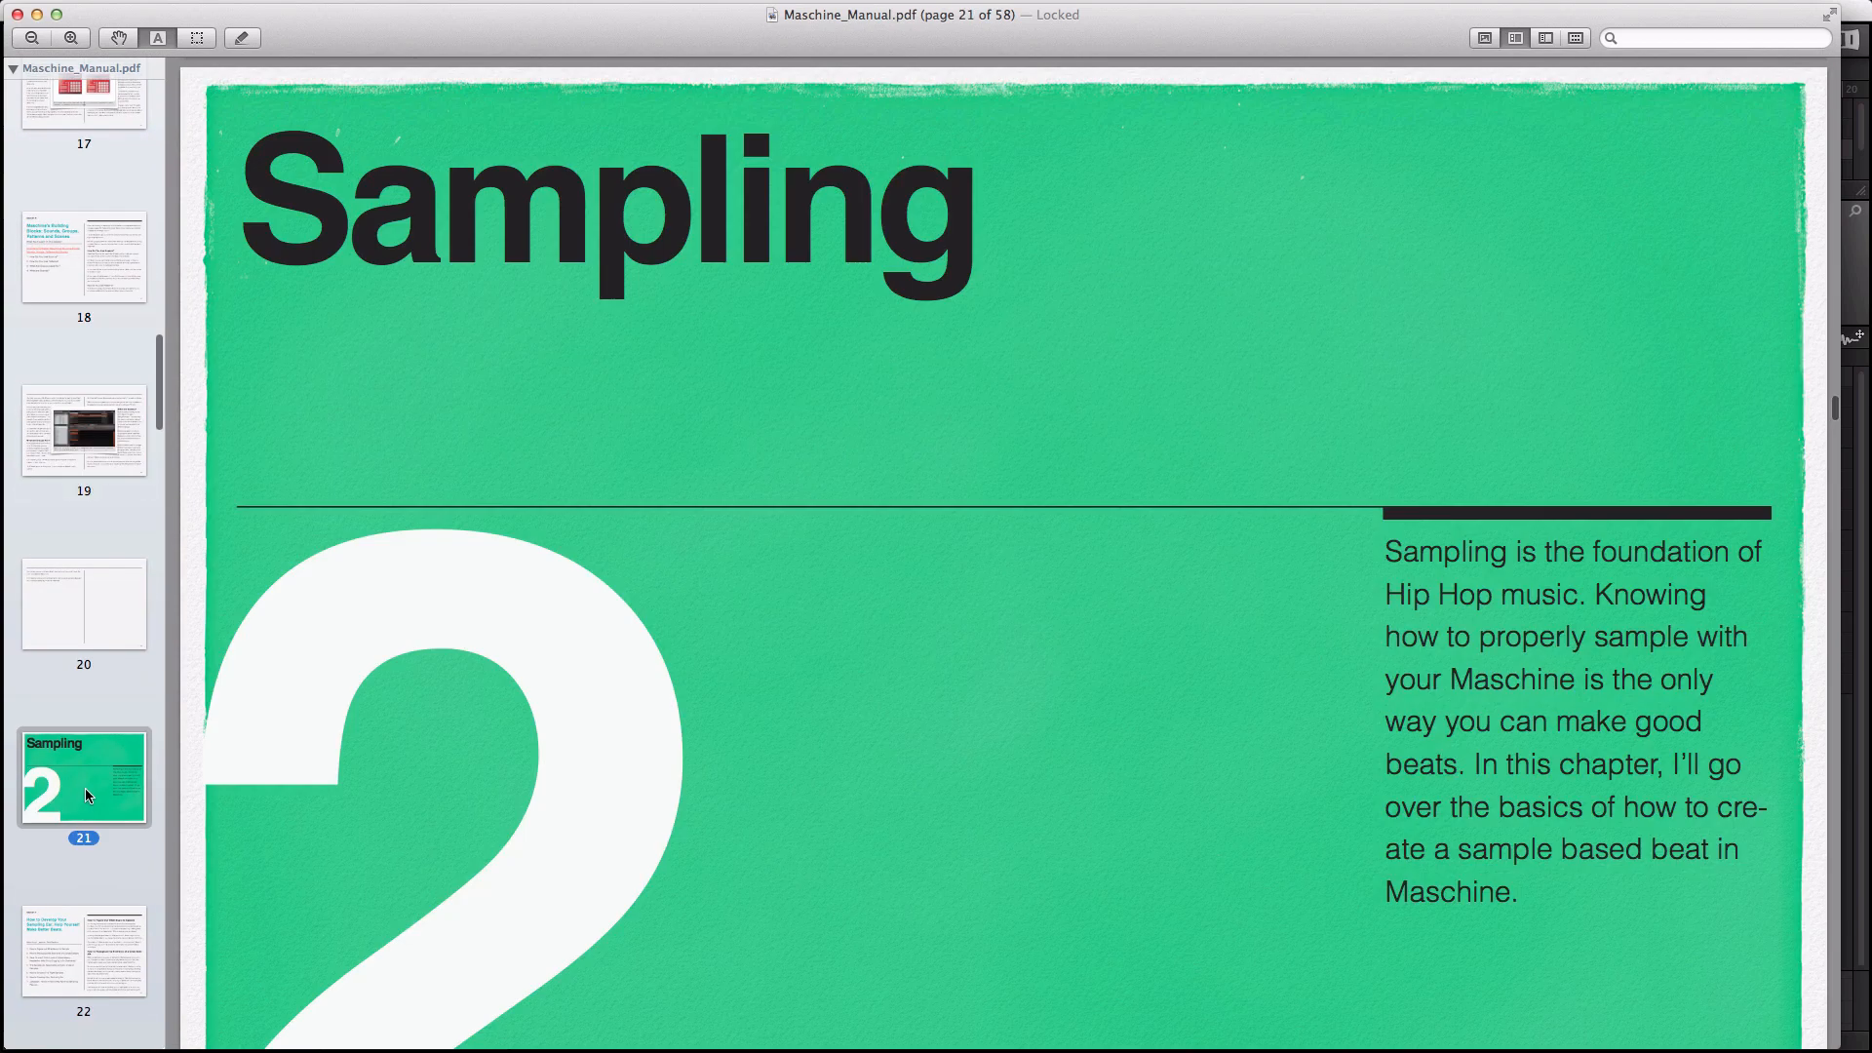
# Step: Page through the sampling sections on pages 22, 23, 24, 25 and 27
pyautogui.scroll(-4, 85, 801)
pyautogui.click(70, 710)
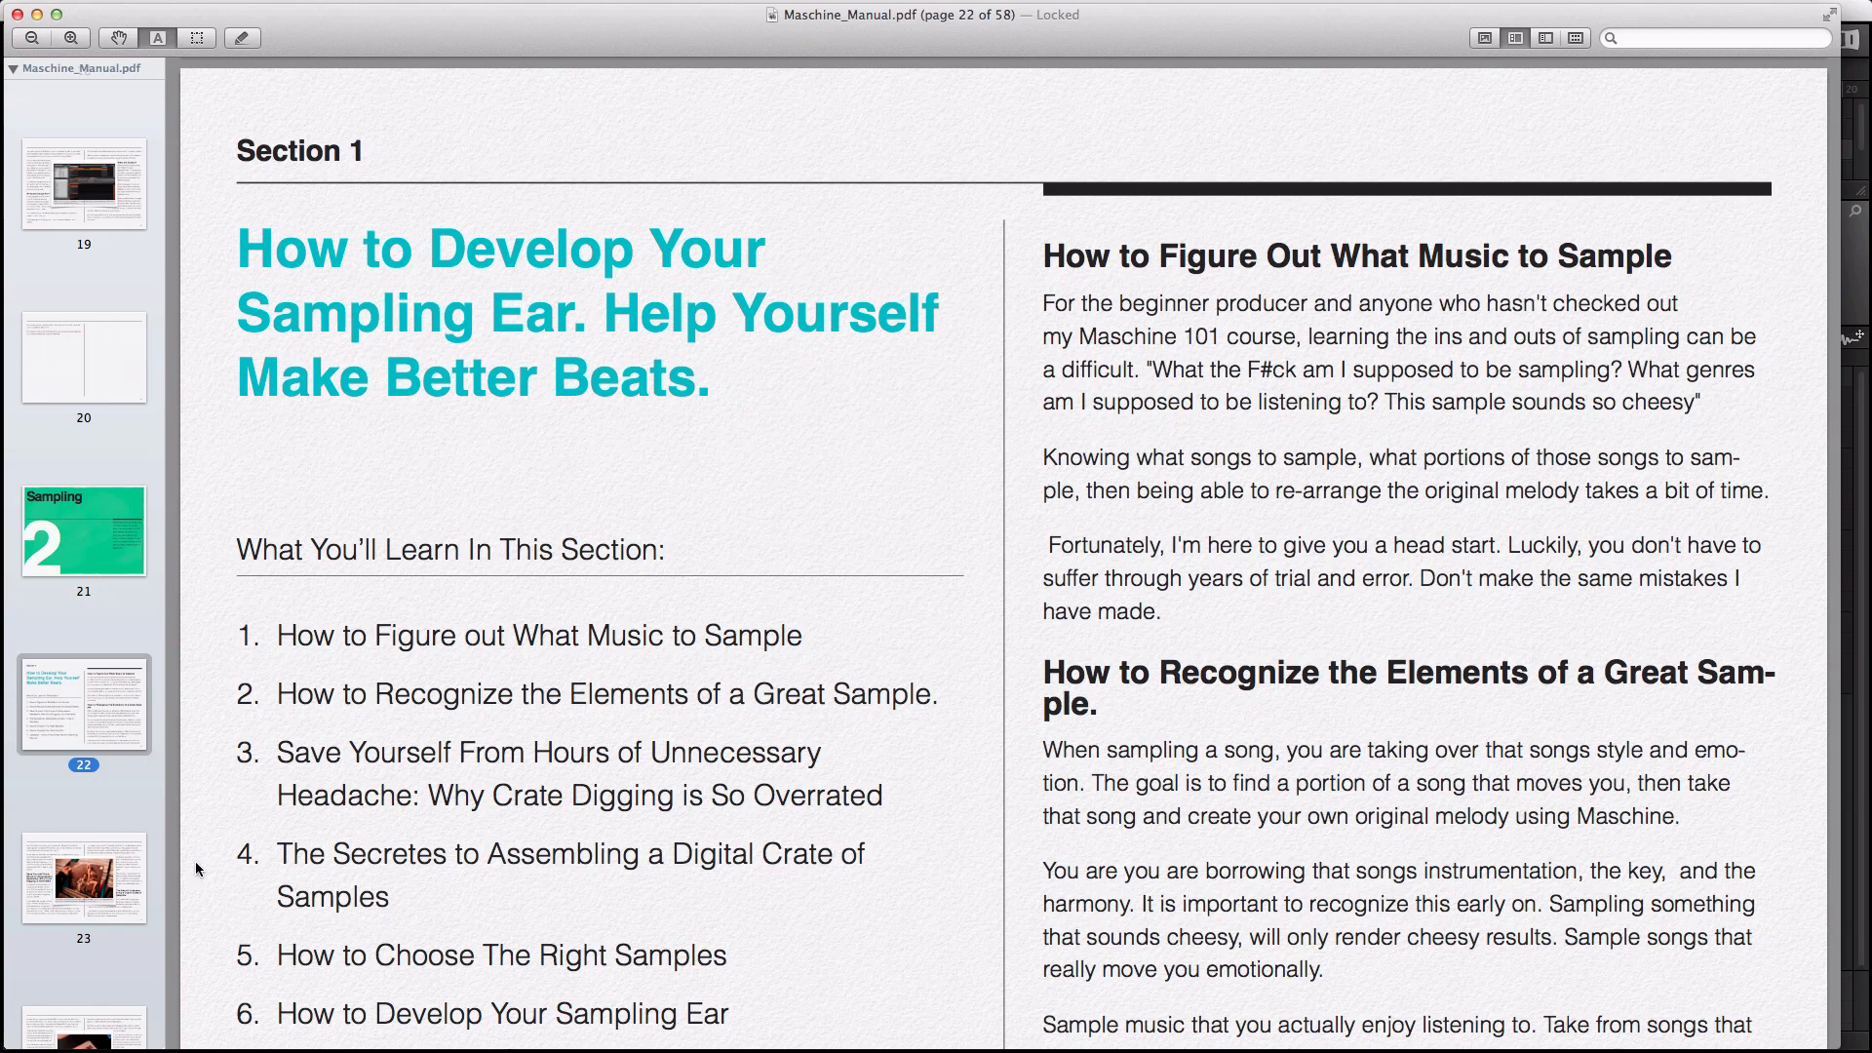
pyautogui.scroll(-5, 913, 734)
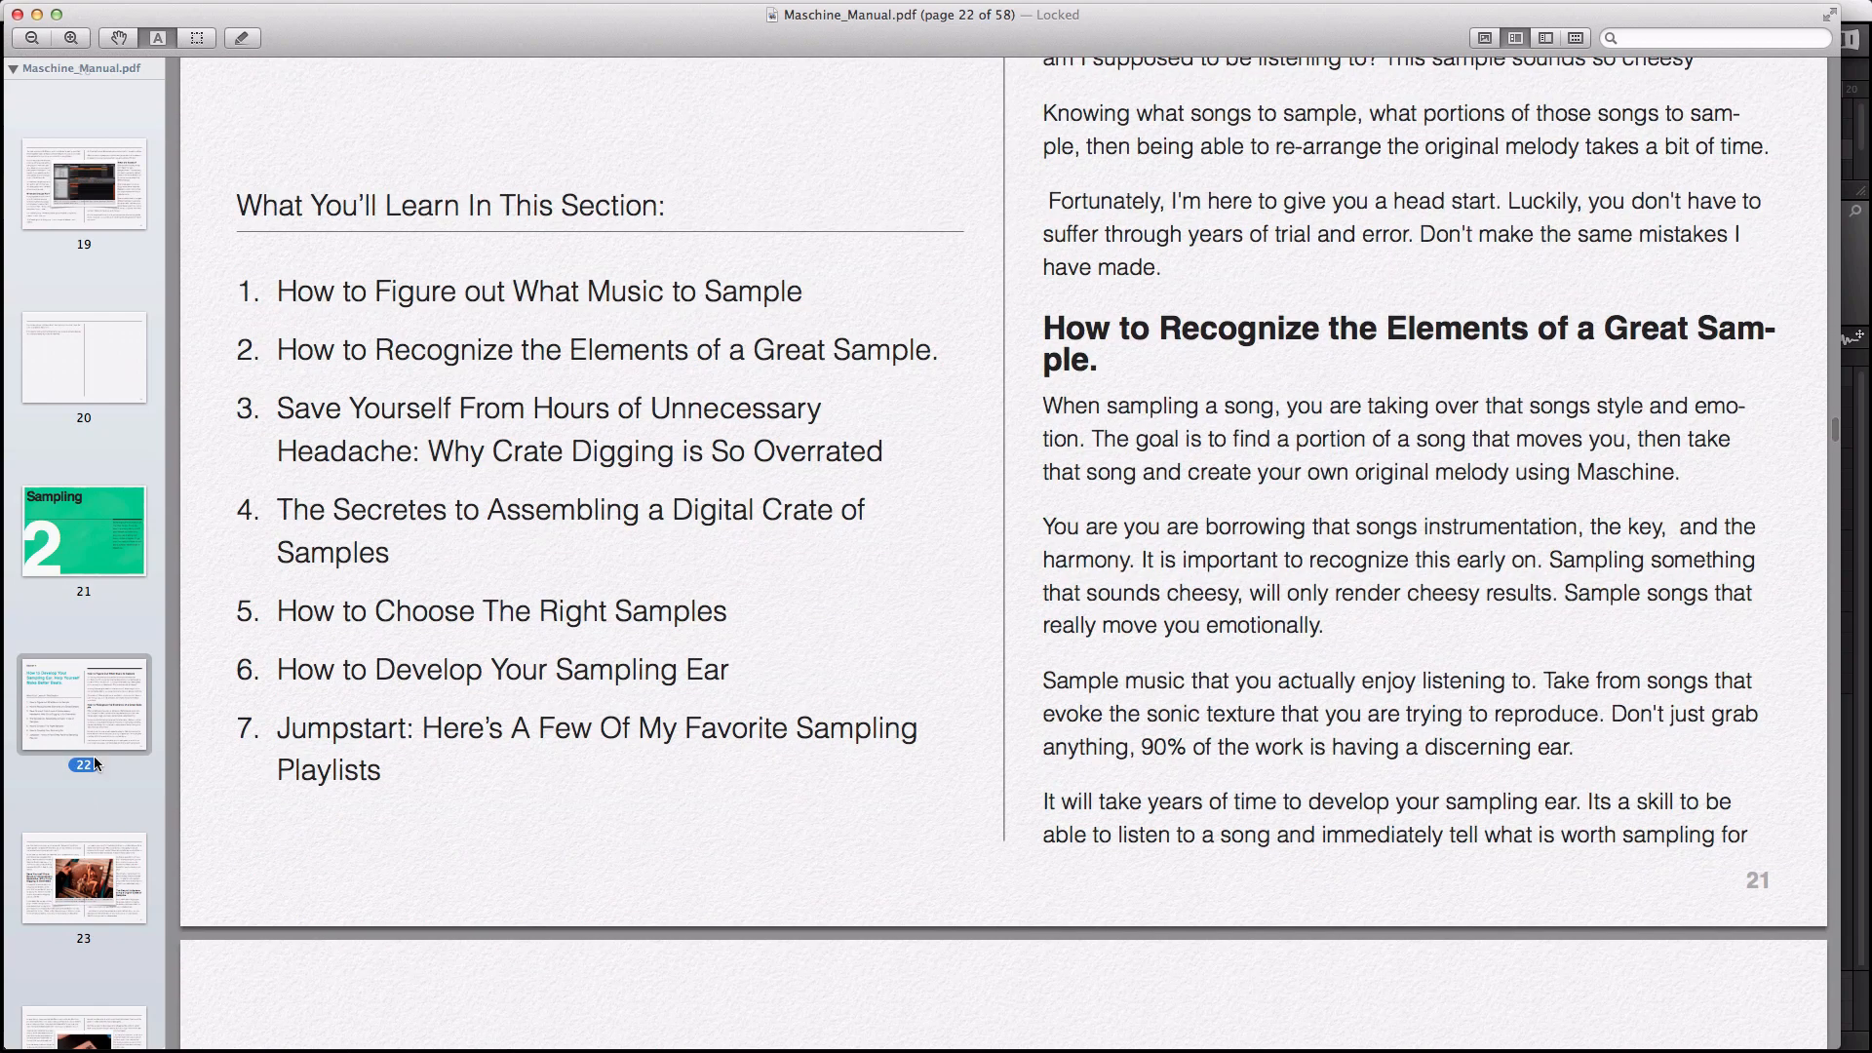
pyautogui.click(95, 847)
pyautogui.scroll(-3, 93, 845)
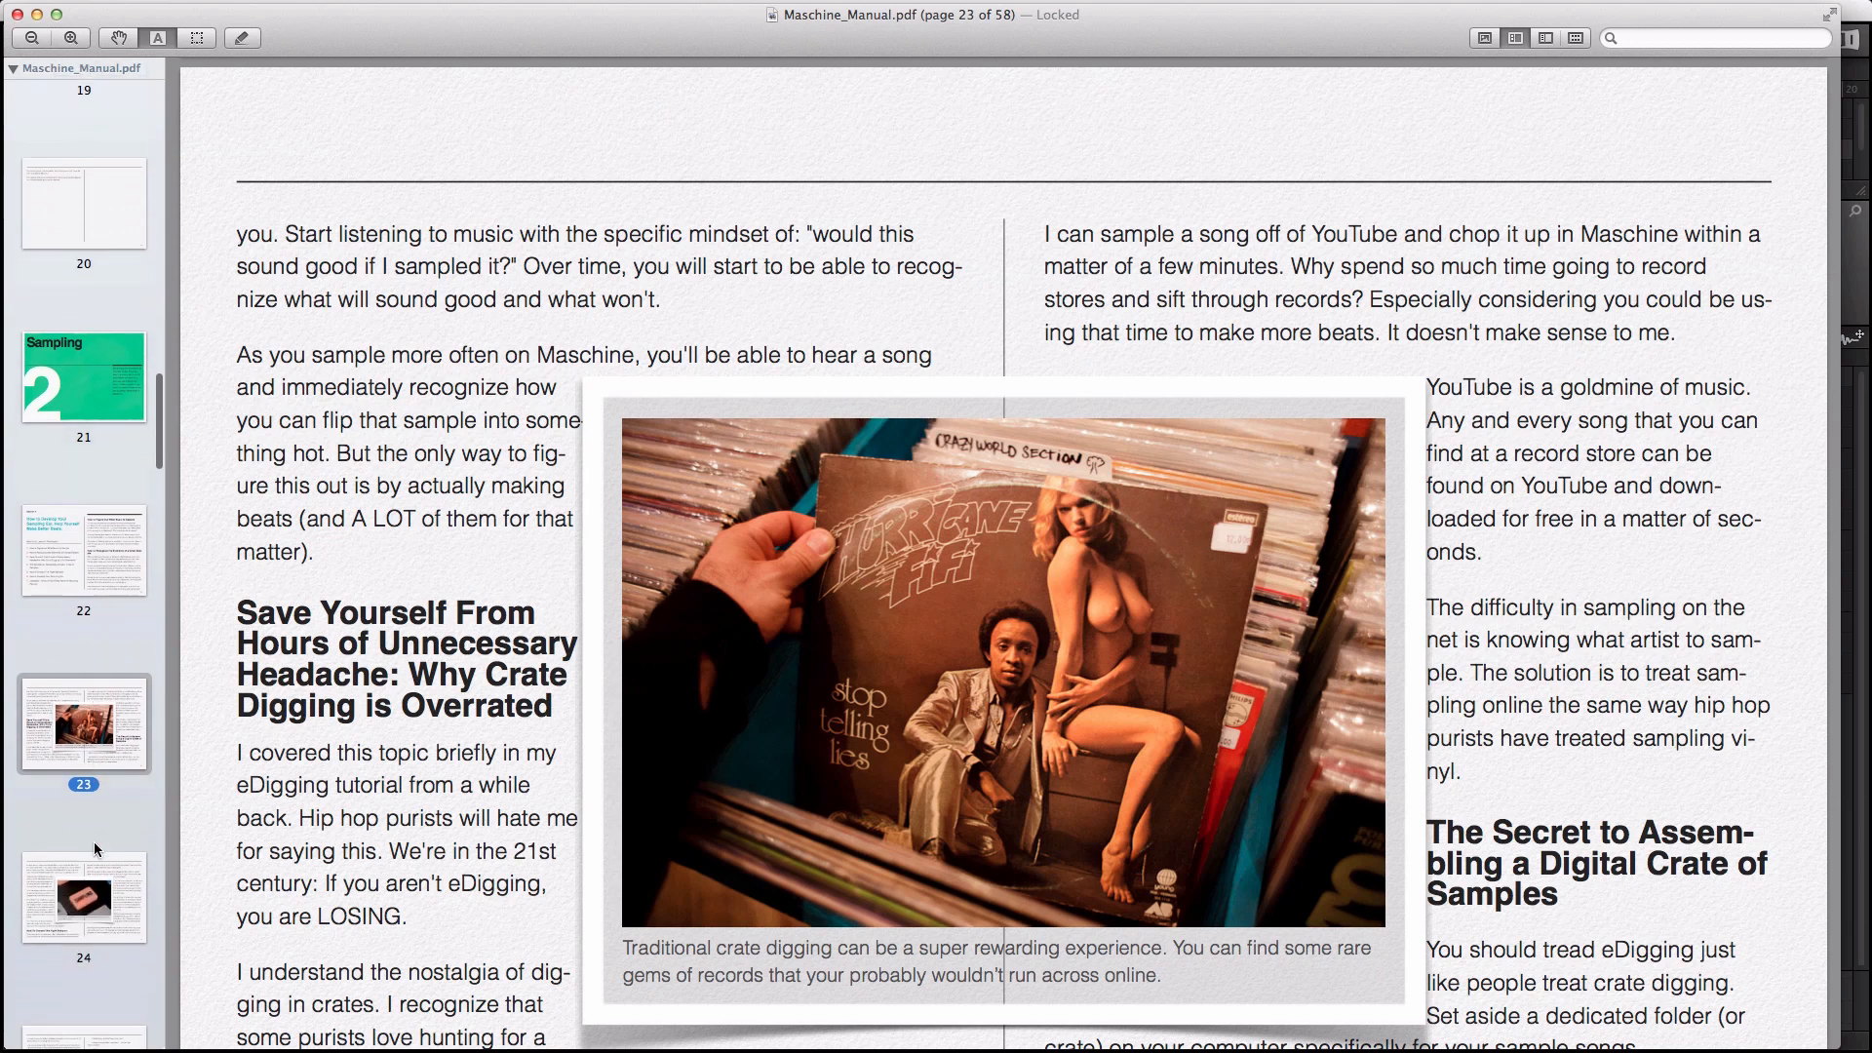
pyautogui.click(77, 917)
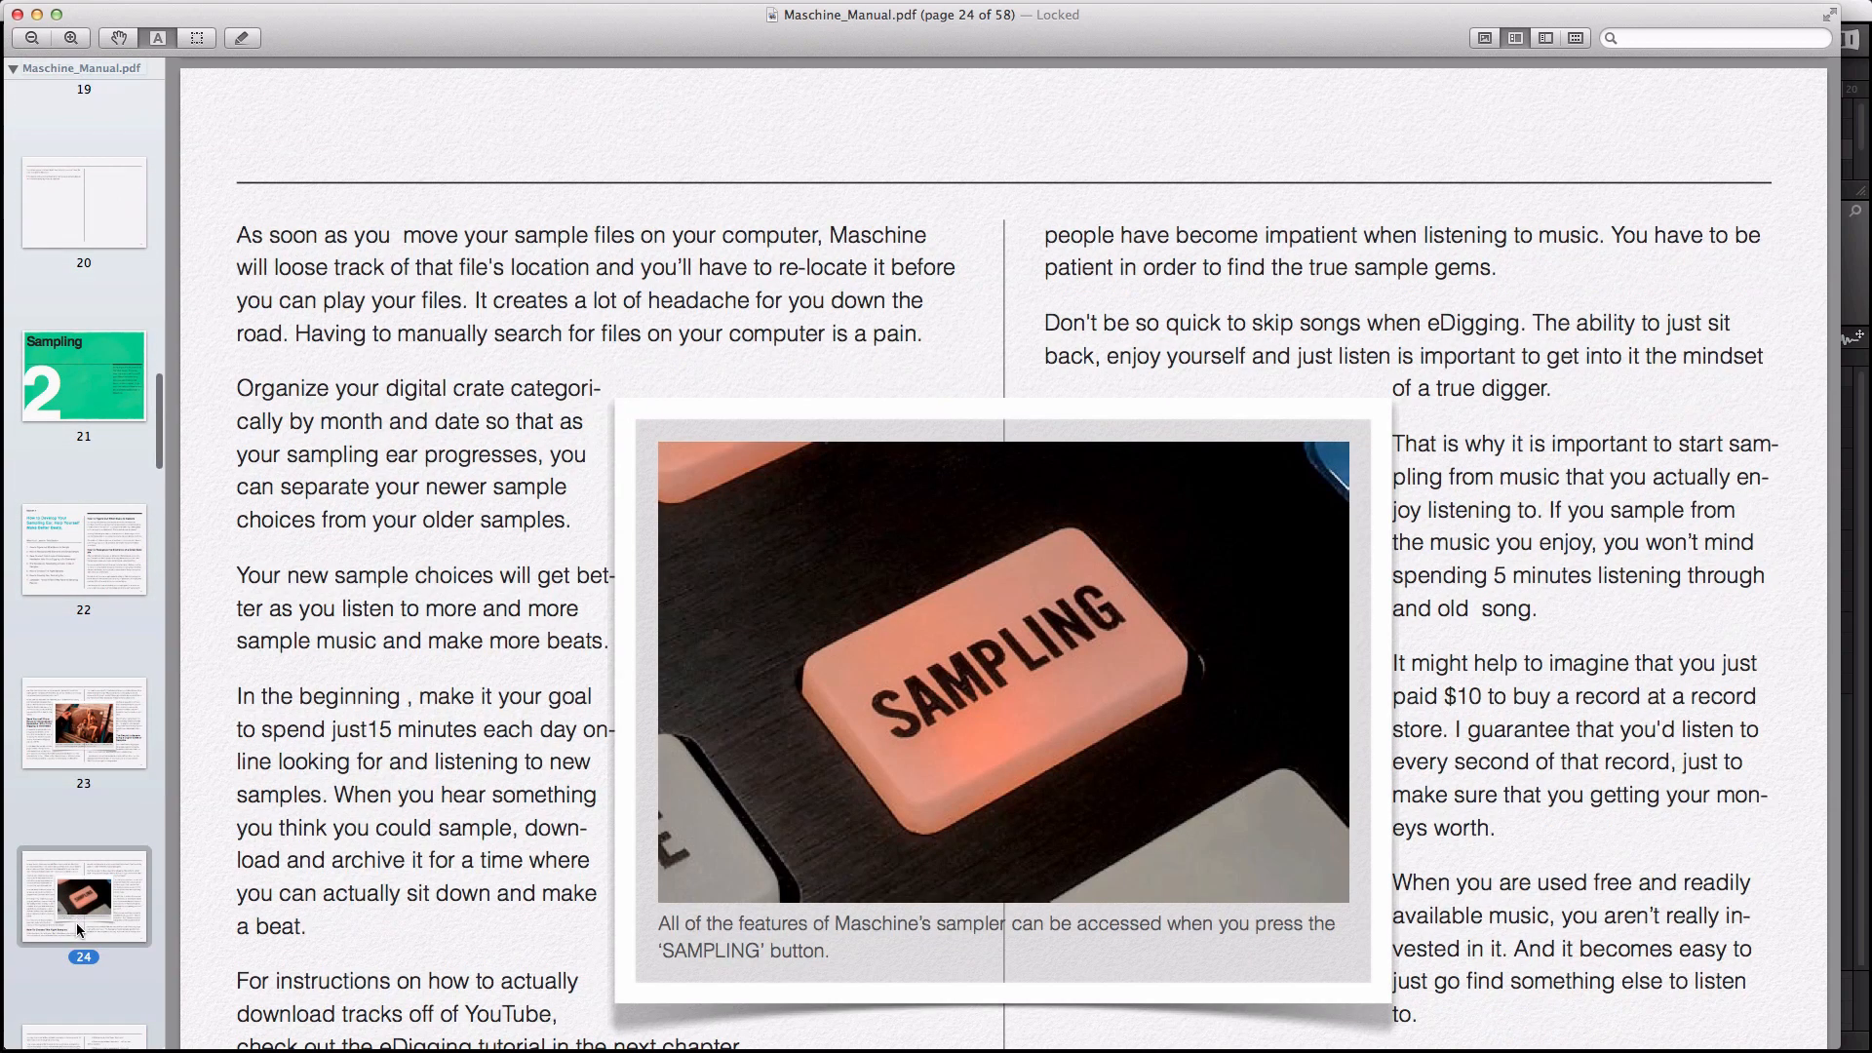
pyautogui.scroll(-6, 76, 917)
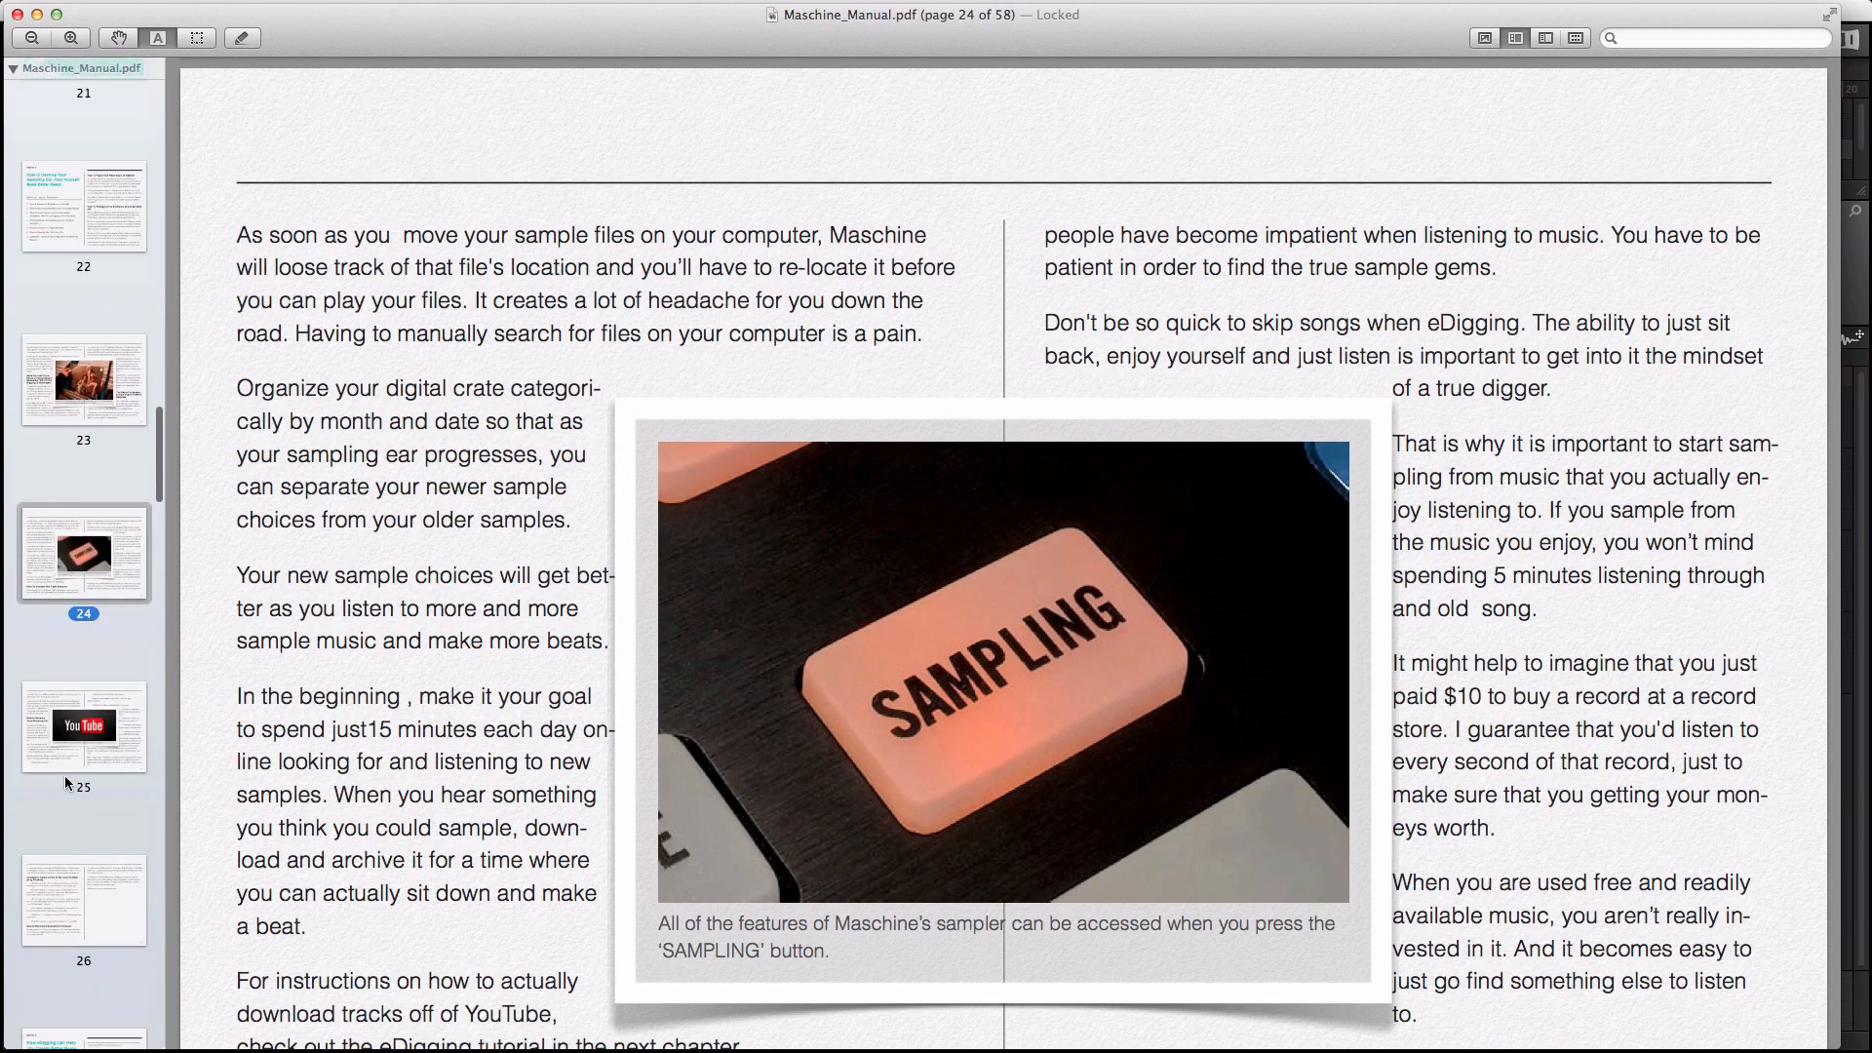
pyautogui.click(64, 759)
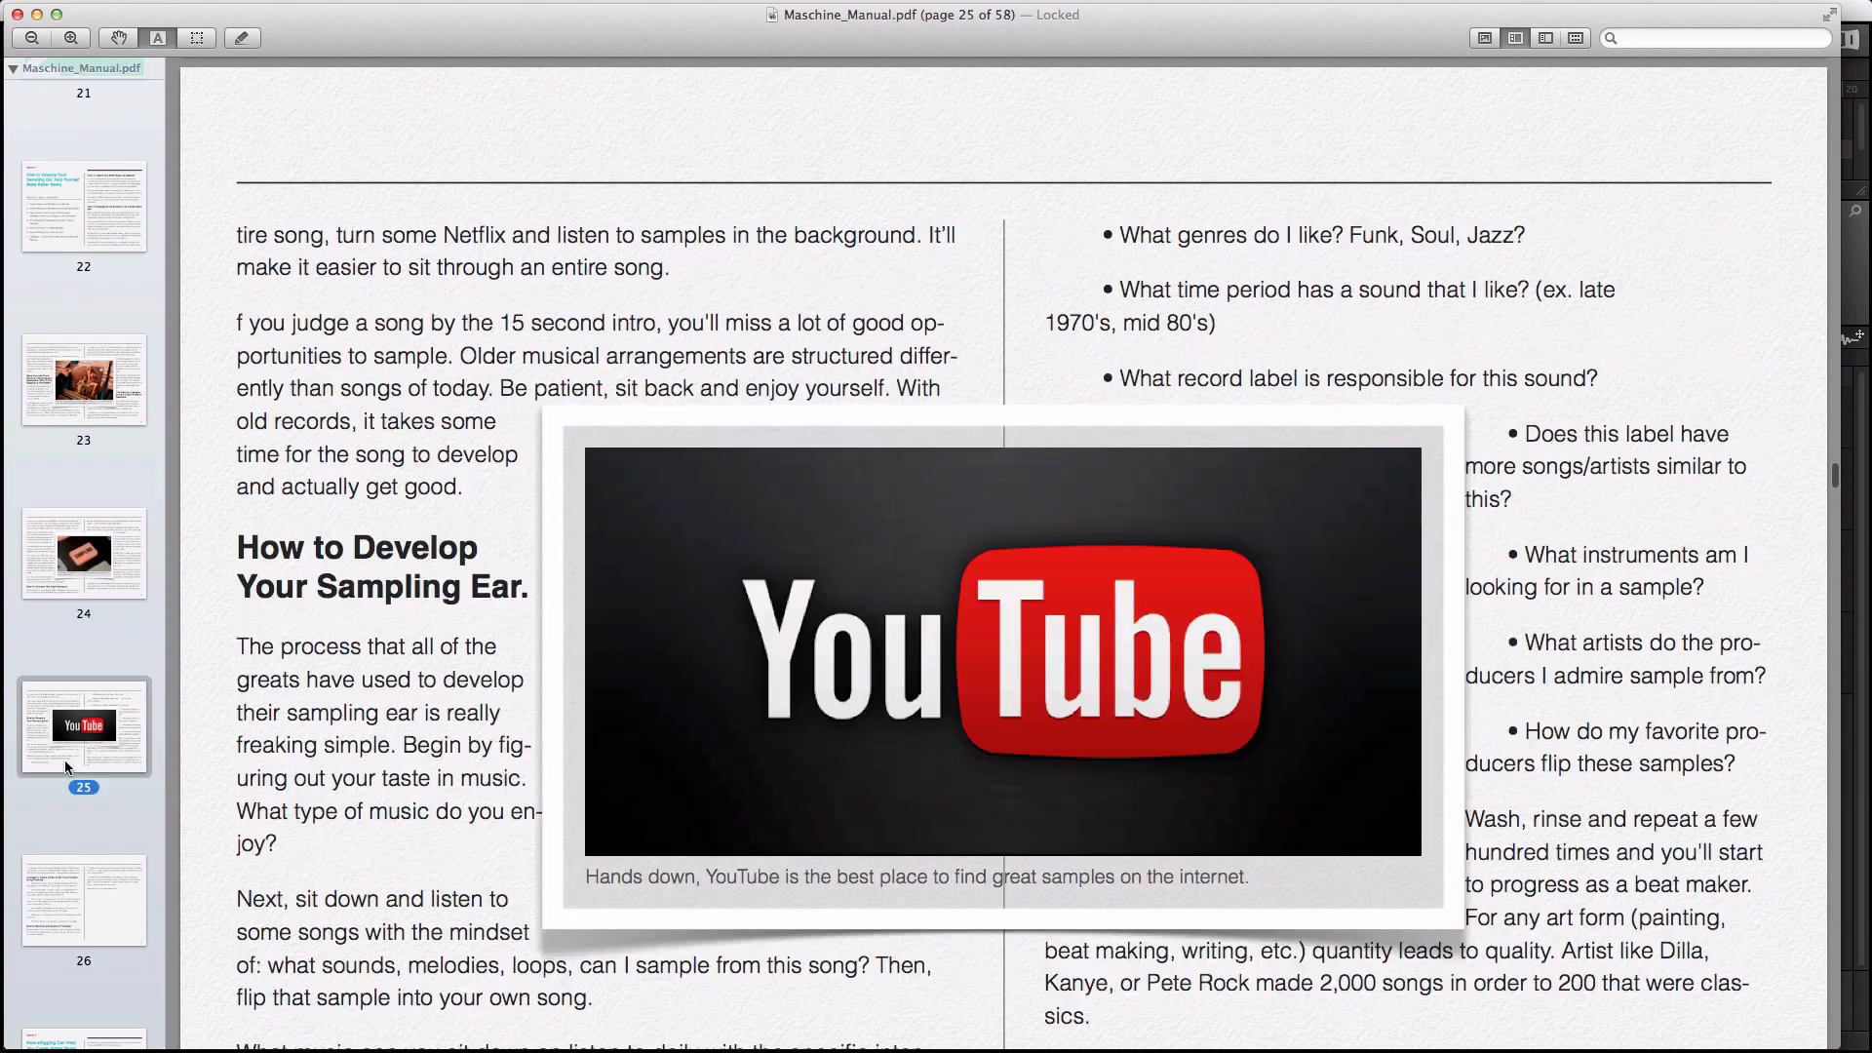
pyautogui.scroll(-5, 66, 878)
pyautogui.click(72, 819)
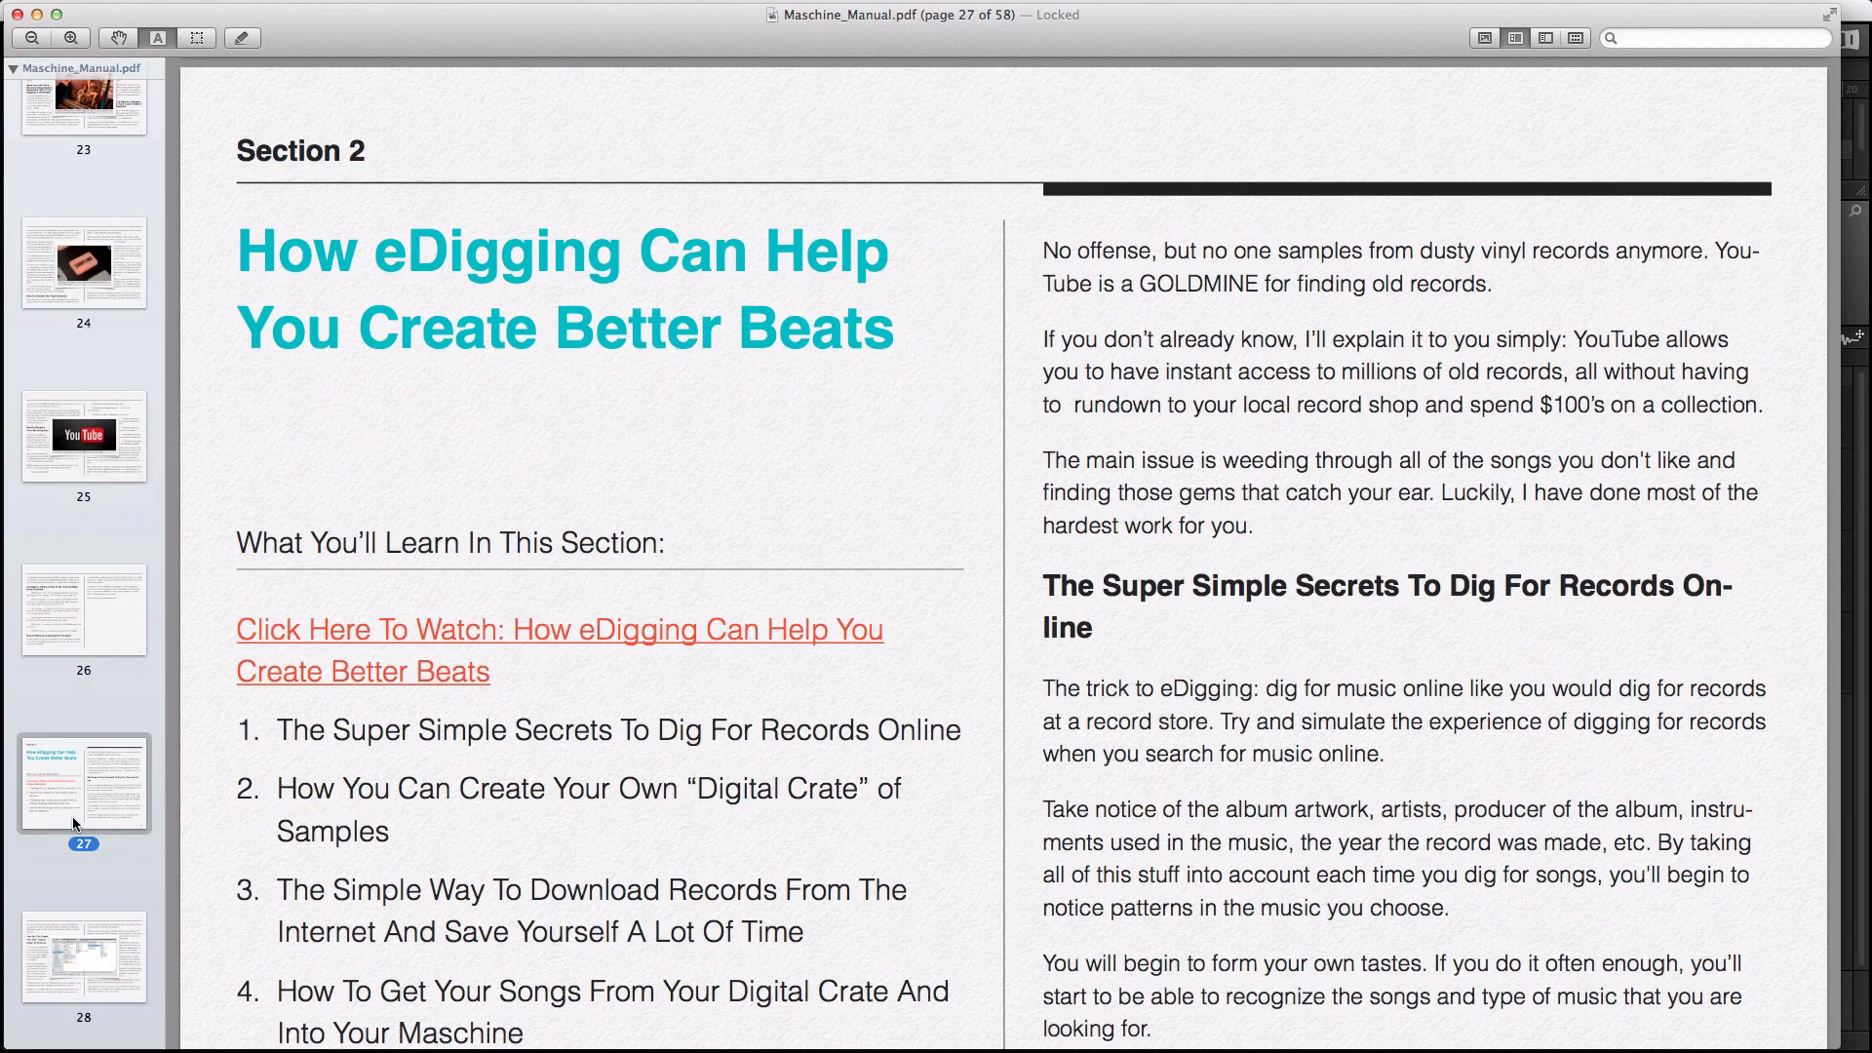
# Step: Continue to pages 32, 35, 36, 37 and the EQ section on page 40
pyautogui.scroll(-10, 73, 816)
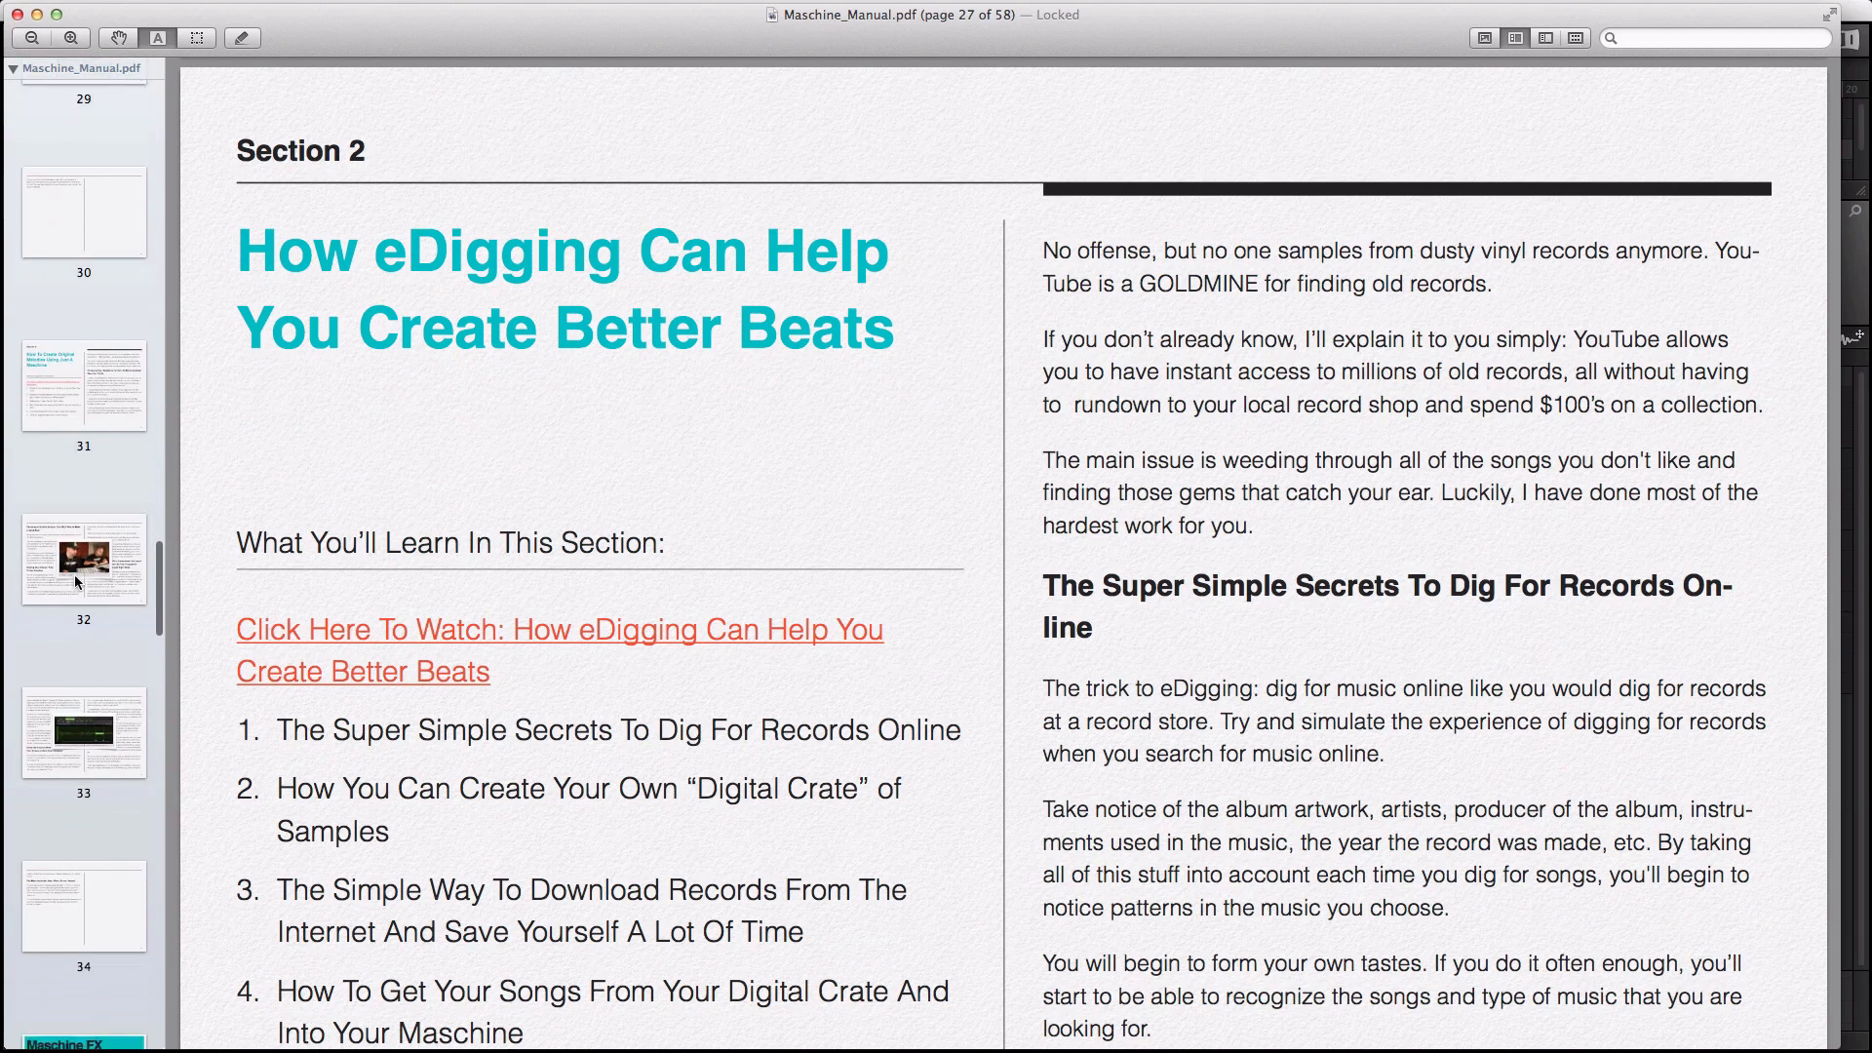
pyautogui.click(74, 575)
pyautogui.scroll(-5, 84, 760)
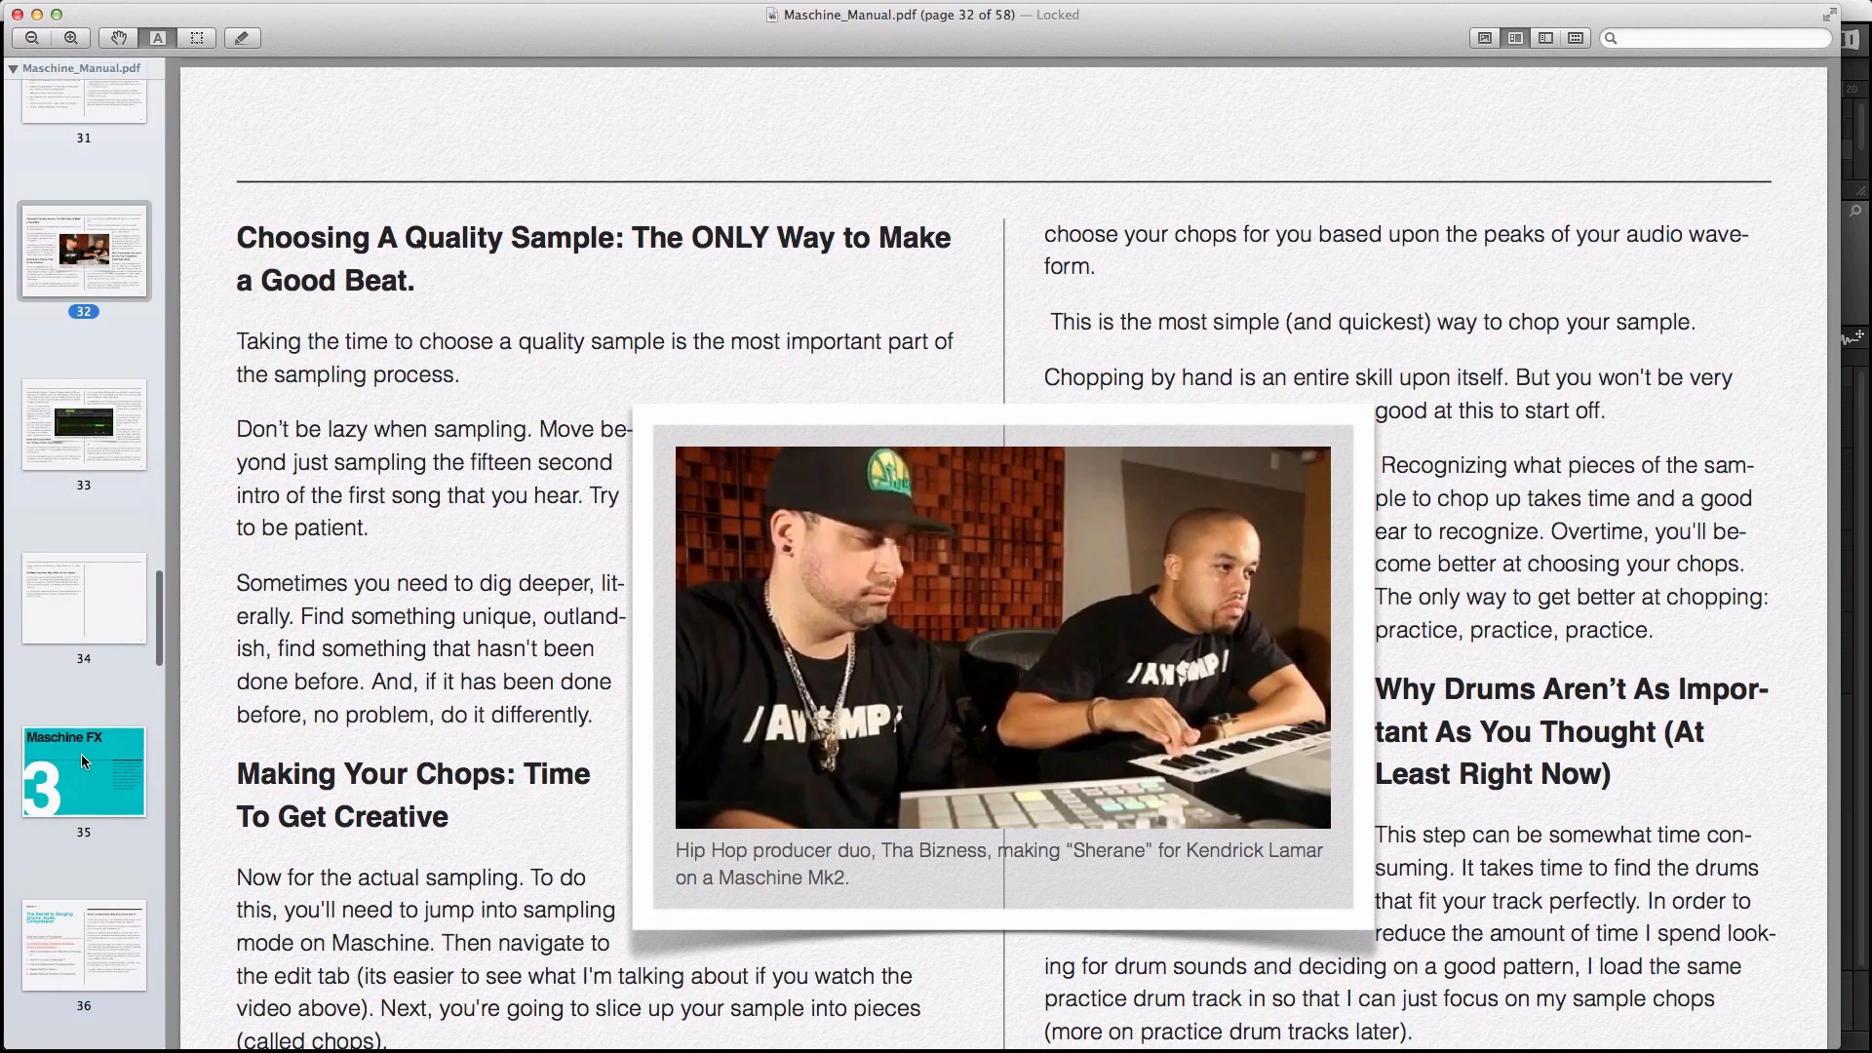
pyautogui.click(82, 759)
pyautogui.scroll(-3, 82, 758)
pyautogui.click(82, 758)
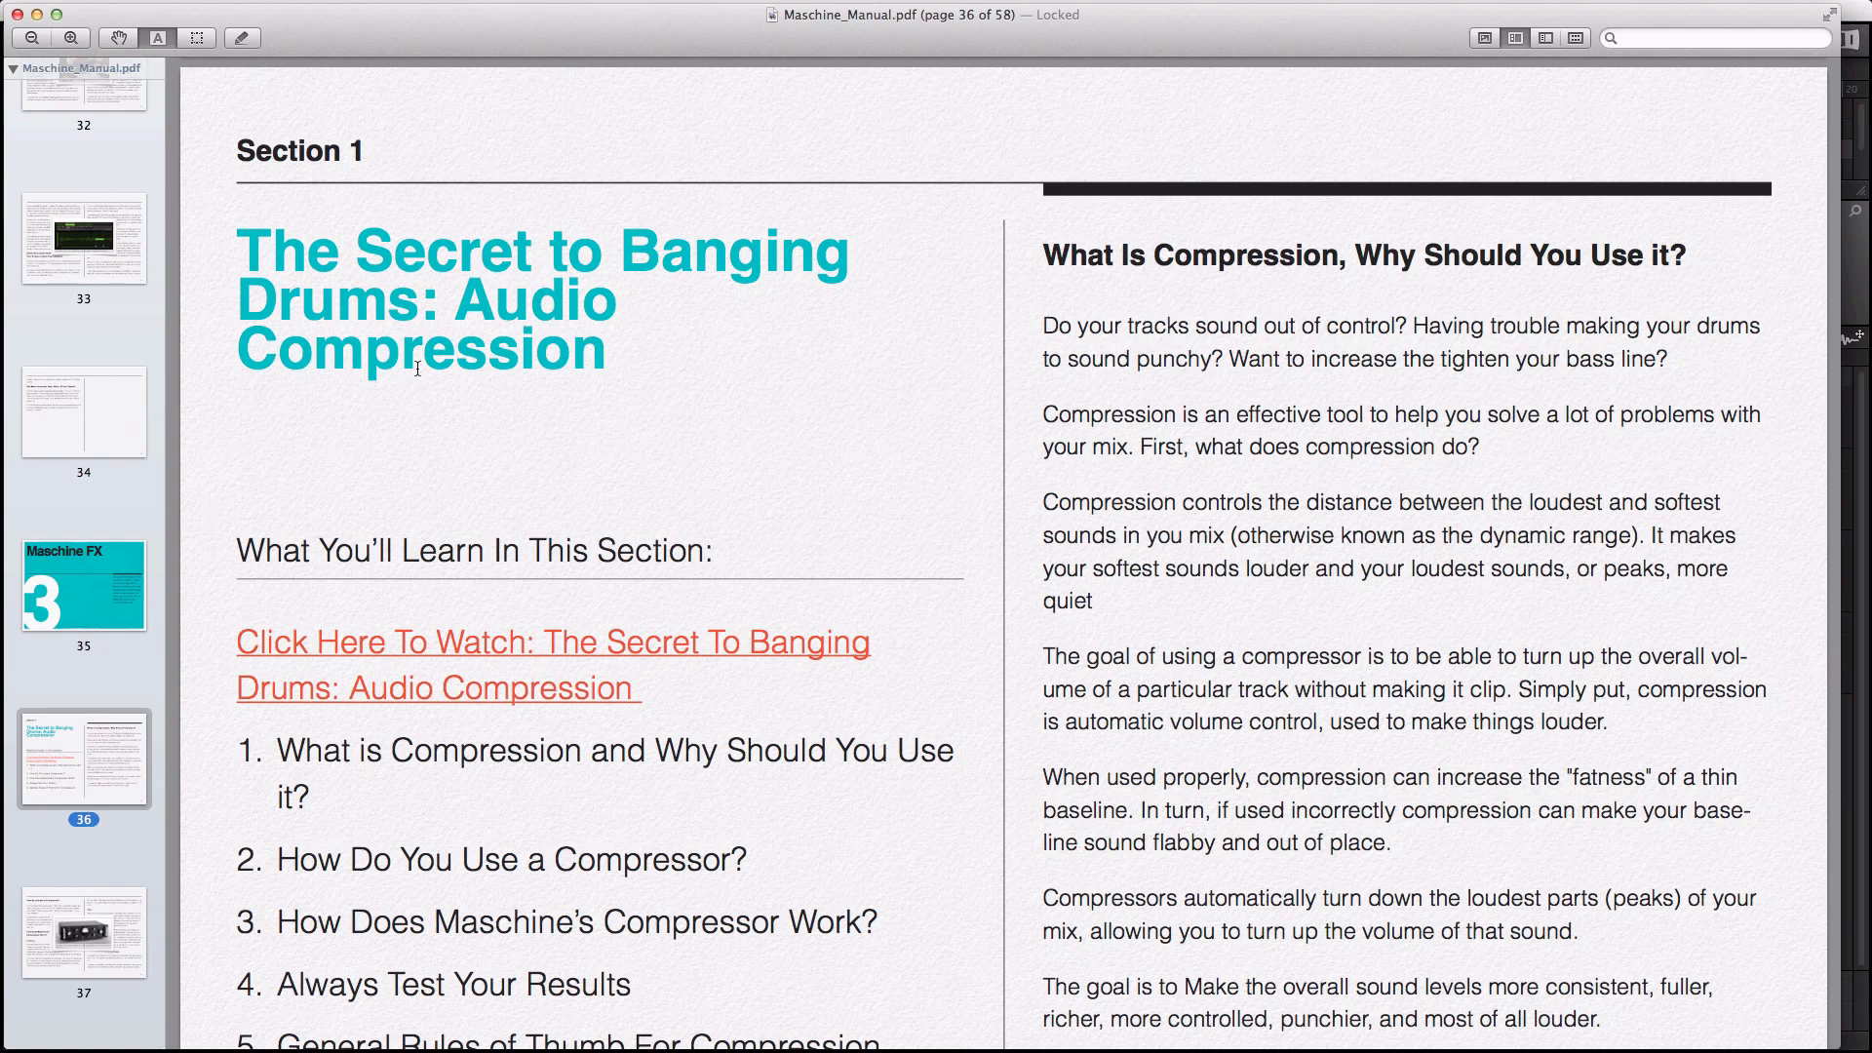
pyautogui.scroll(-5, 435, 364)
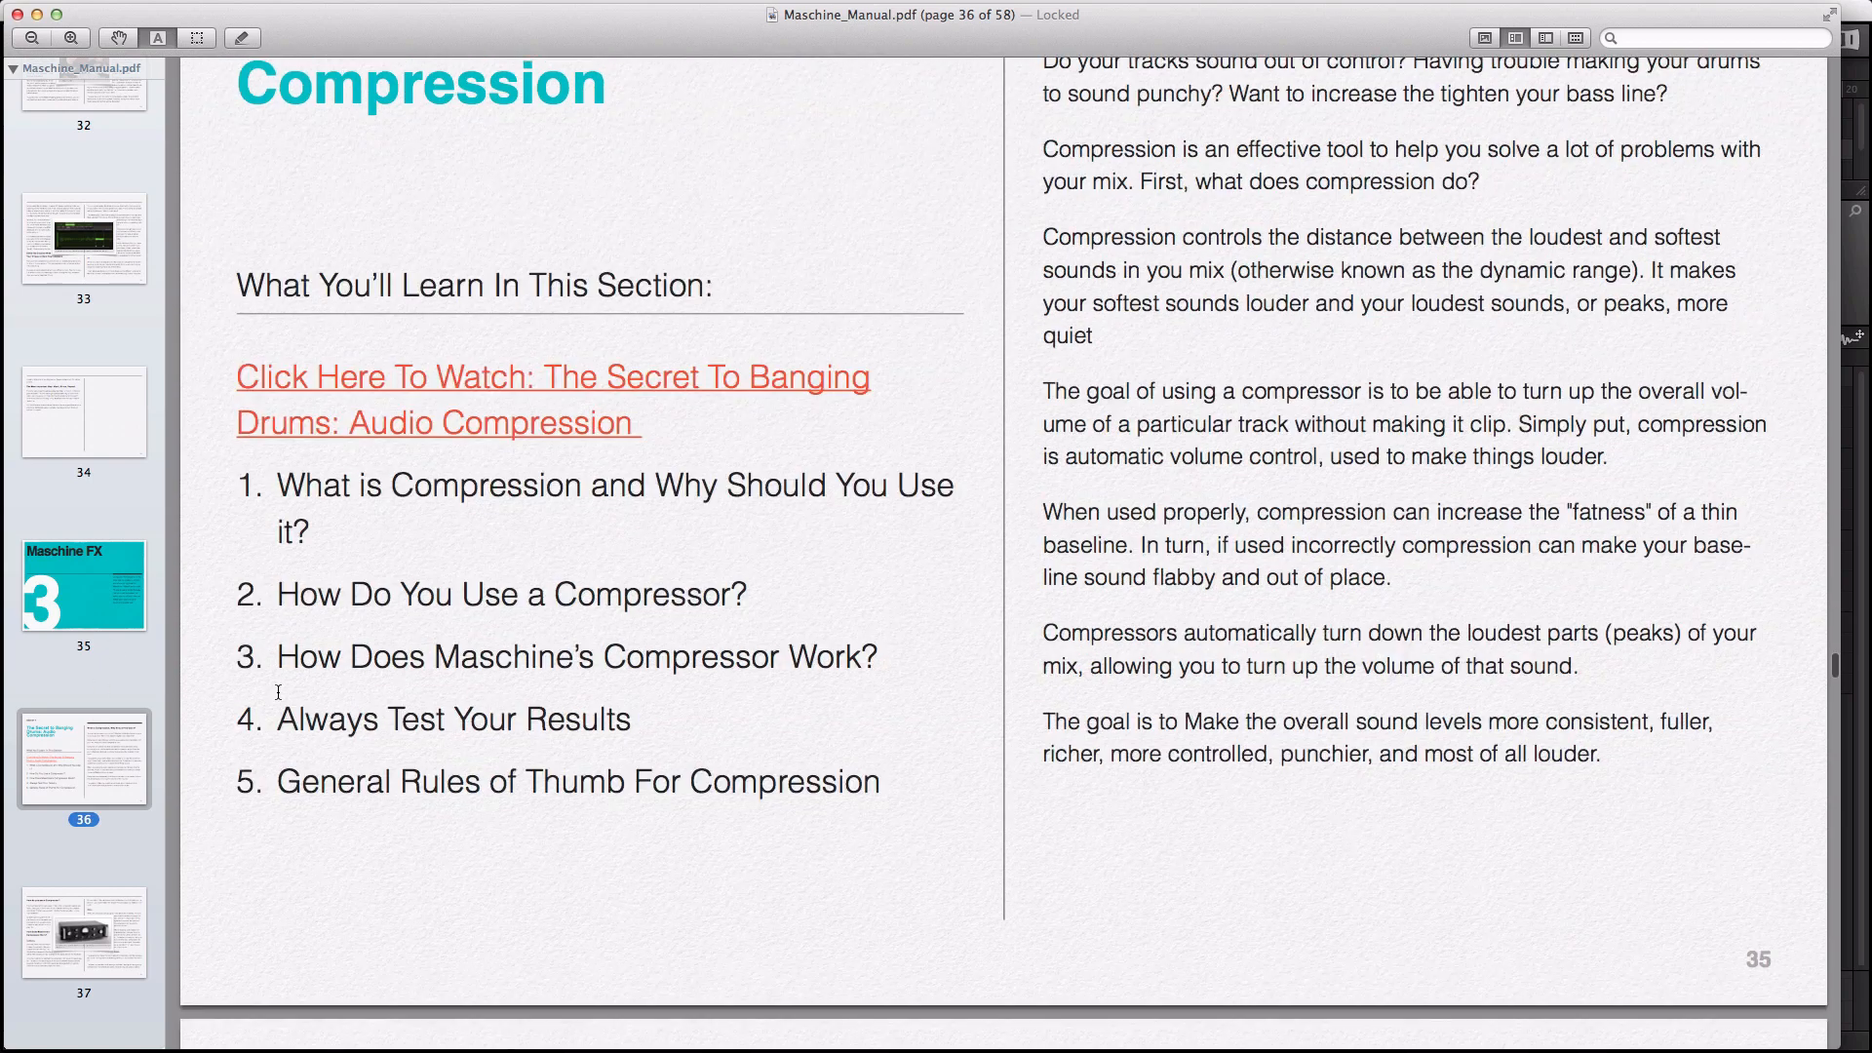
pyautogui.click(101, 924)
pyautogui.scroll(-5, 101, 923)
pyautogui.click(102, 924)
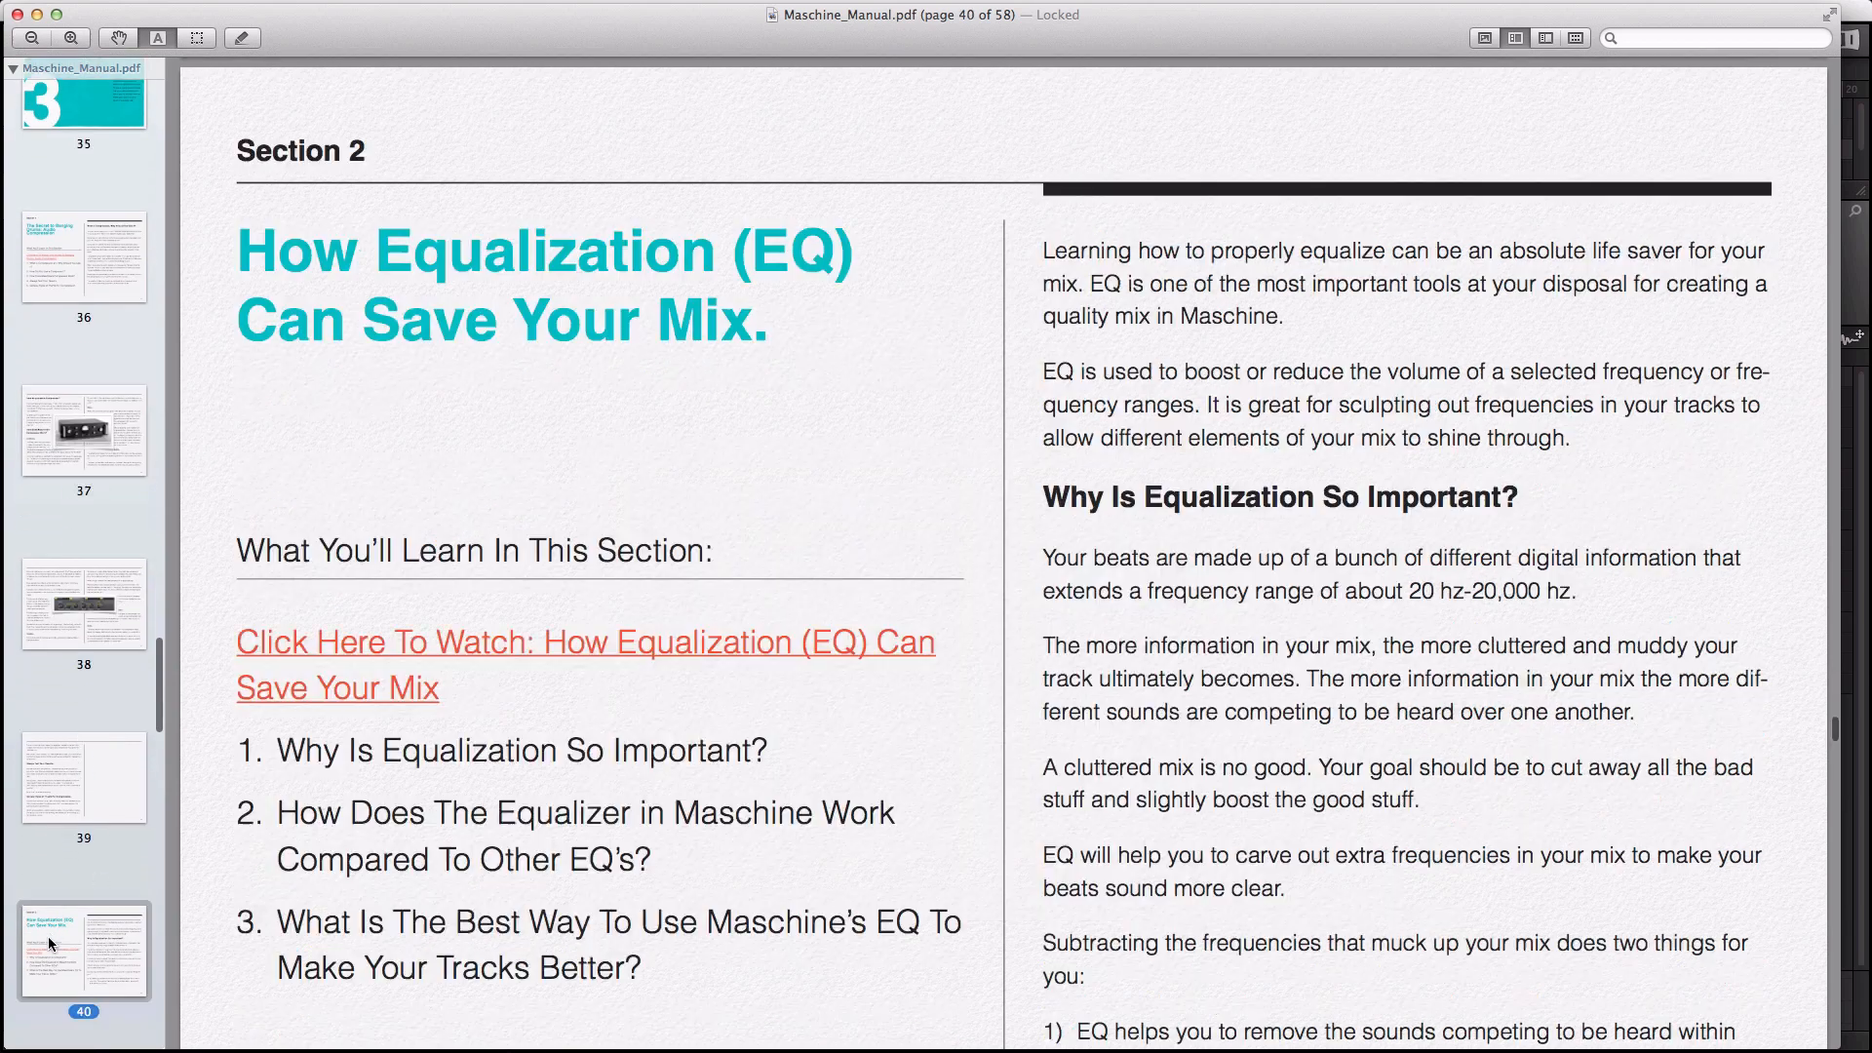
# Step: Jump to page 58 on filters, then bring the maschinemanual.com Chrome window forward
pyautogui.scroll(-3, 110, 941)
pyautogui.scroll(-15, 109, 936)
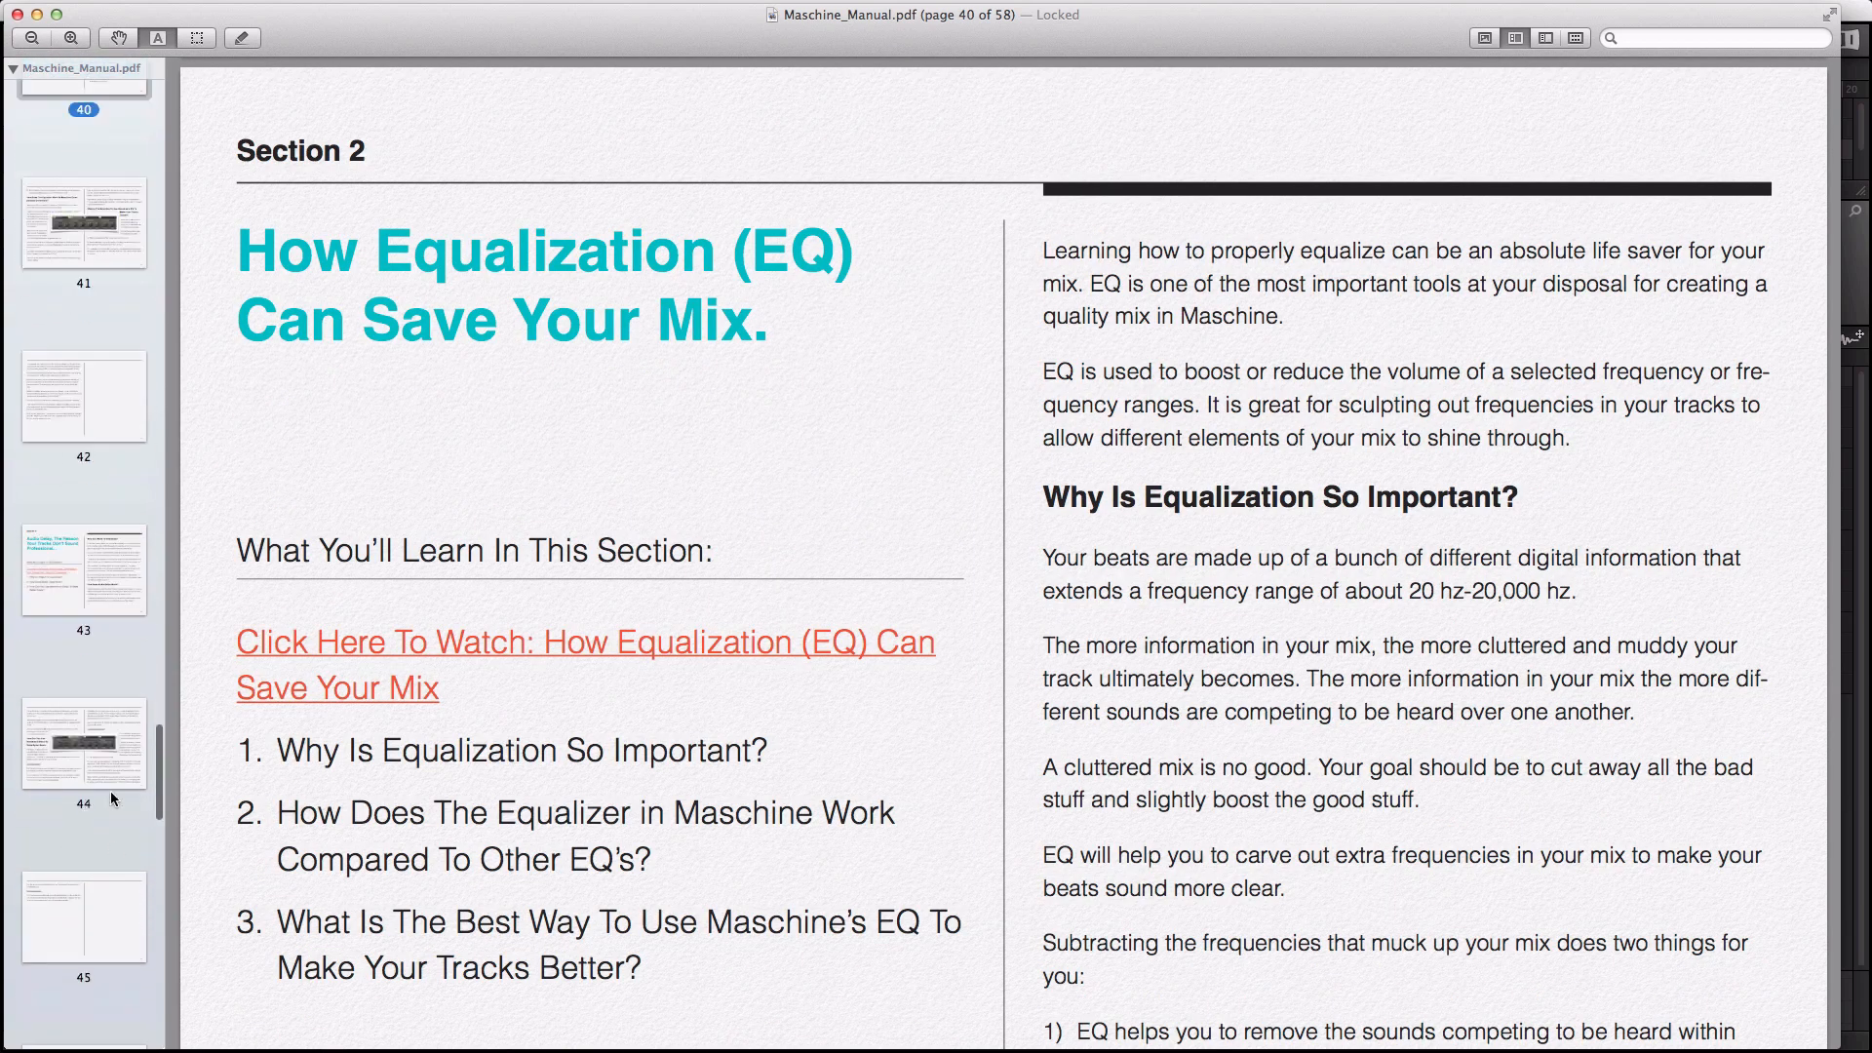
pyautogui.scroll(-5, 108, 793)
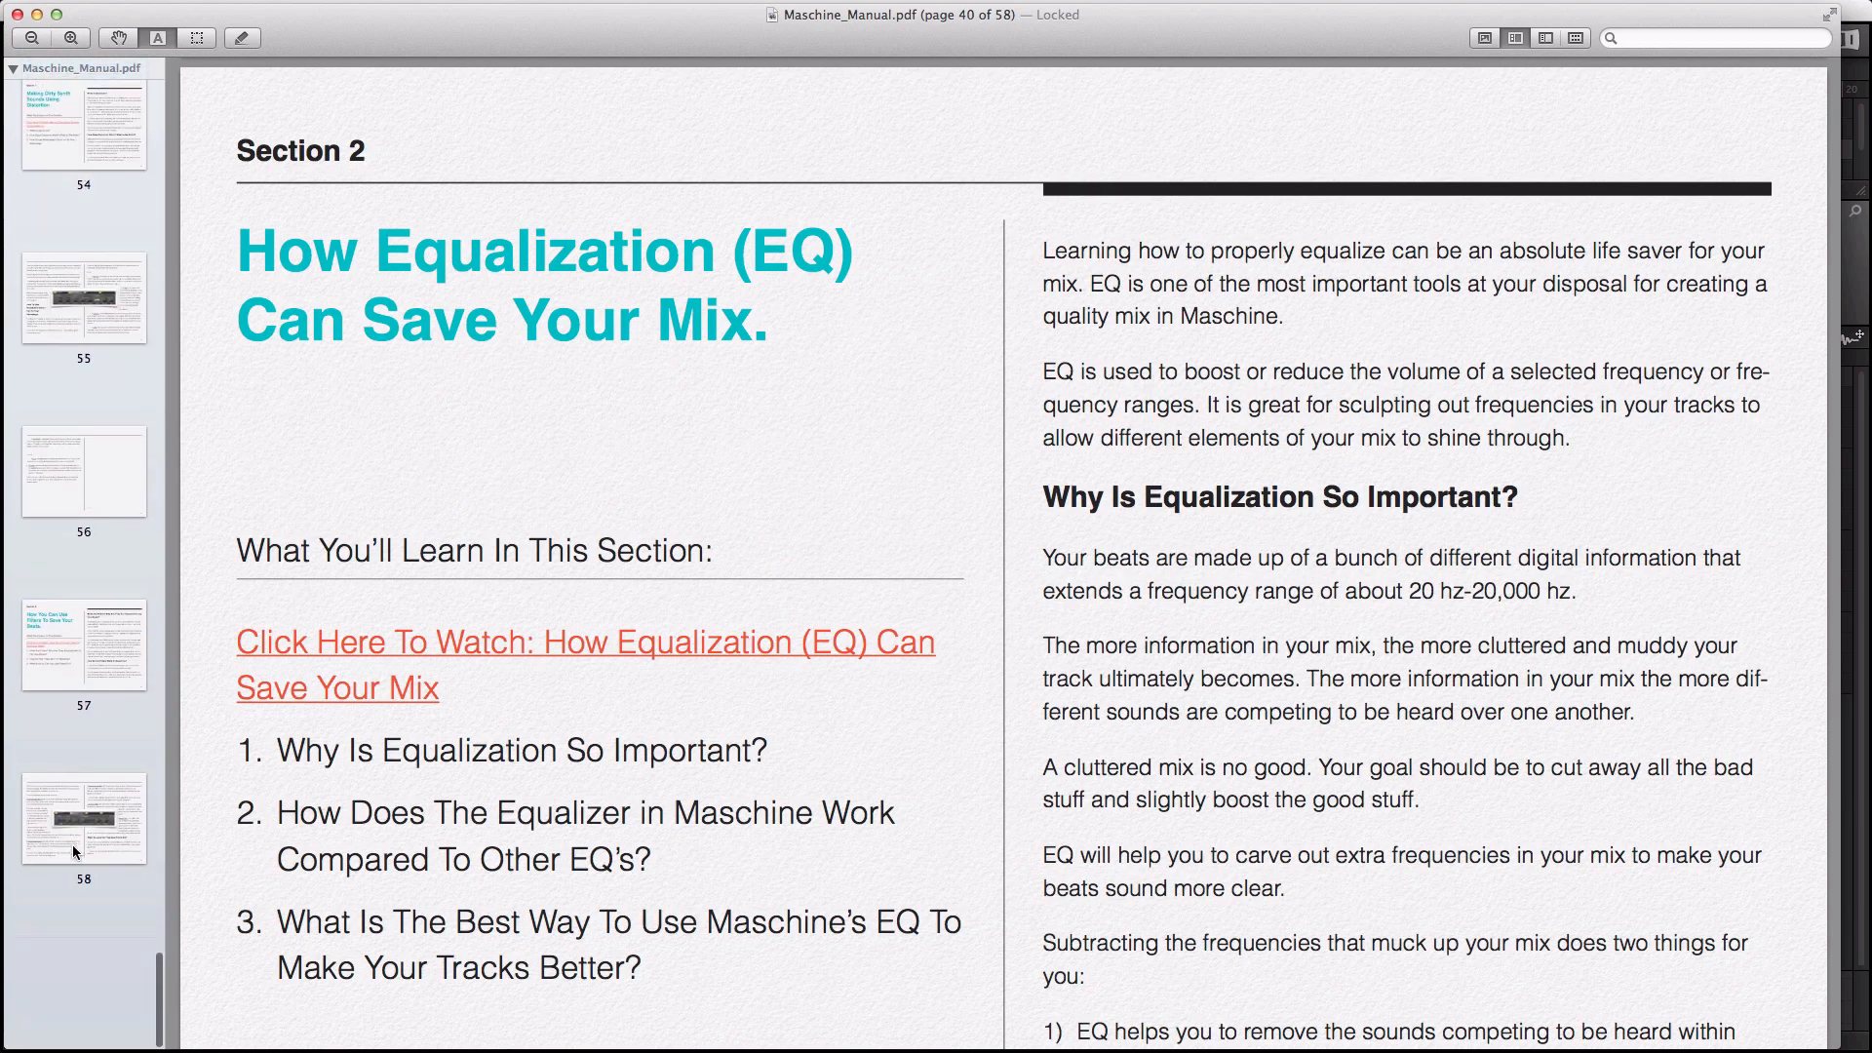
pyautogui.click(72, 821)
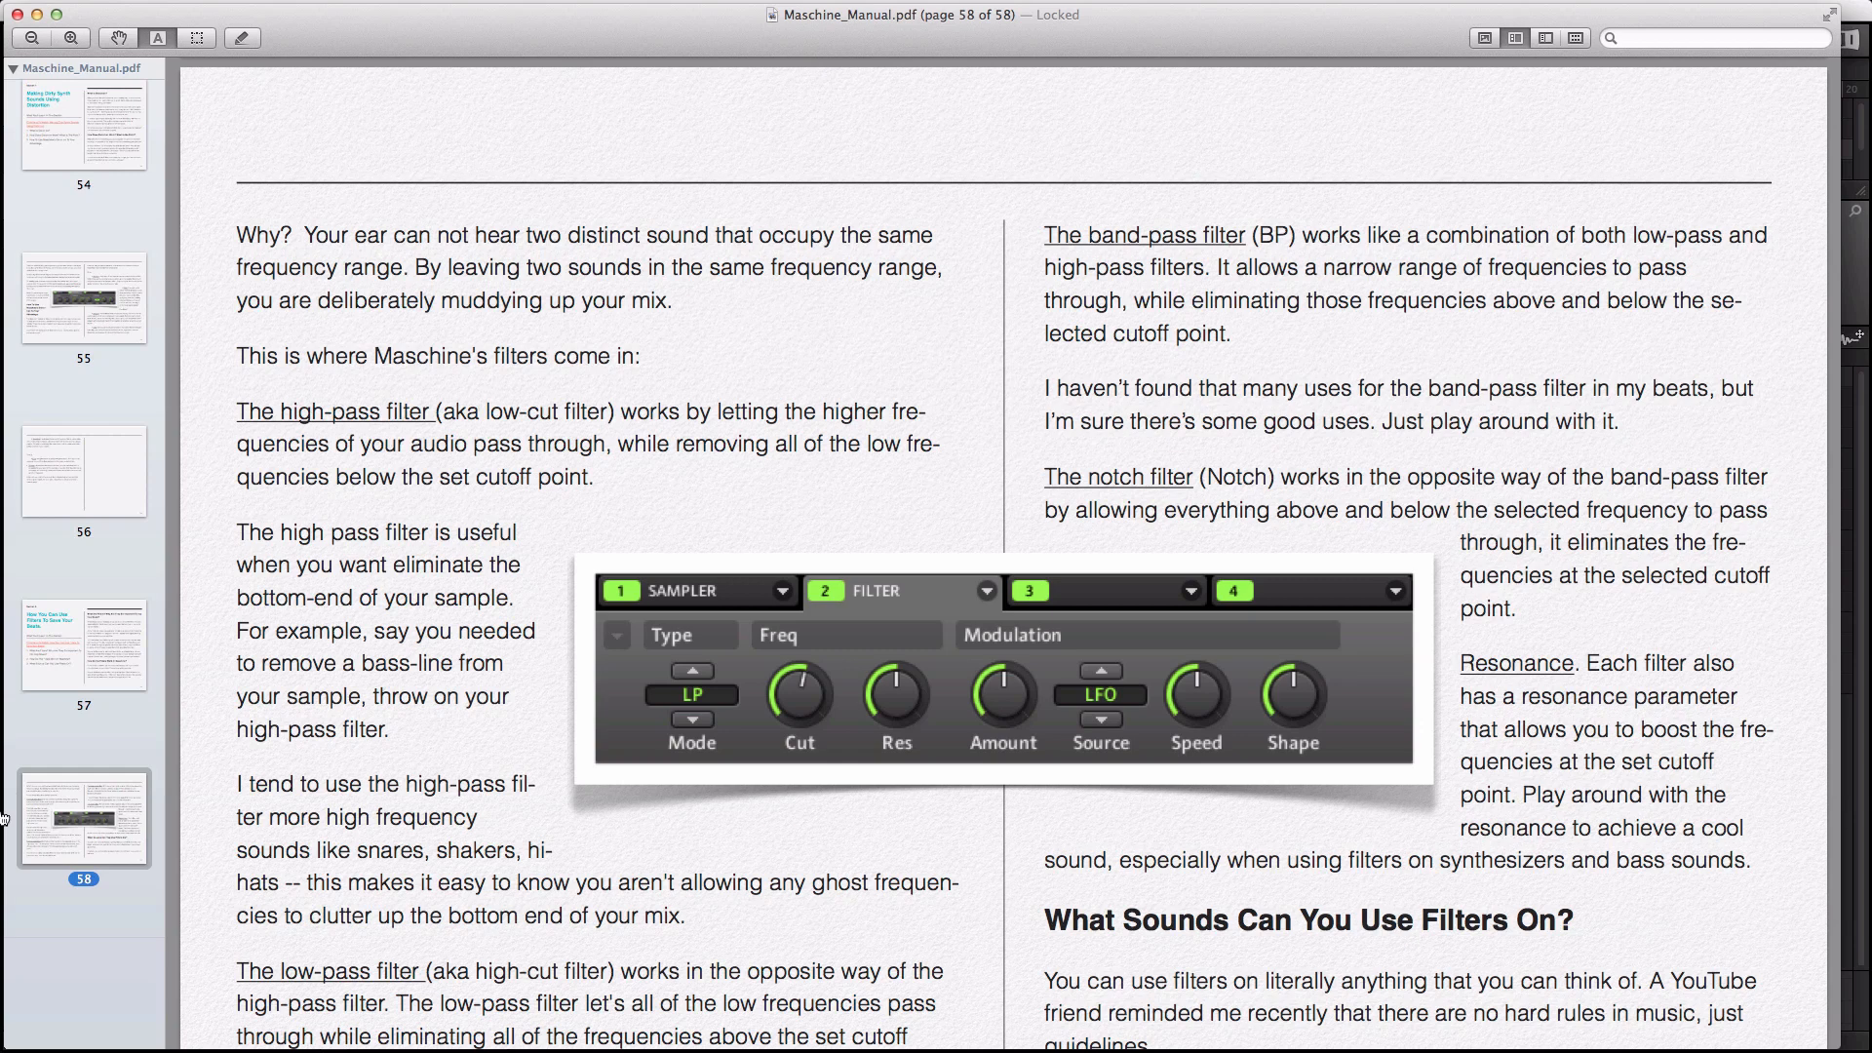
pyautogui.press('super+Tab')
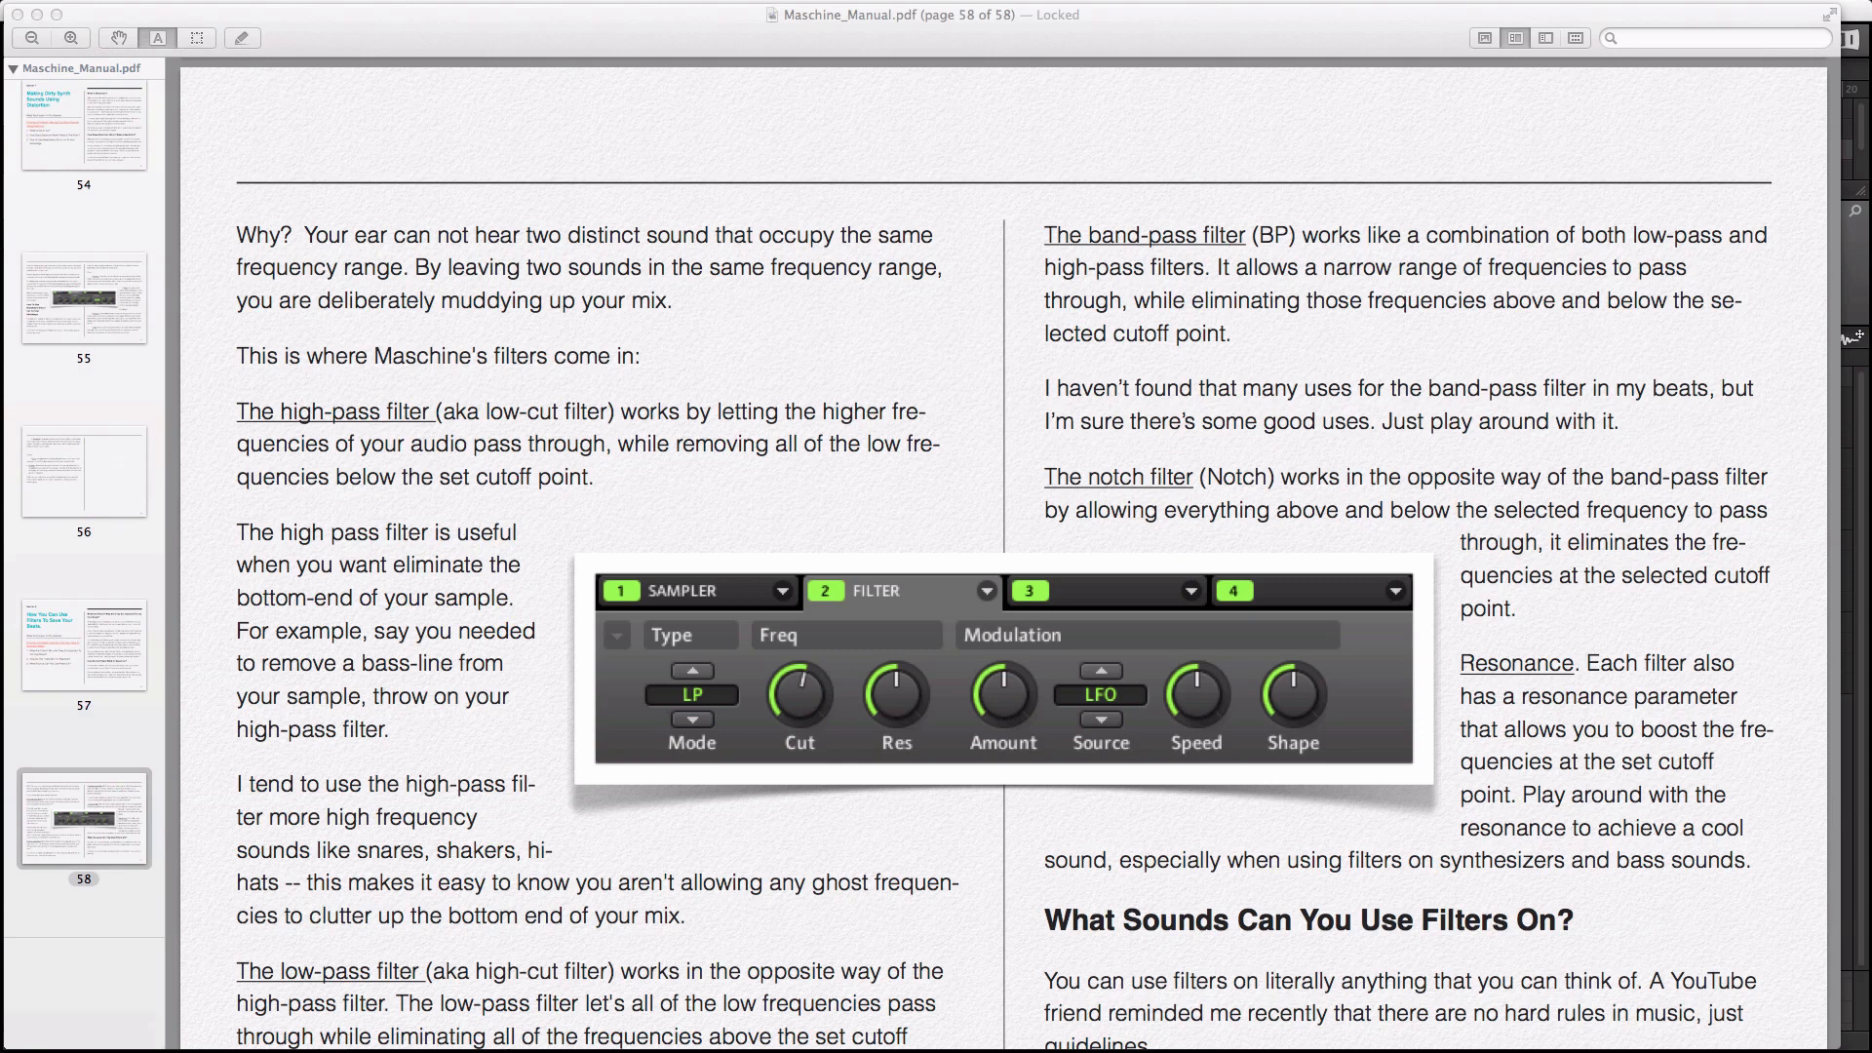
pyautogui.press('super+Tab')
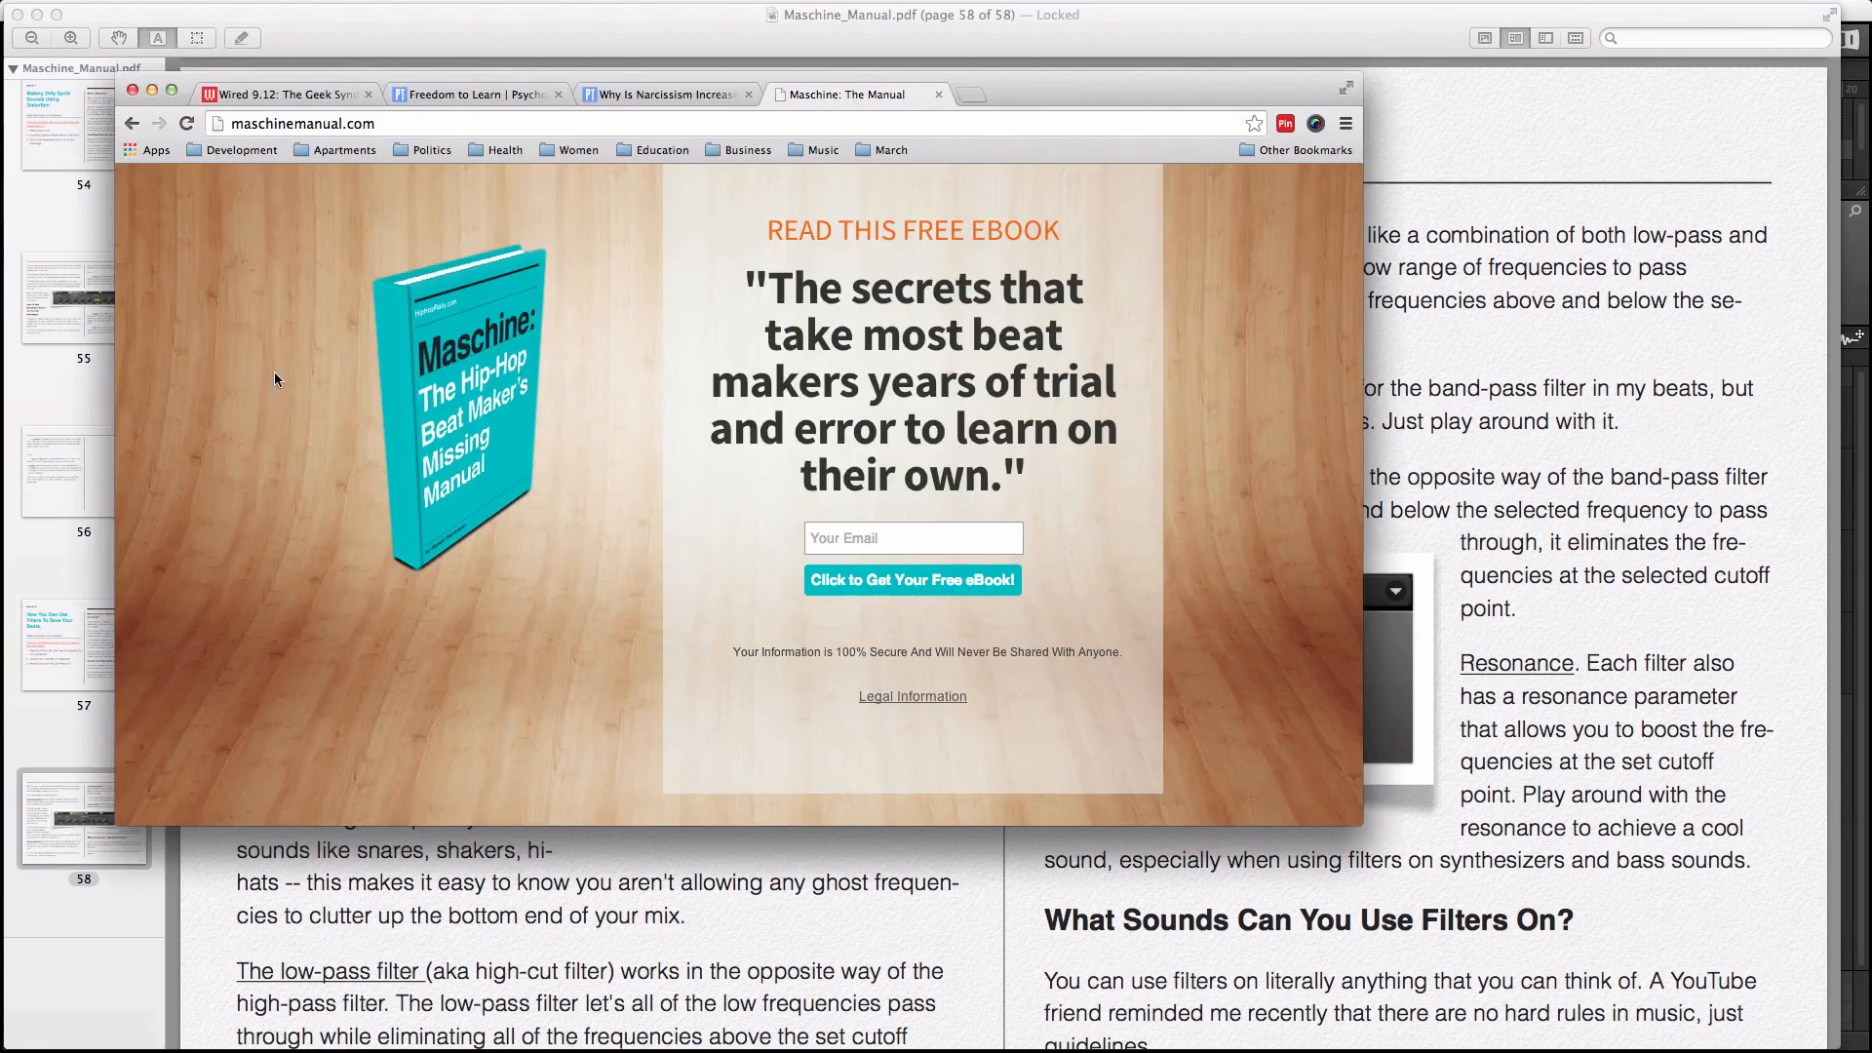
# Step: Enlarge the Chrome window showing the maschinemanual.com page
pyautogui.click(172, 91)
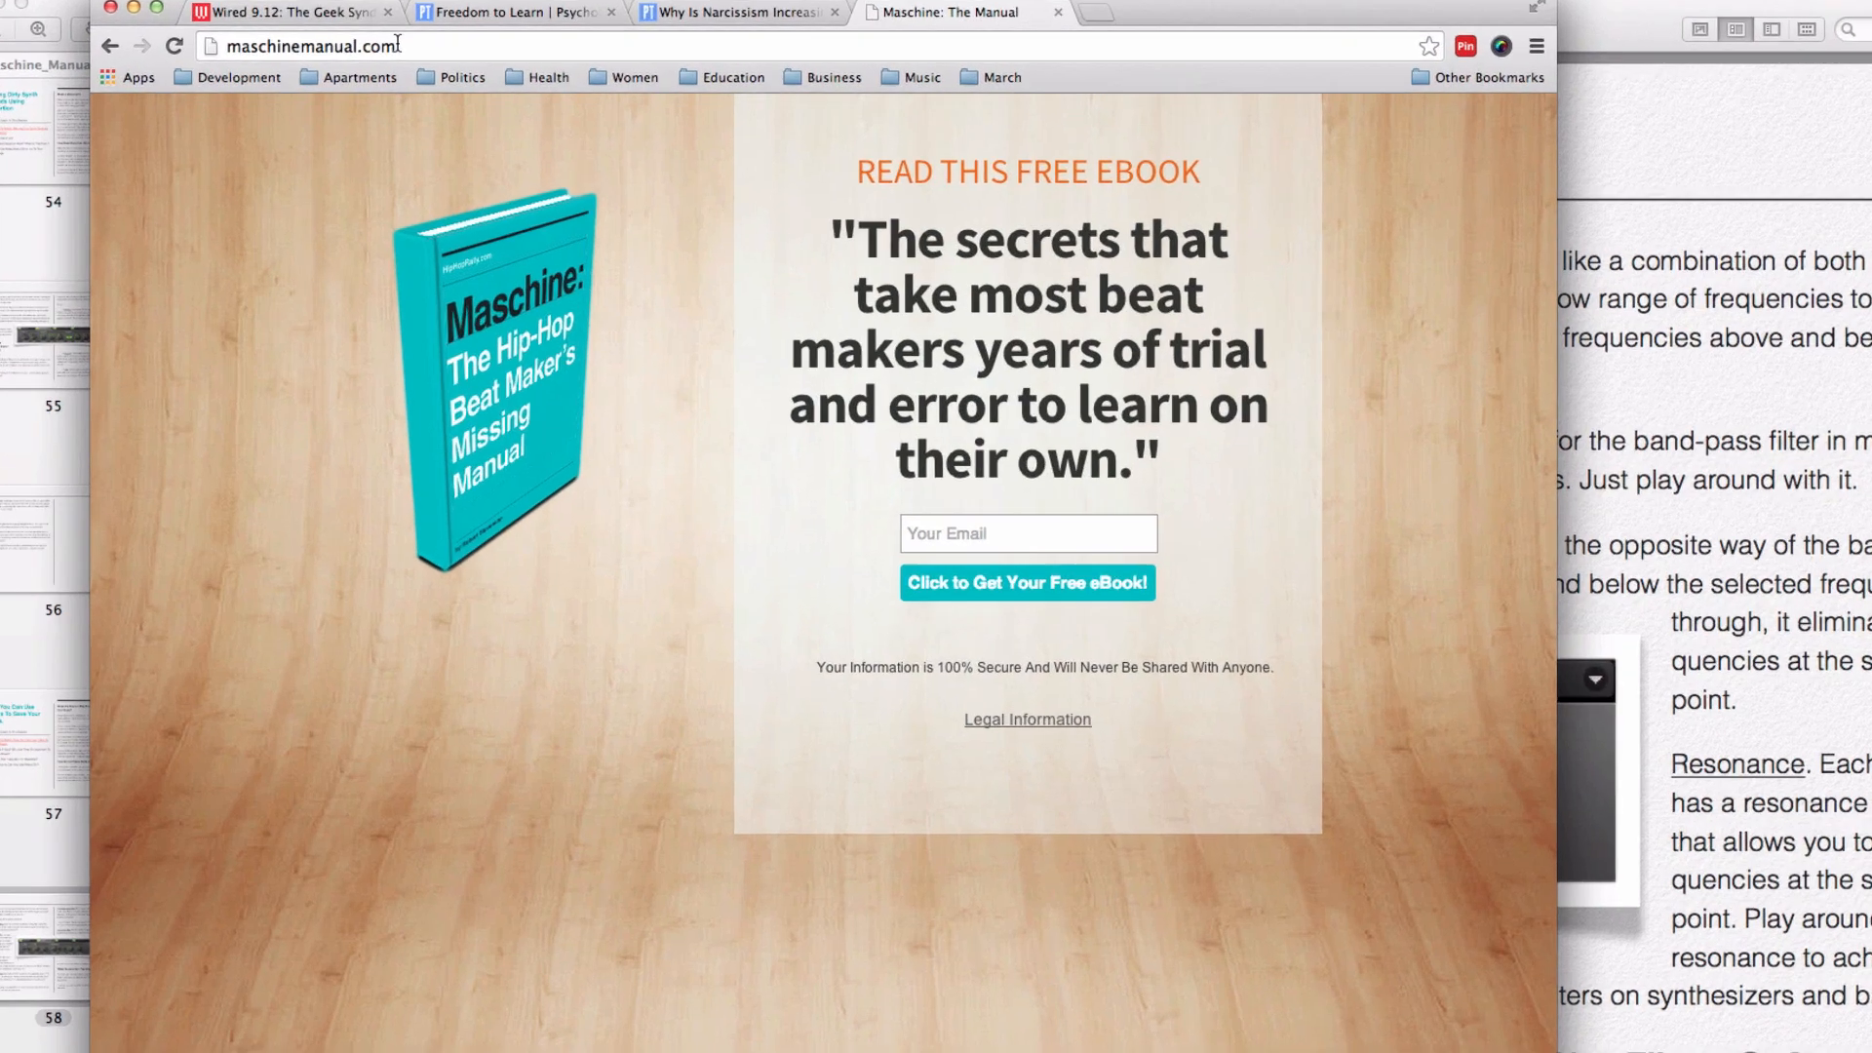
pyautogui.click(265, 39)
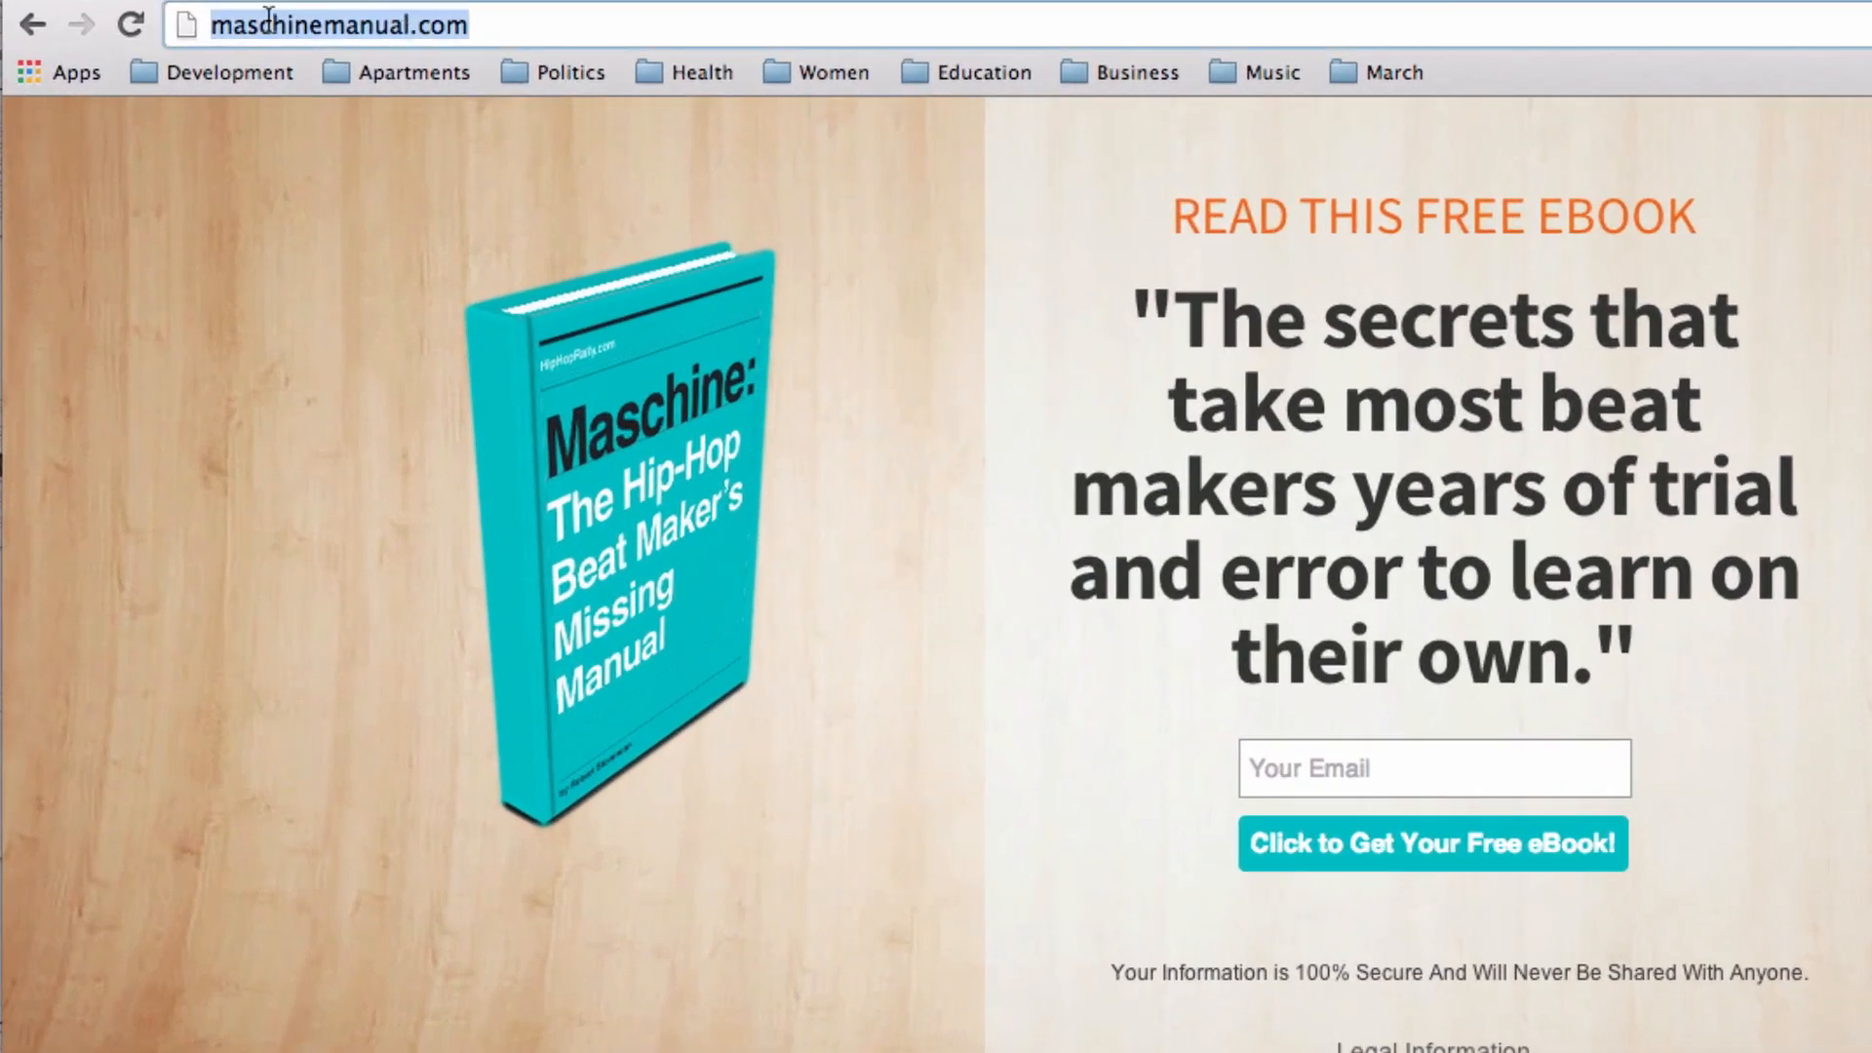
pyautogui.click(320, 26)
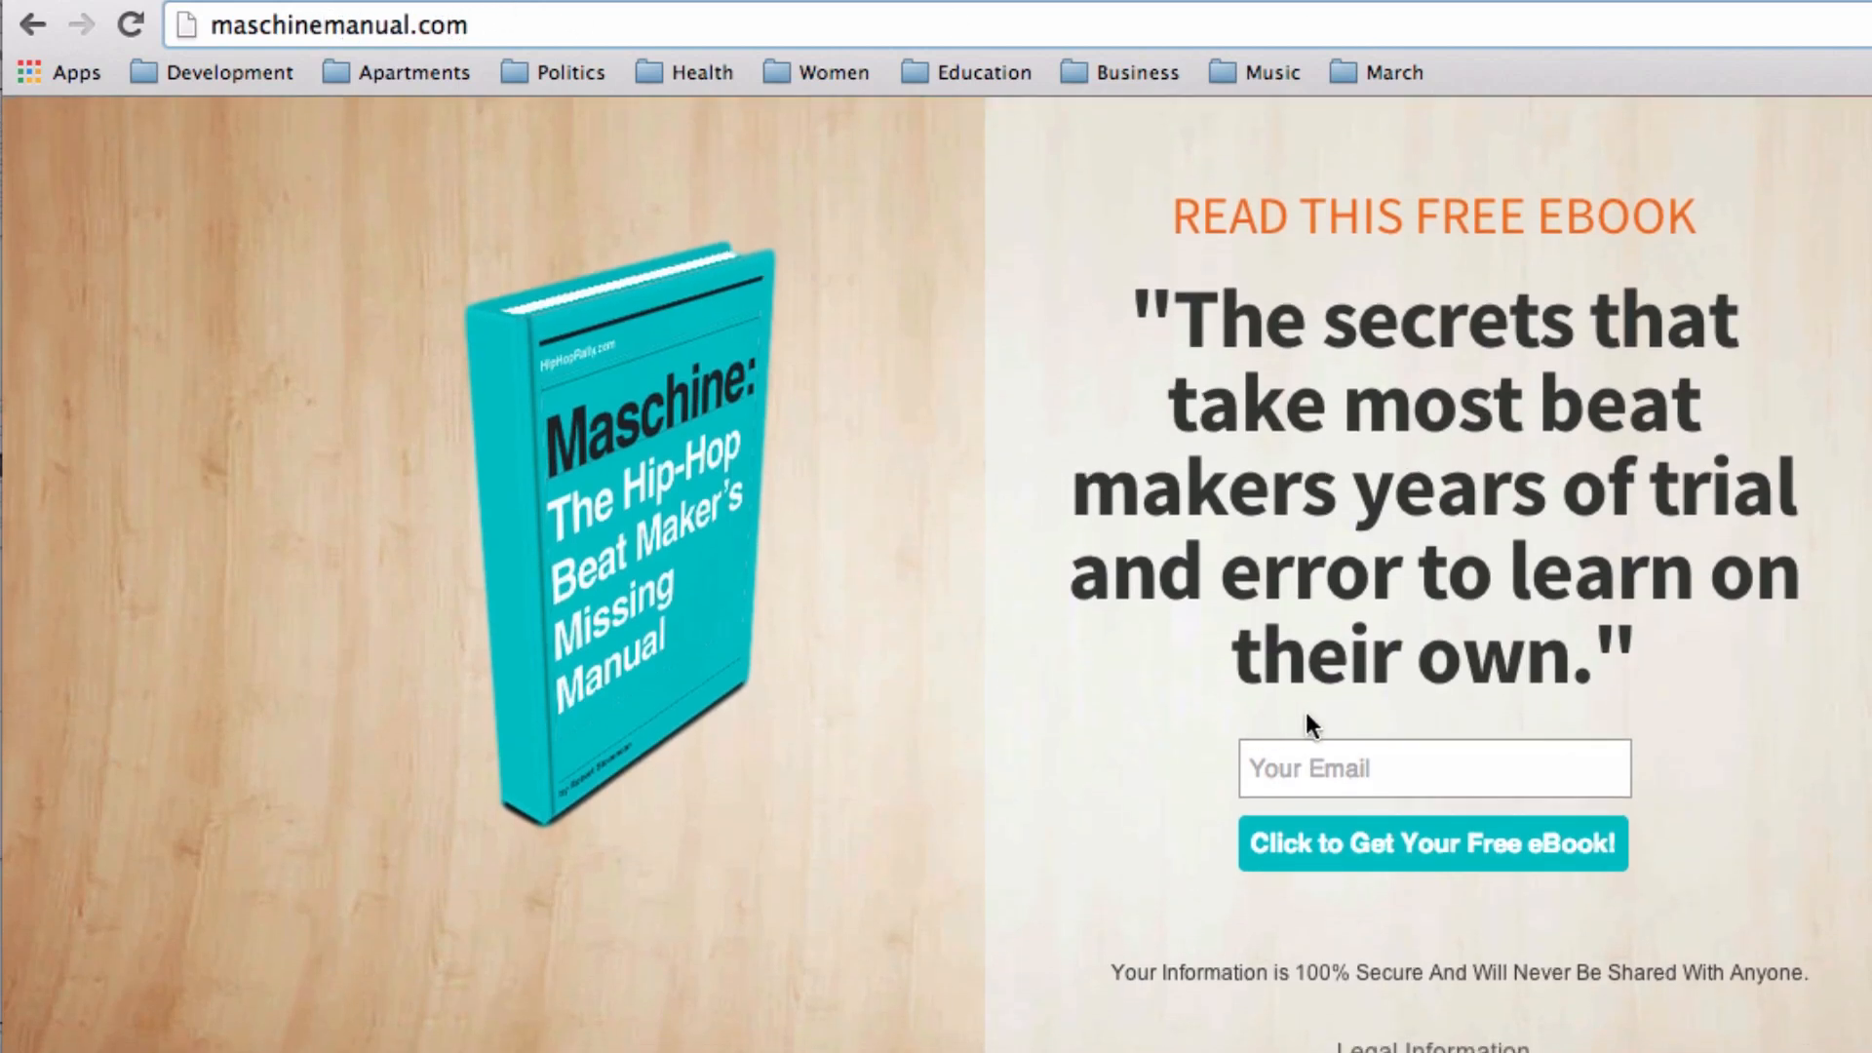
# Step: Autofill an email address into the Your Email field, then delete it
pyautogui.click(1325, 753)
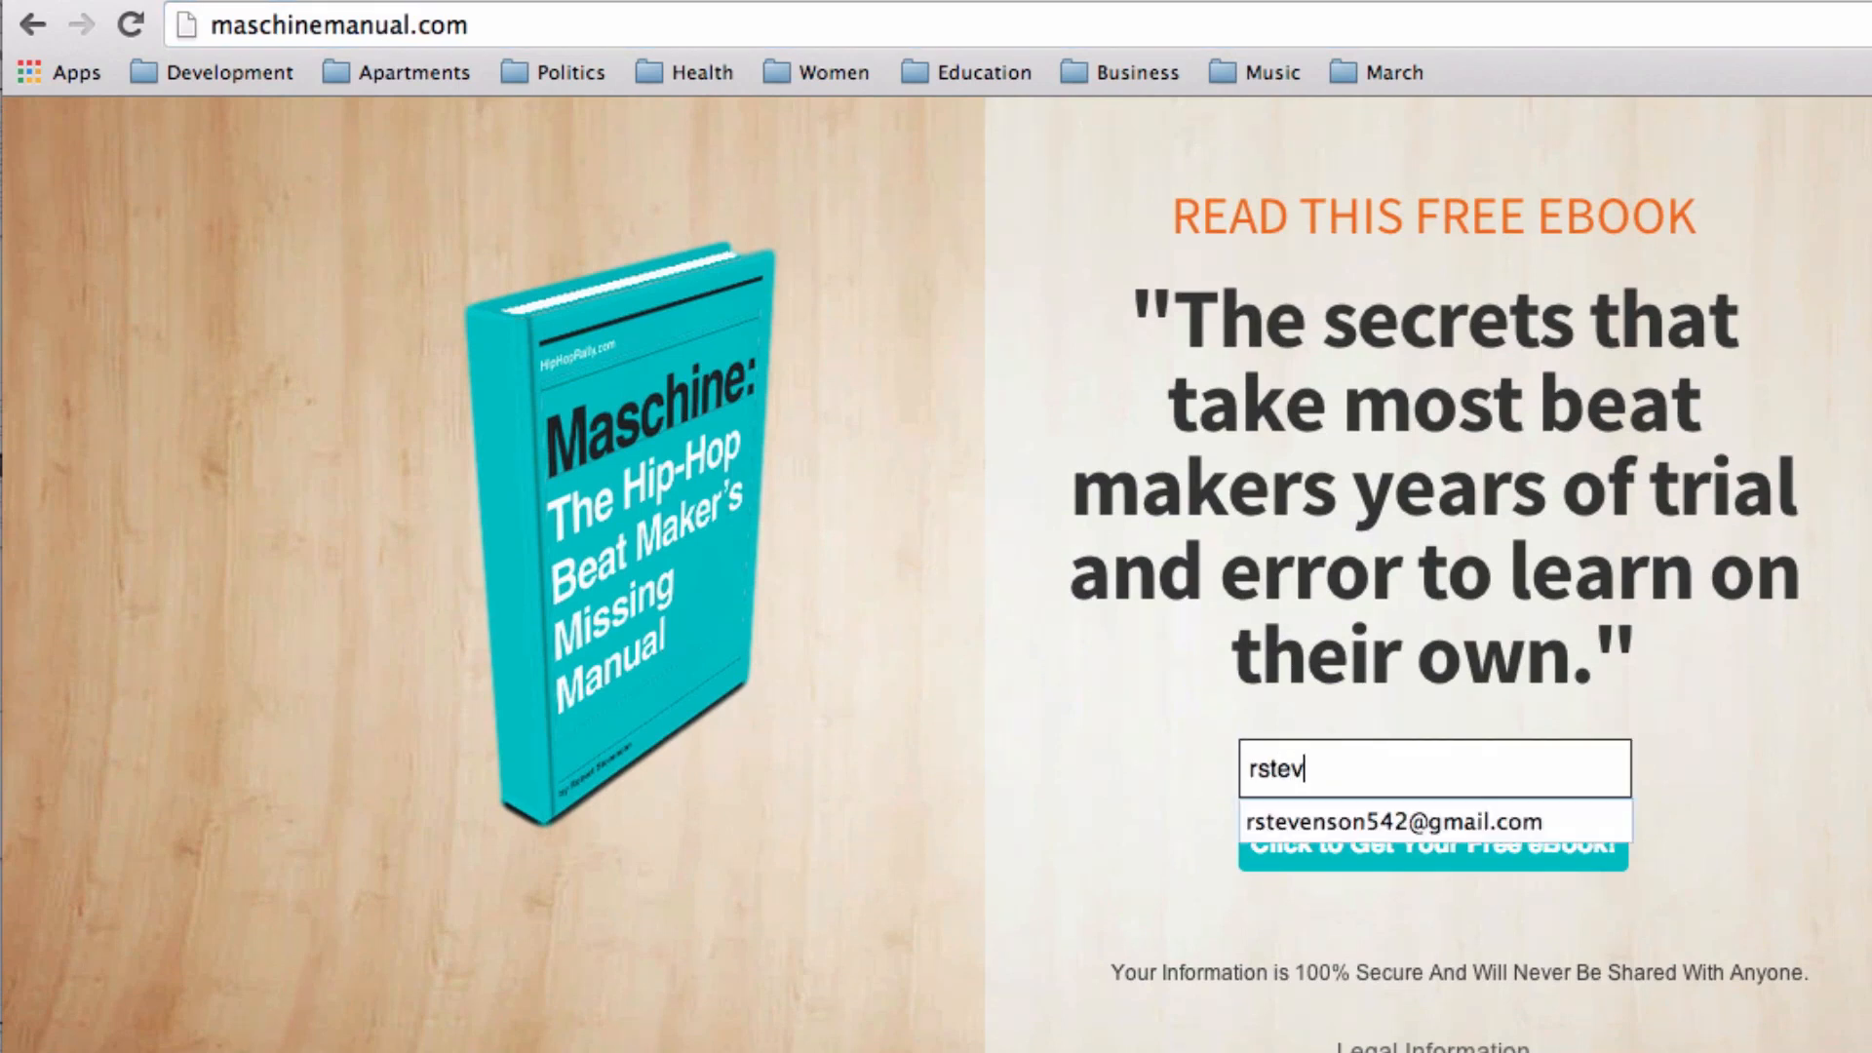
pyautogui.click(1389, 815)
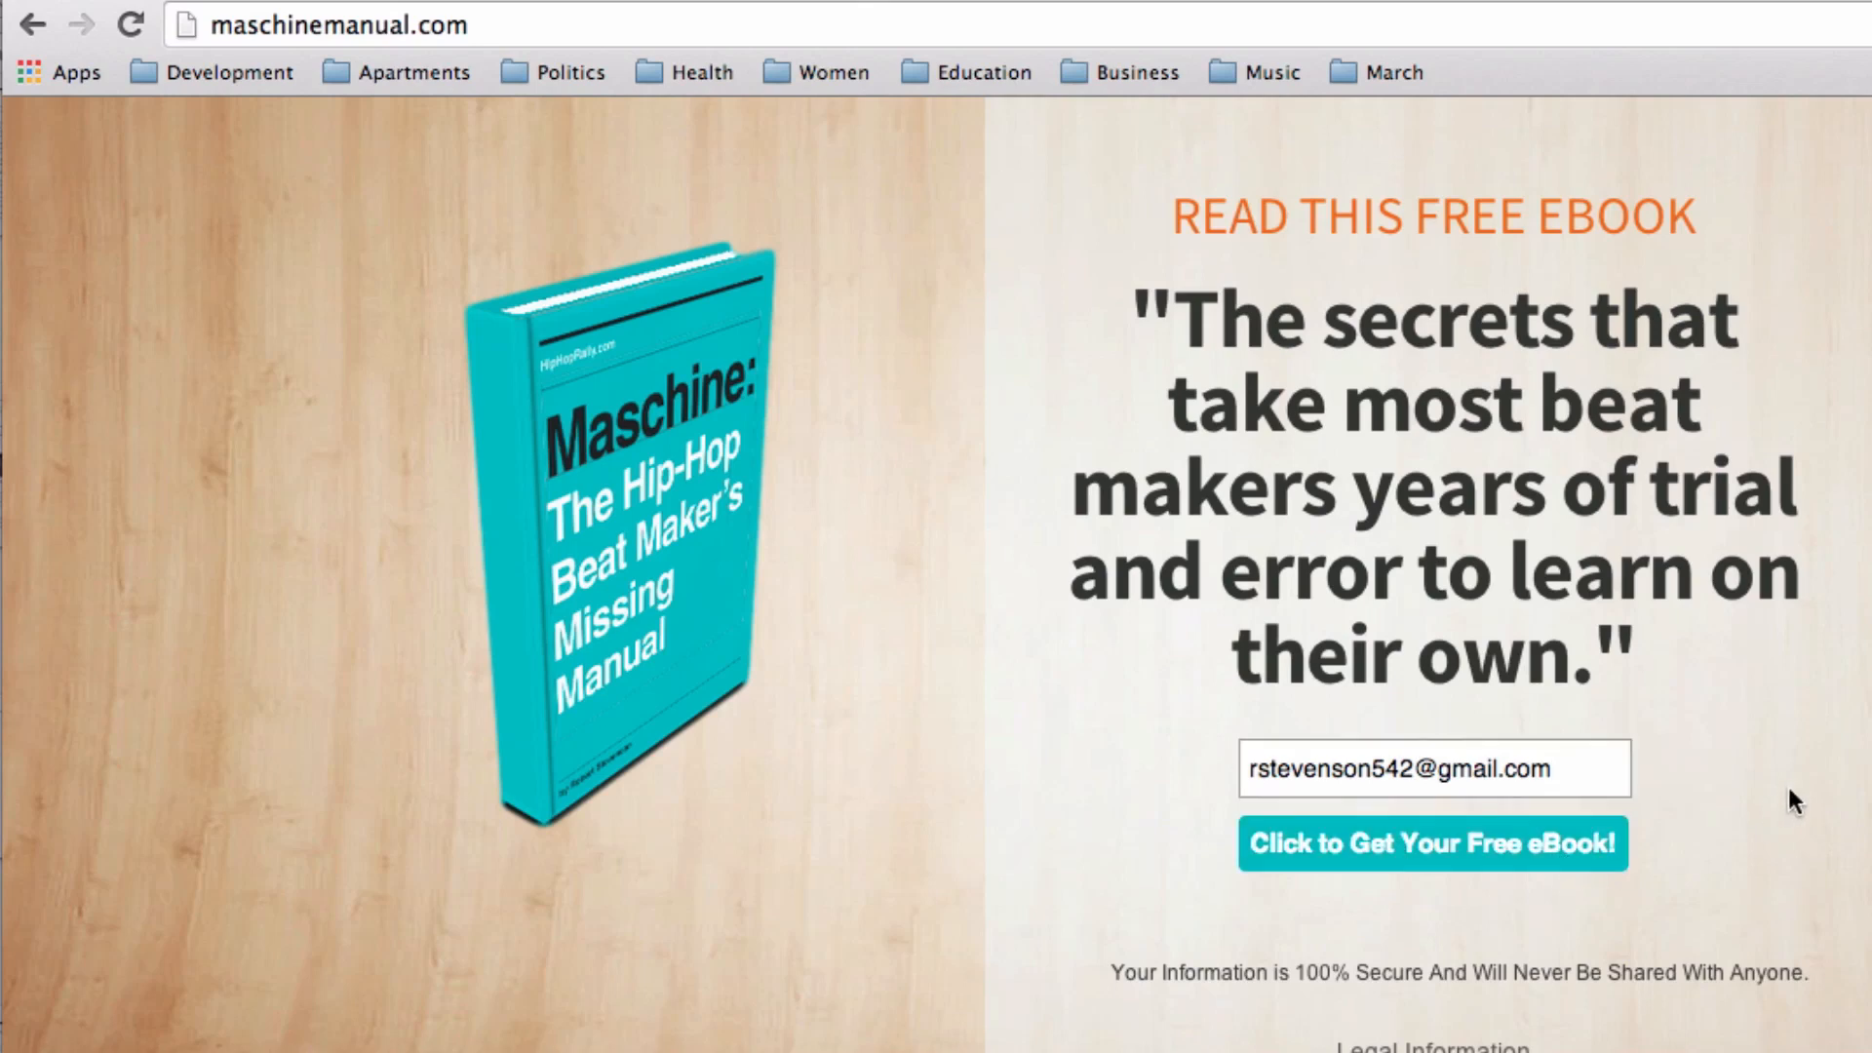
pyautogui.moveTo(1560, 771); pyautogui.dragTo(969, 583)
pyautogui.press('BackSpace')
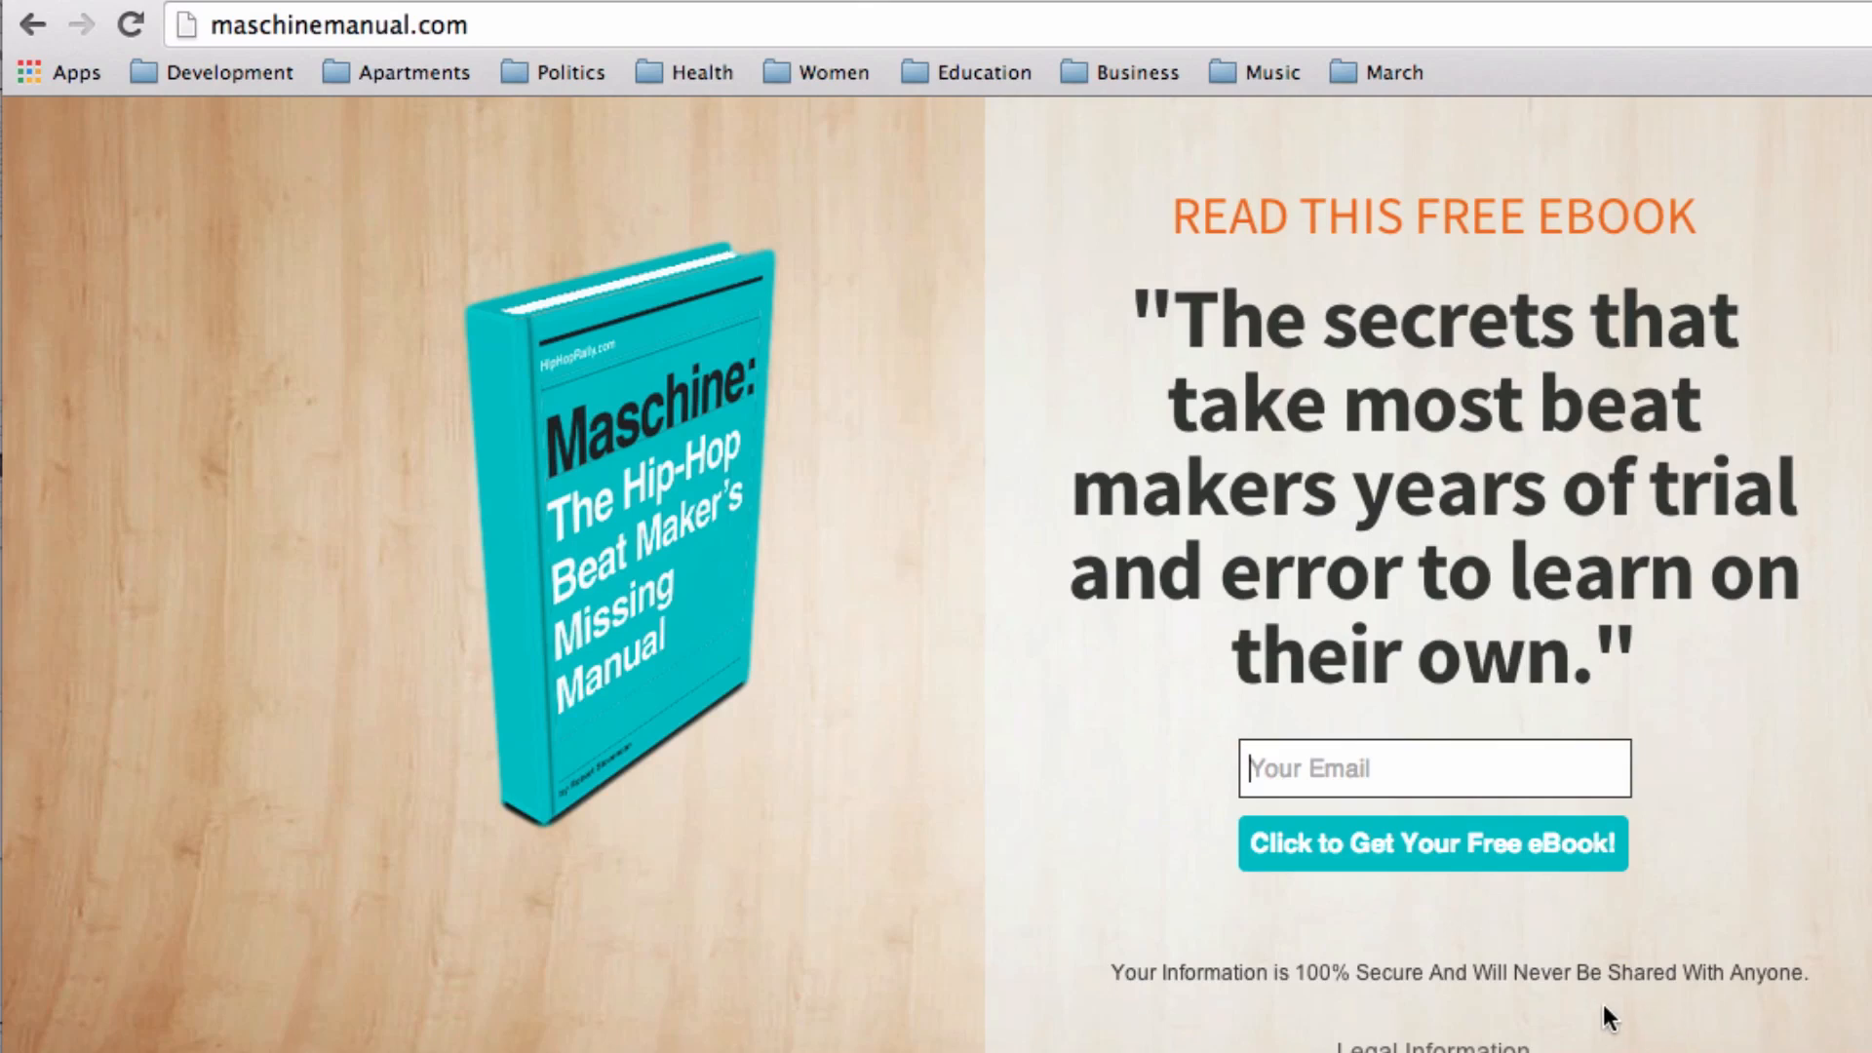
# Step: Highlight the '100% Secure' privacy note, clear it, and refocus the email field
pyautogui.click(1572, 1022)
pyautogui.moveTo(1570, 1007); pyautogui.dragTo(1098, 981)
pyautogui.click(1155, 986)
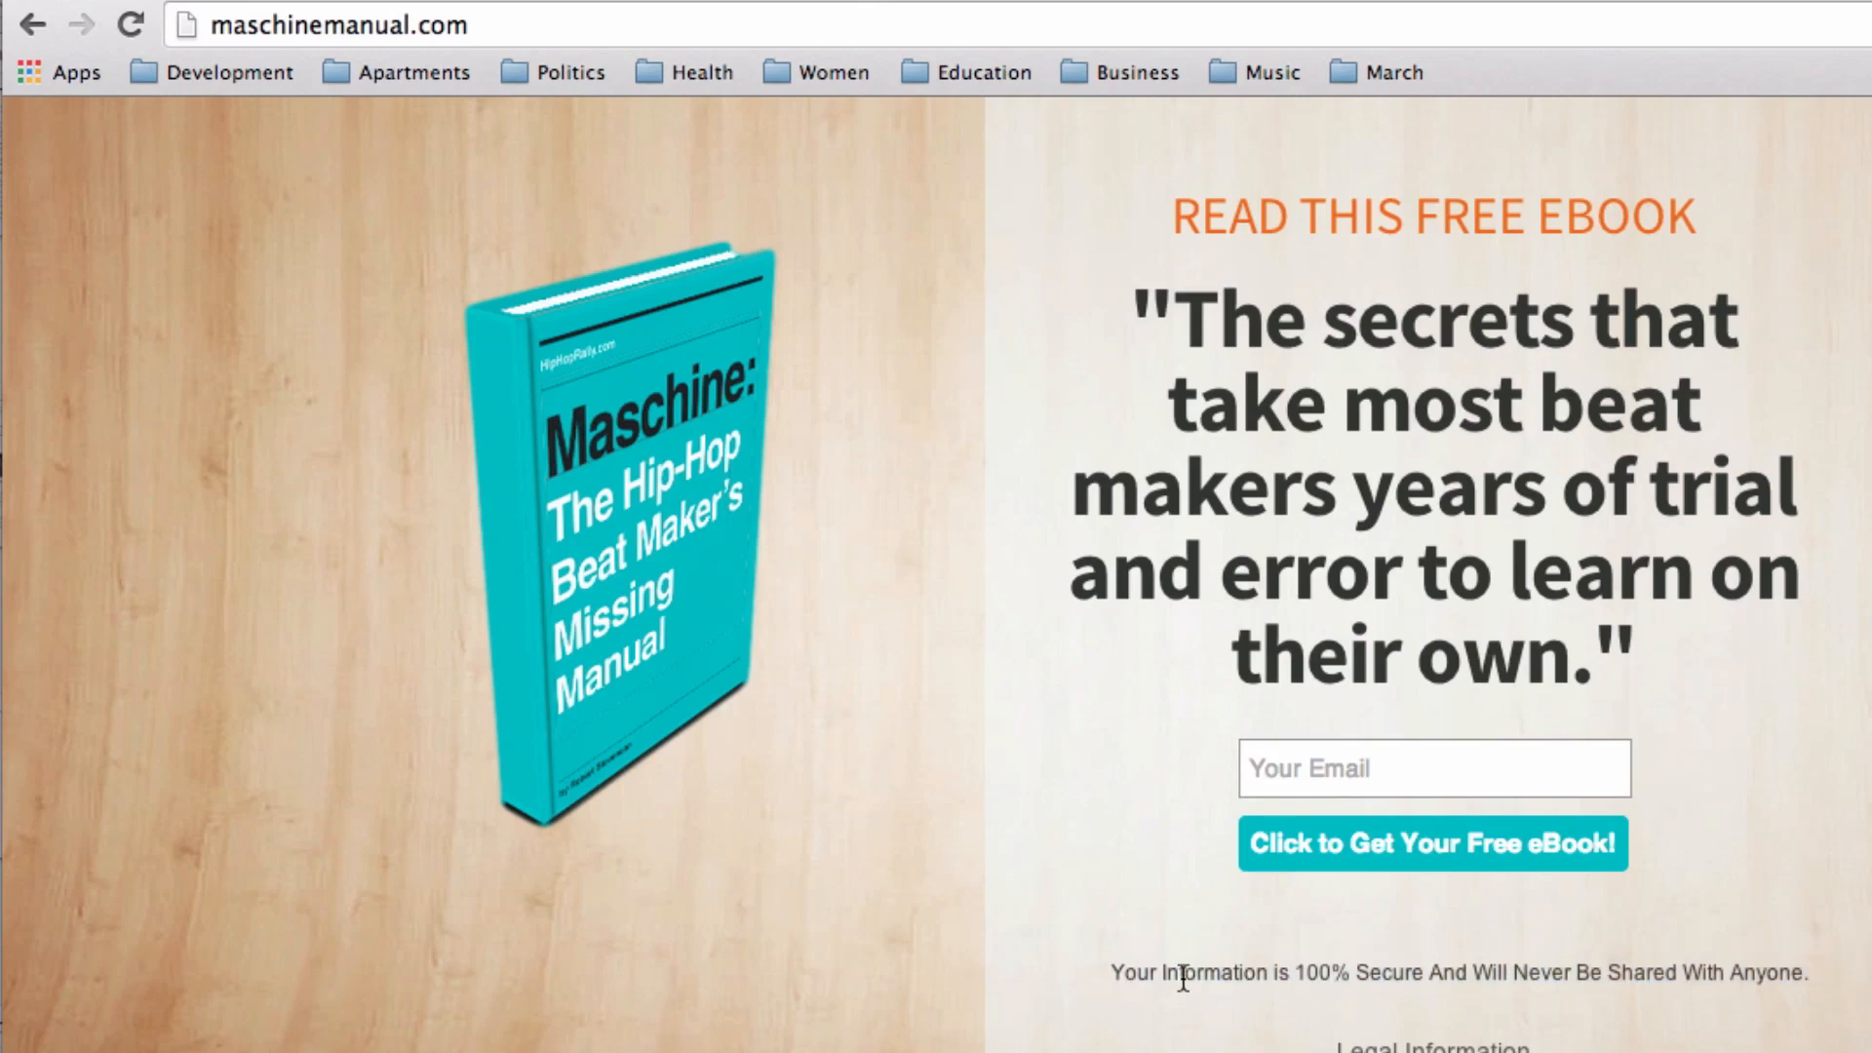
pyautogui.click(1285, 791)
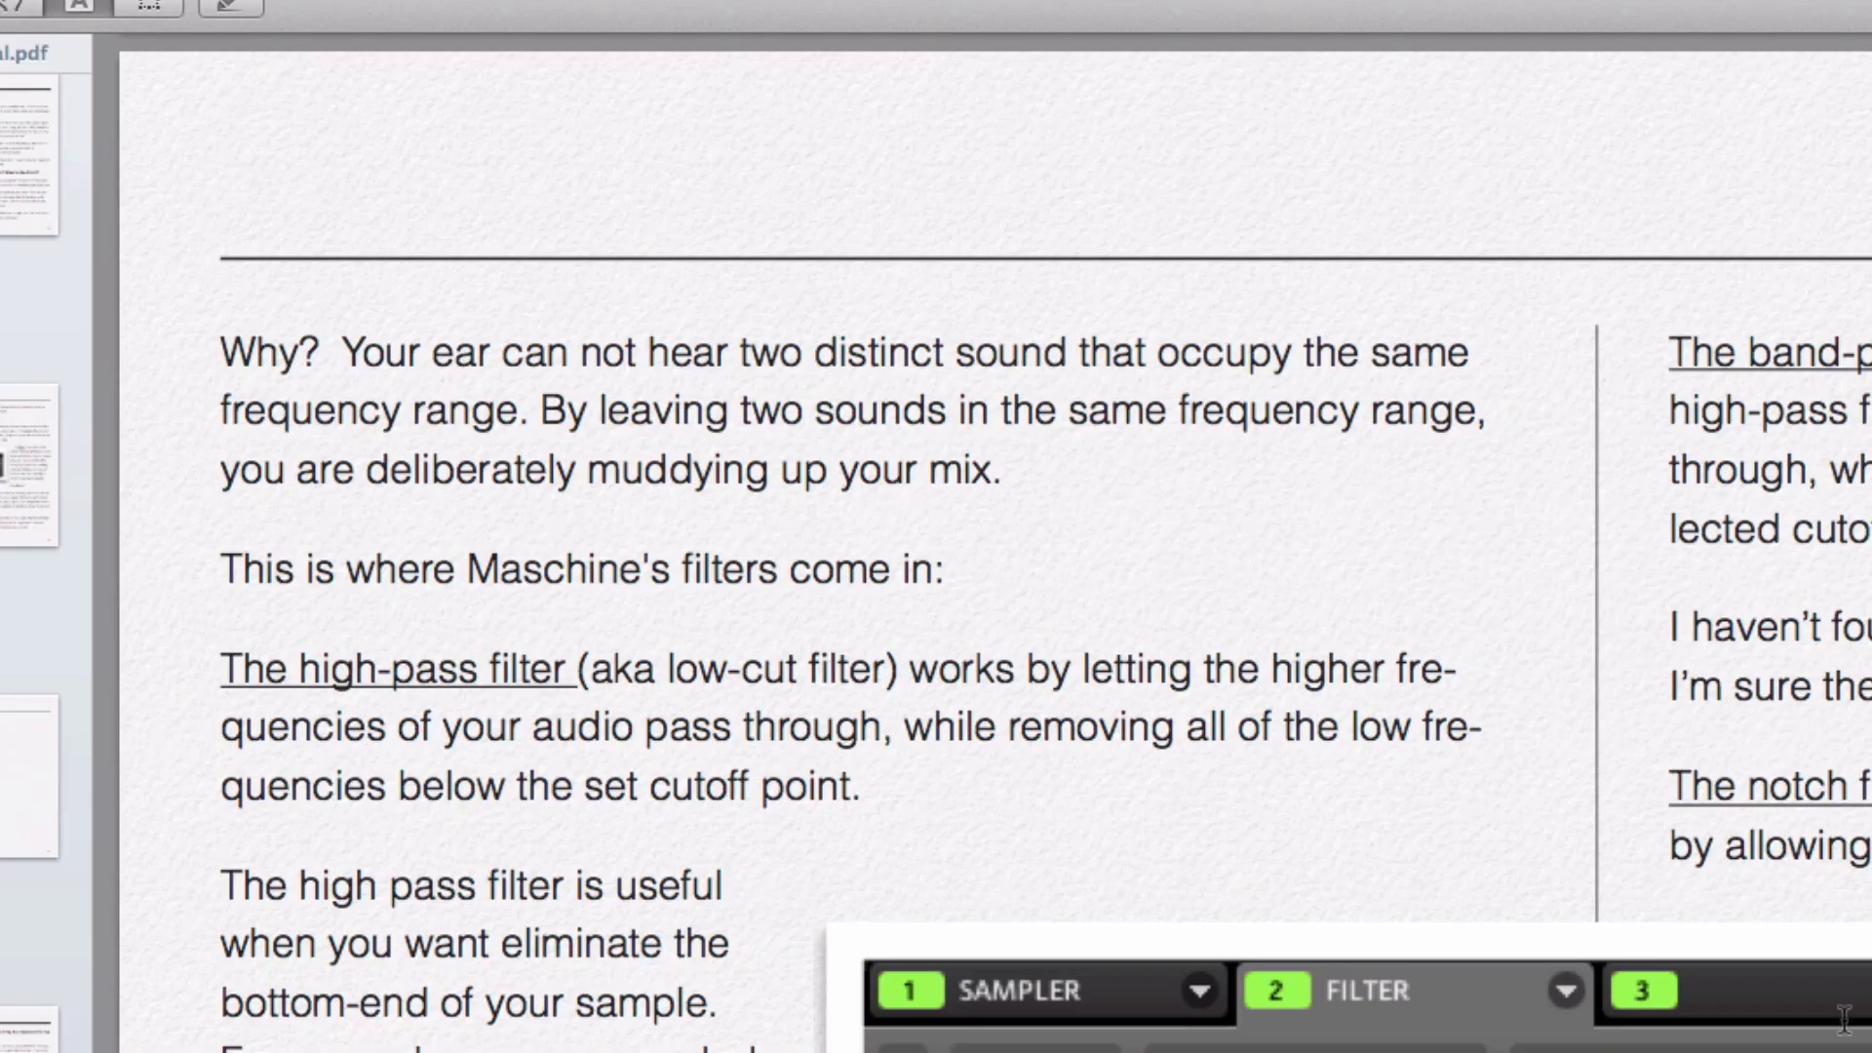
# Step: Scroll back past the Distortion and Section 7 pages to the automation page
pyautogui.scroll(10, 224, 1025)
pyautogui.scroll(15, 117, 669)
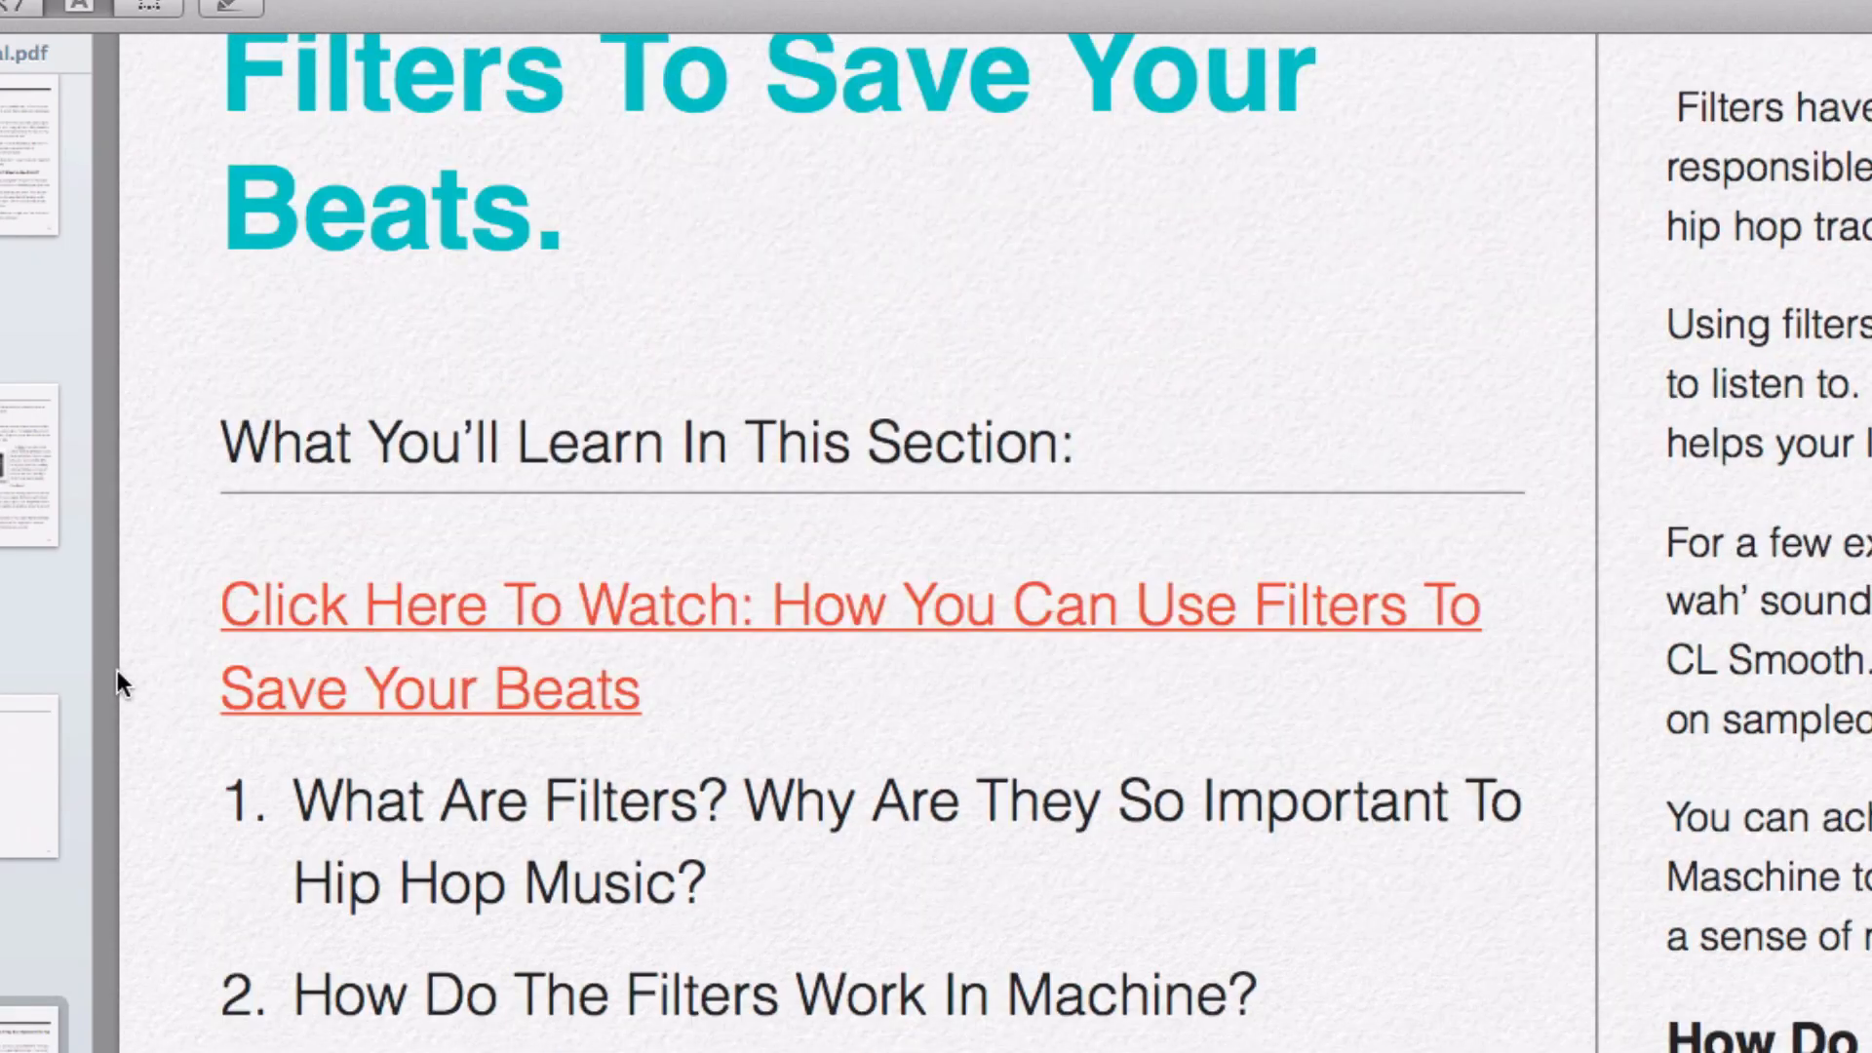
pyautogui.scroll(10, 117, 670)
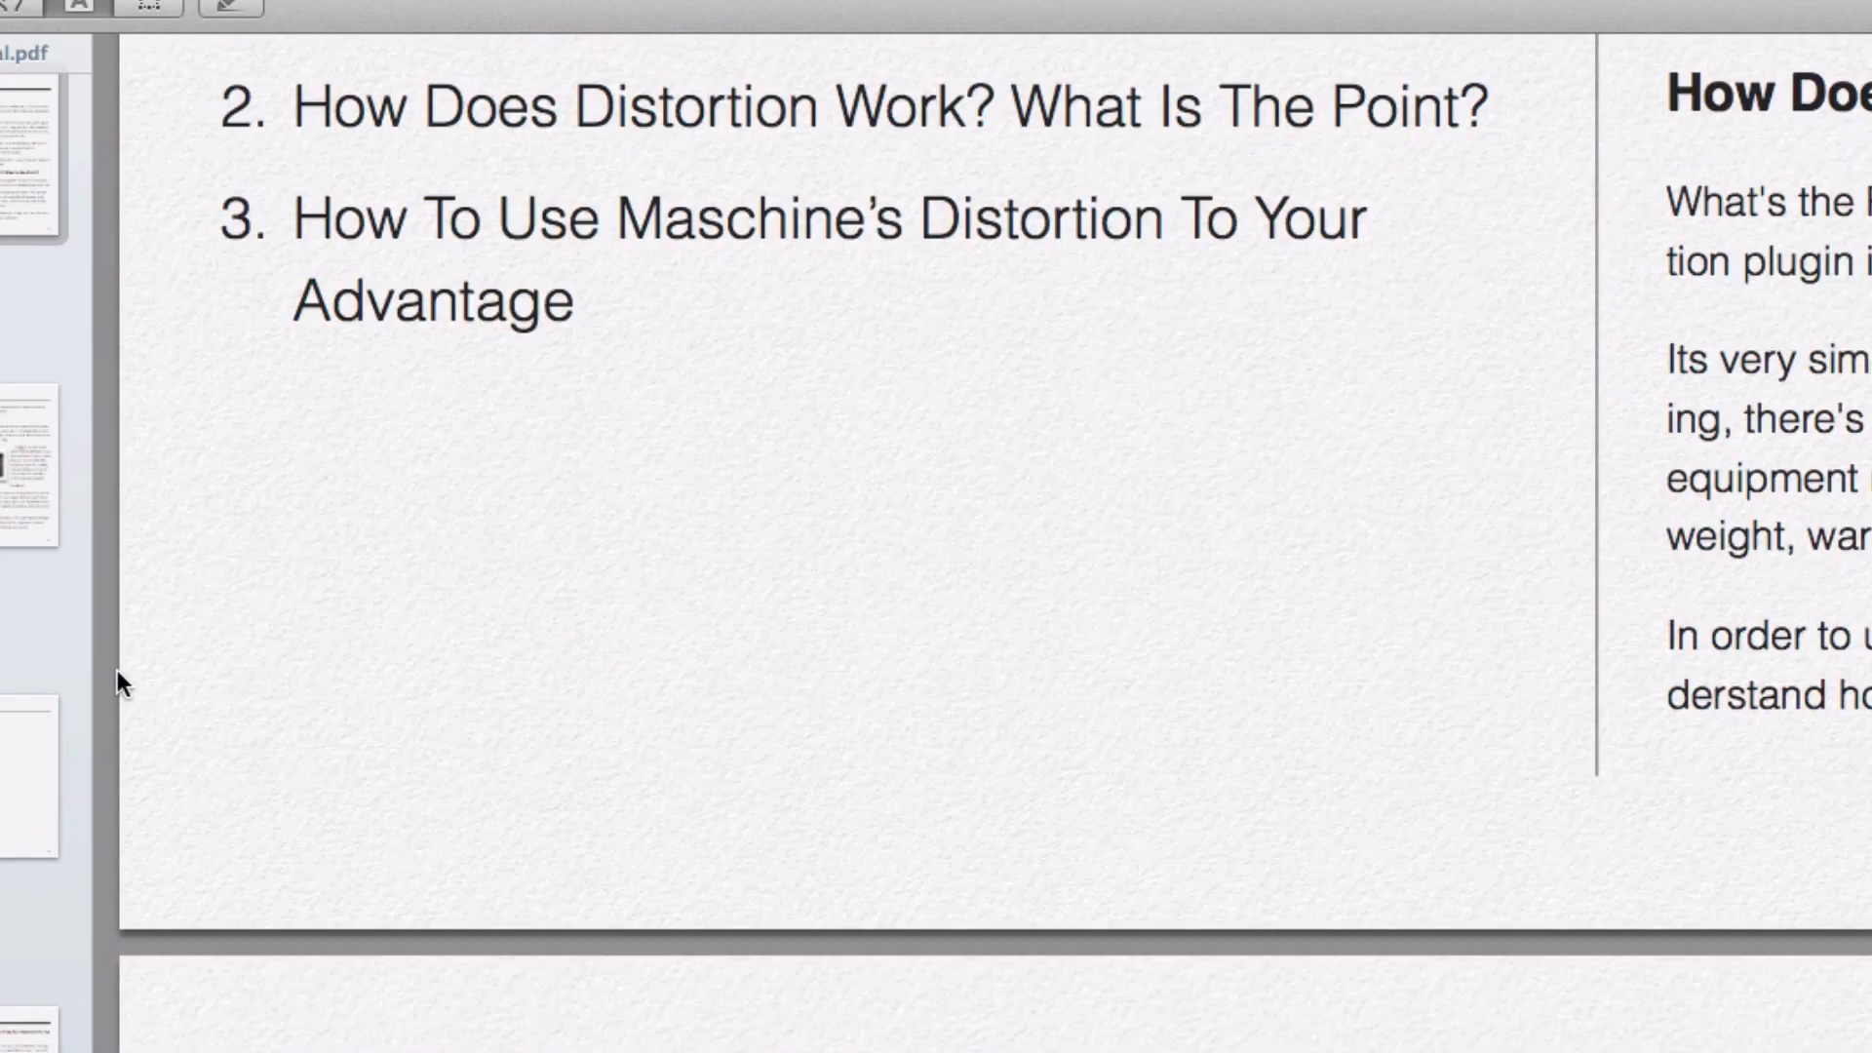
pyautogui.scroll(5, 117, 682)
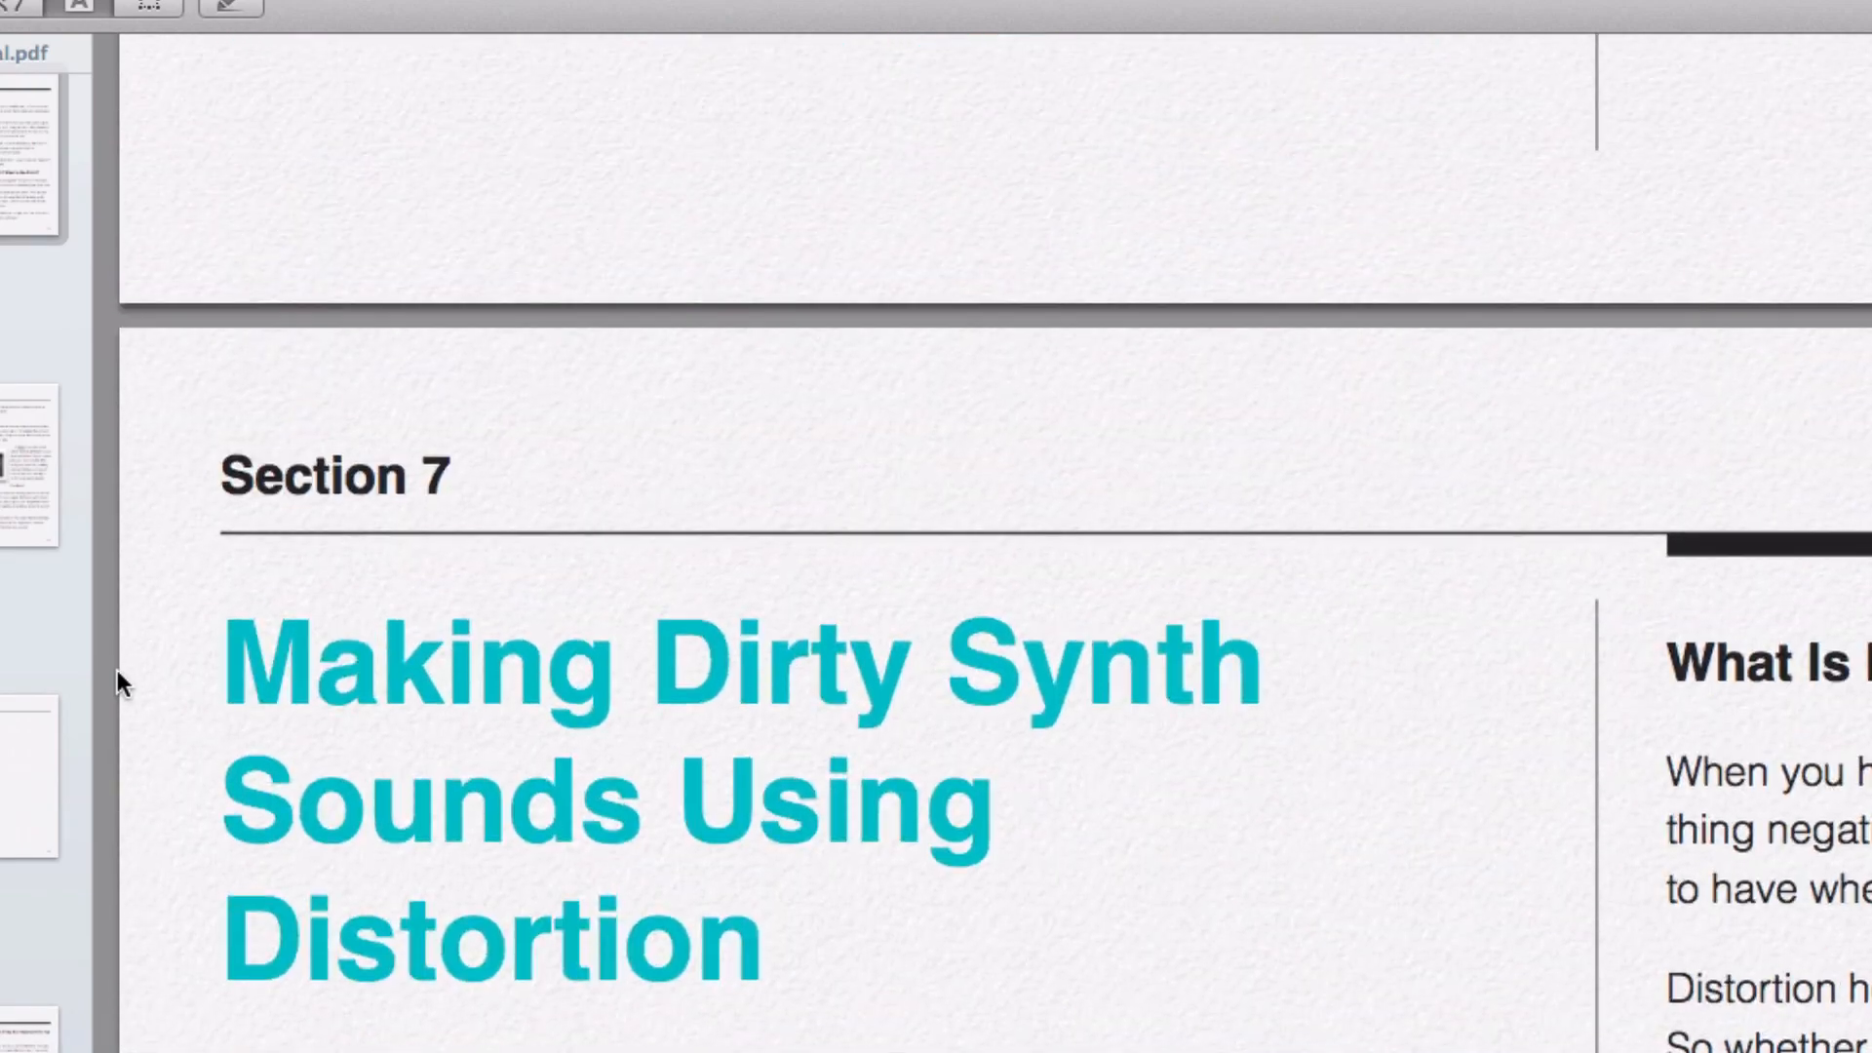
pyautogui.scroll(15, 117, 670)
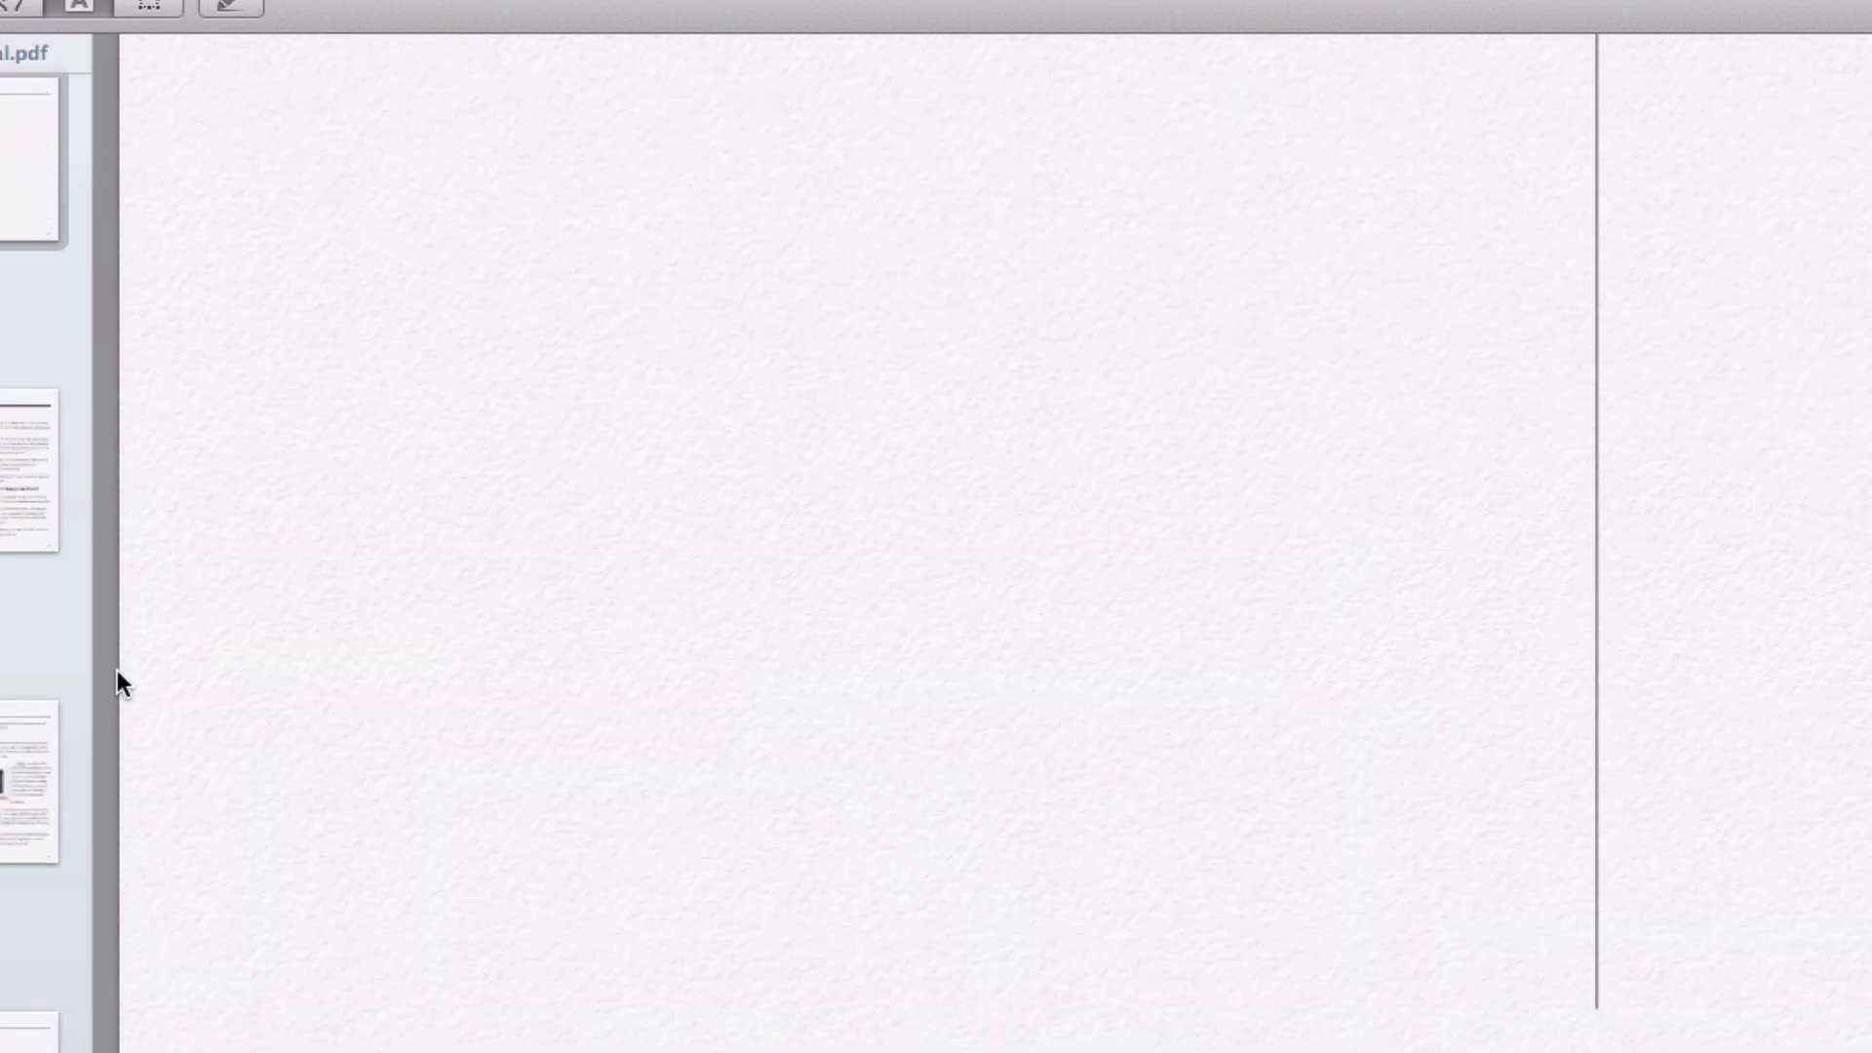